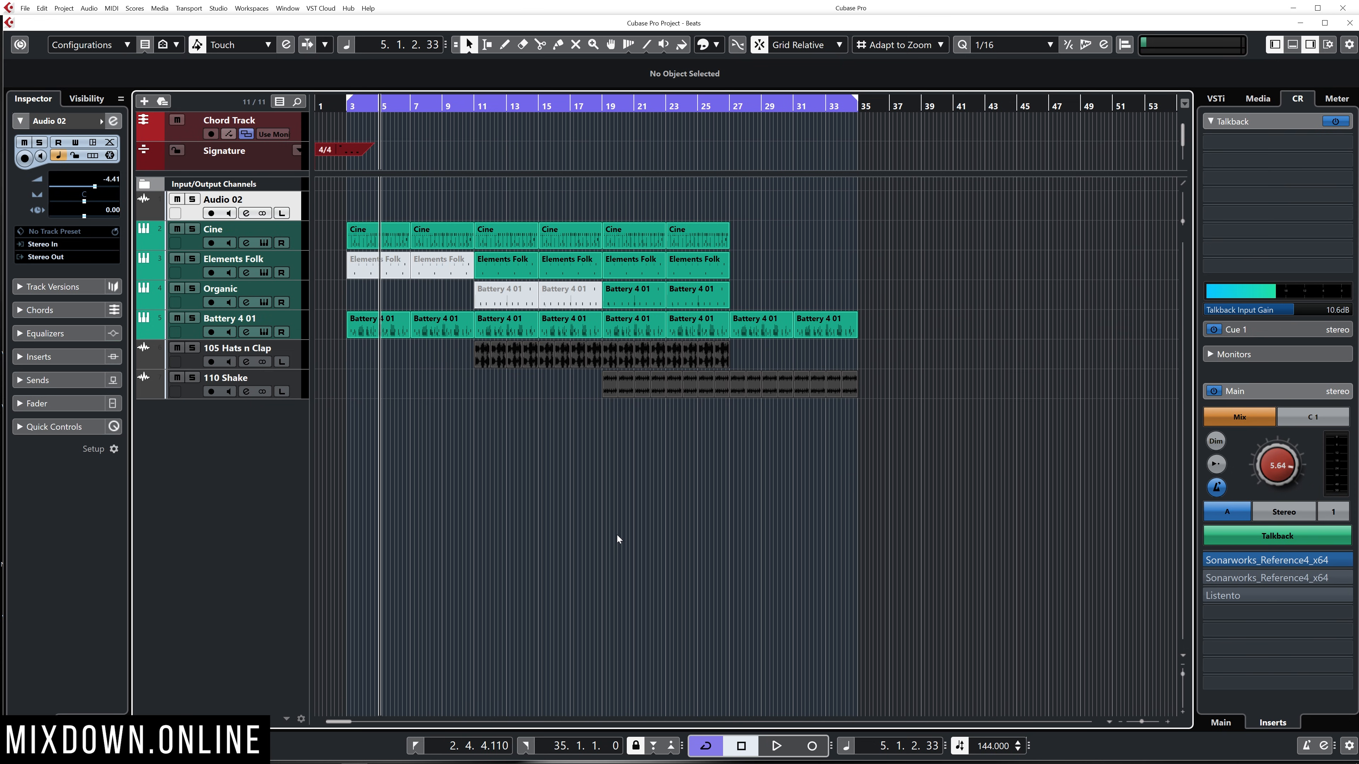
Step: Create a VST Connect PRO setup in the project and log in with the stored account details
{"action": "left_click", "coordinate": [324, 8]}
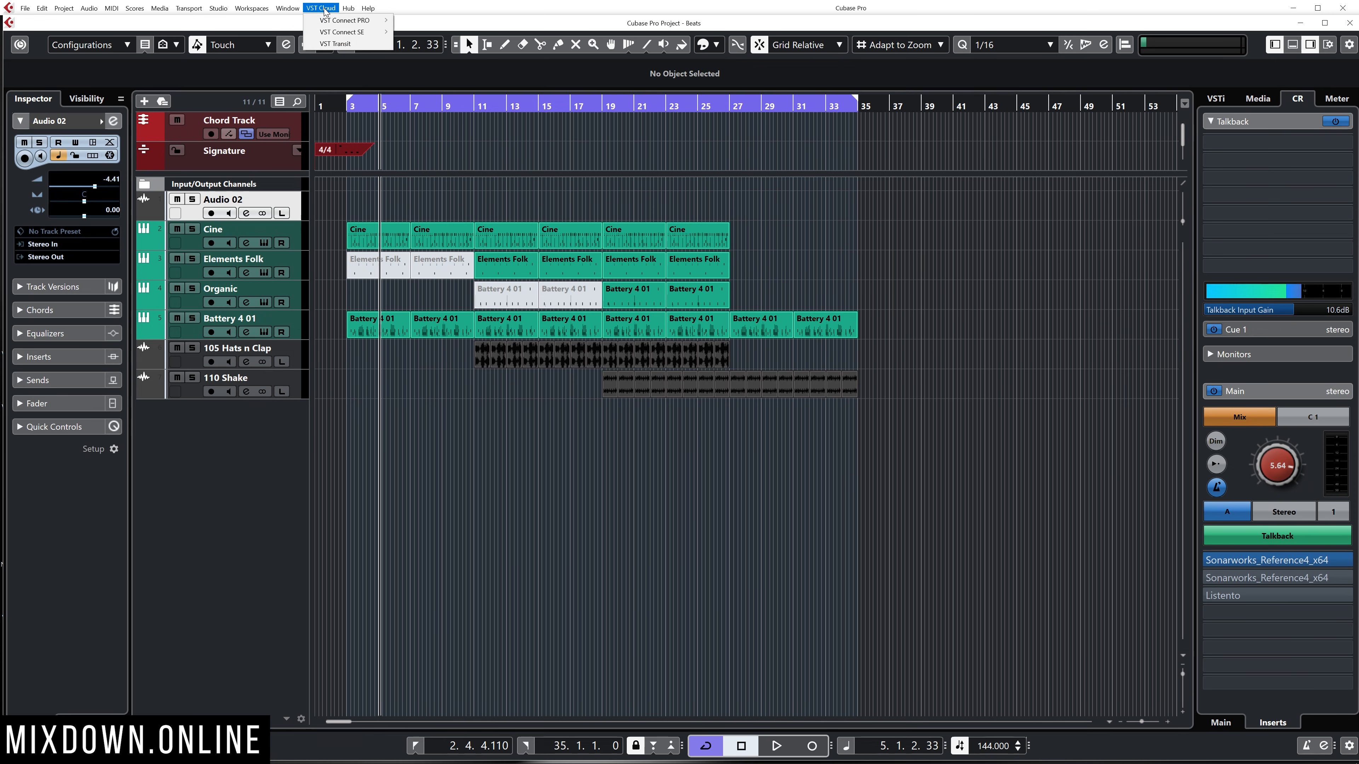
{"action": "mouse_move", "coordinate": [368, 24]}
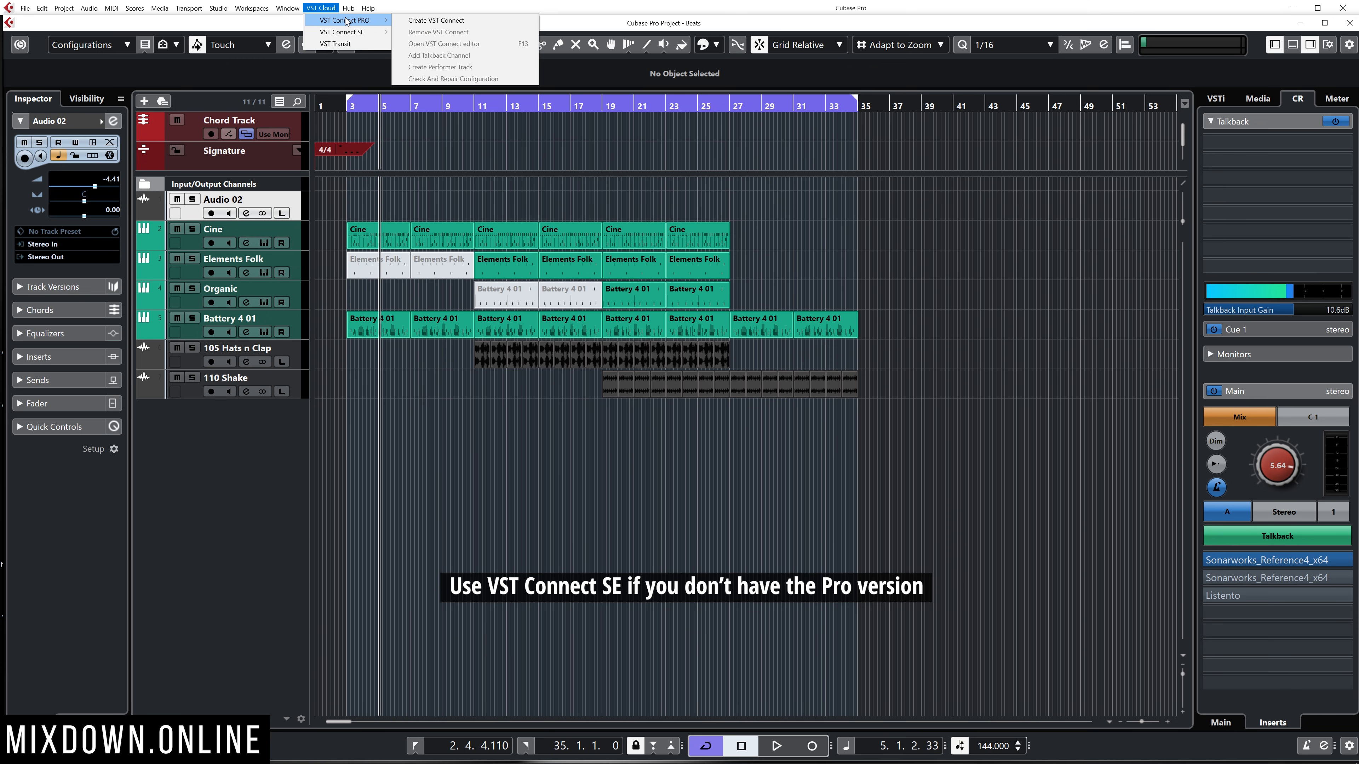
{"action": "left_click", "coordinate": [456, 21]}
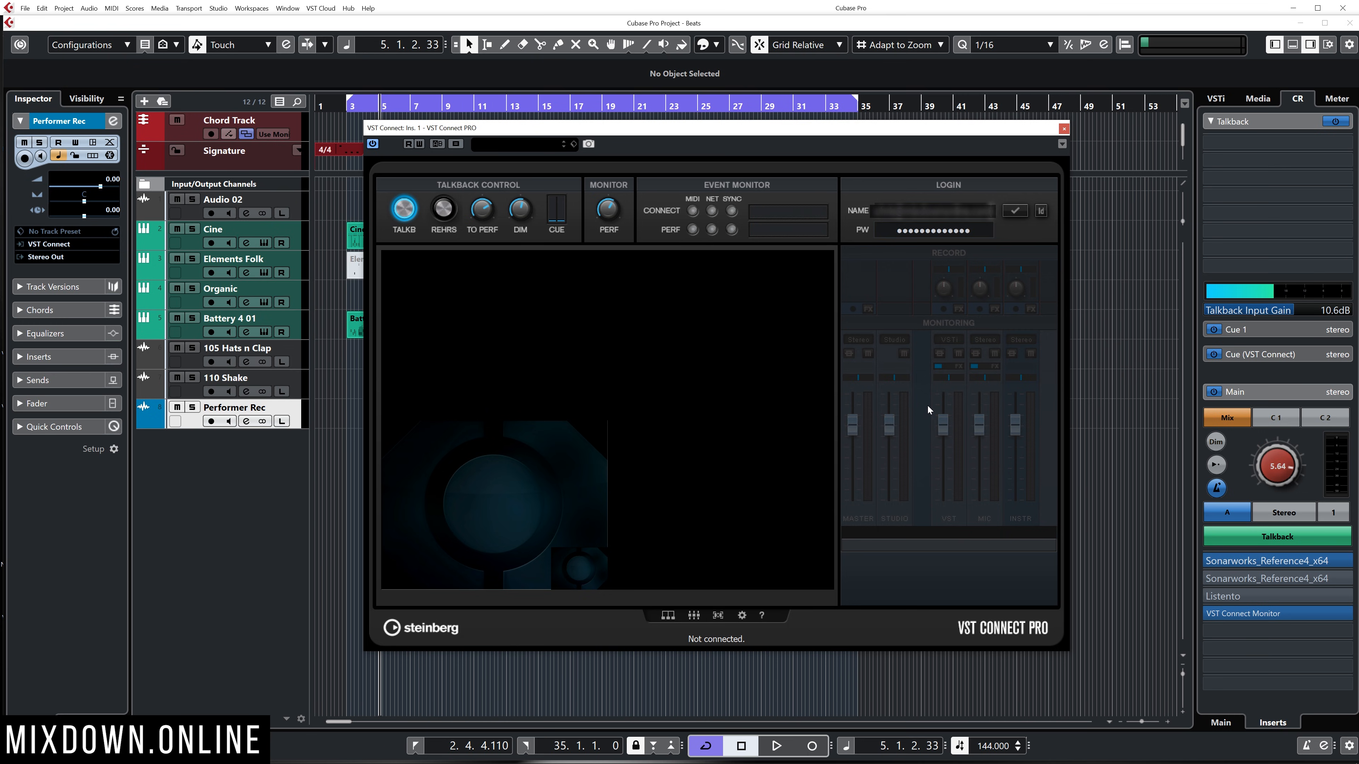
{"action": "left_click", "coordinate": [1014, 210]}
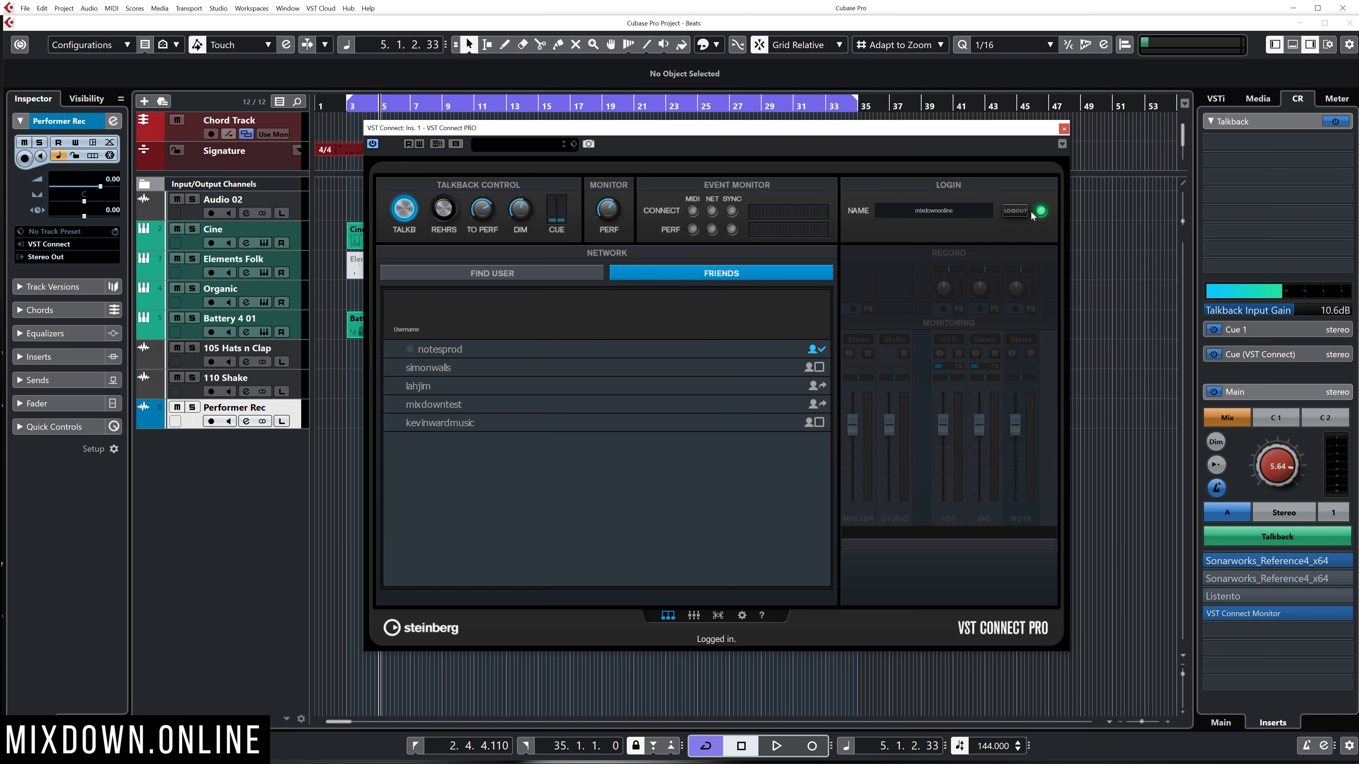
Step: Check the user search page, return to the friends list and connect to the performer's test account
{"action": "left_click", "coordinate": [459, 281]}
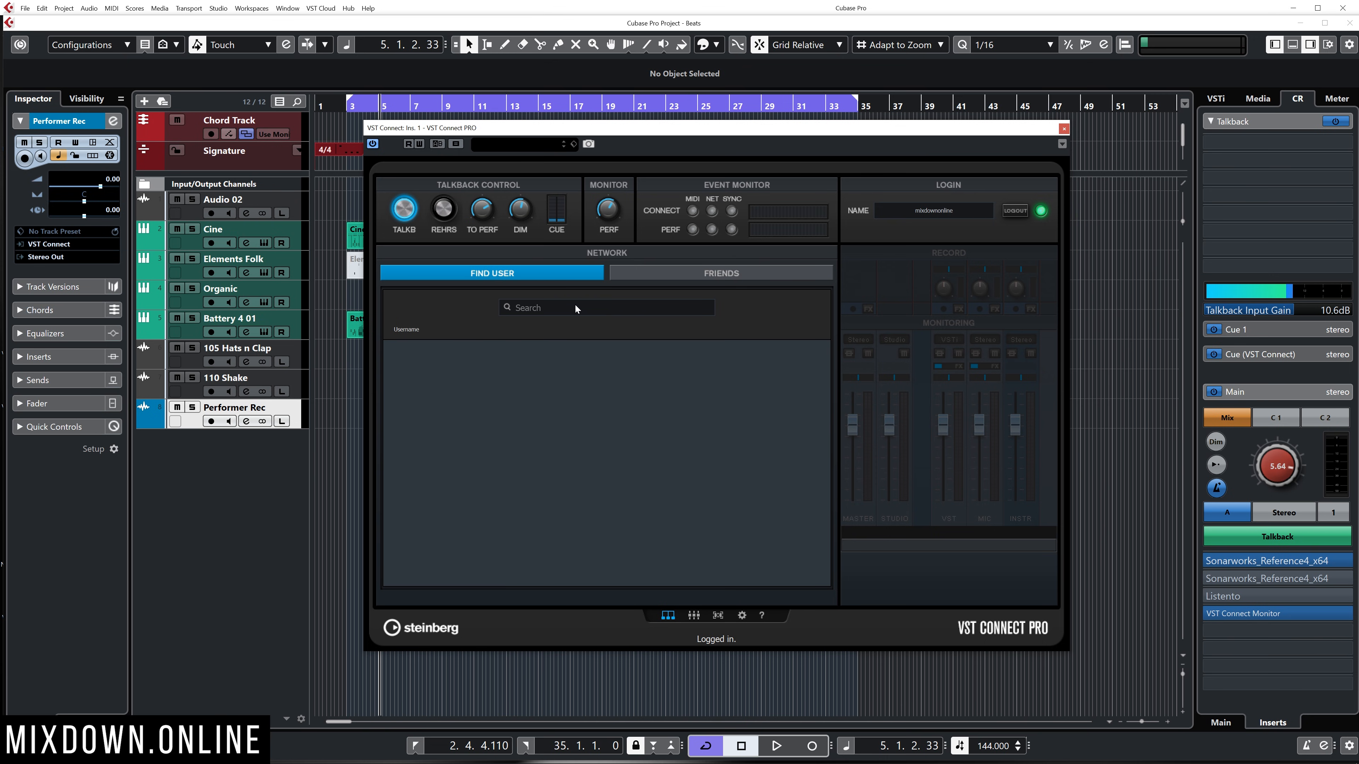
{"action": "left_click", "coordinate": [771, 276]}
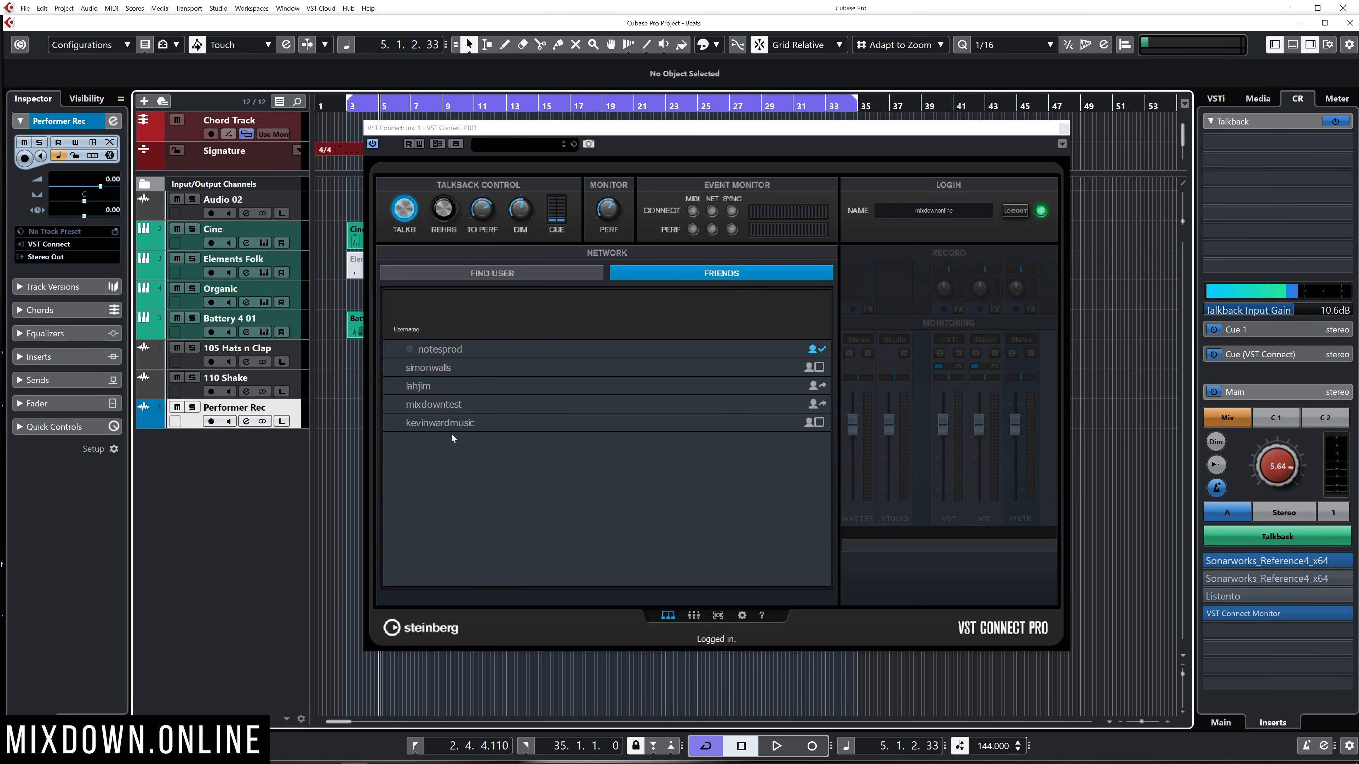
{"action": "left_click", "coordinate": [440, 407]}
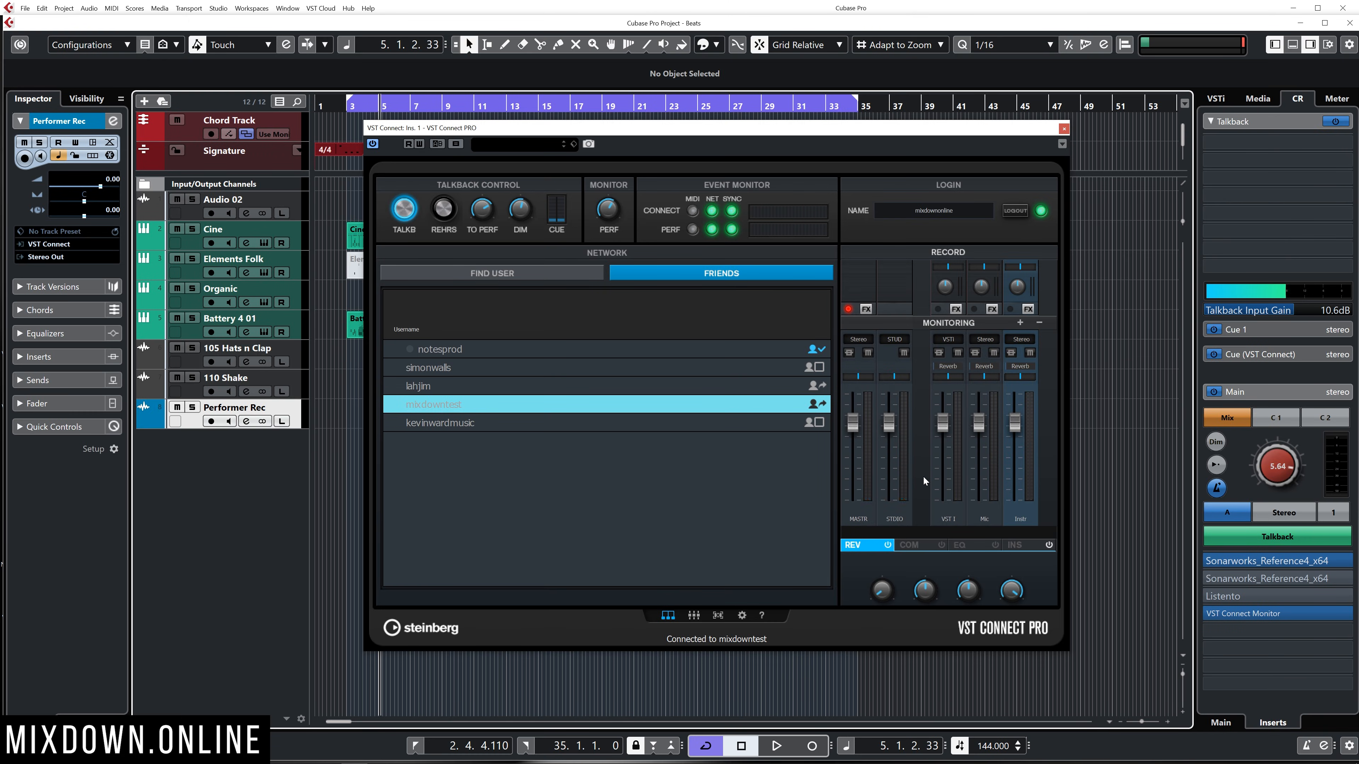
Step: Review the Control Room audio connections with the VST Connect editor out of the way, and close them
{"action": "key", "text": "F4"}
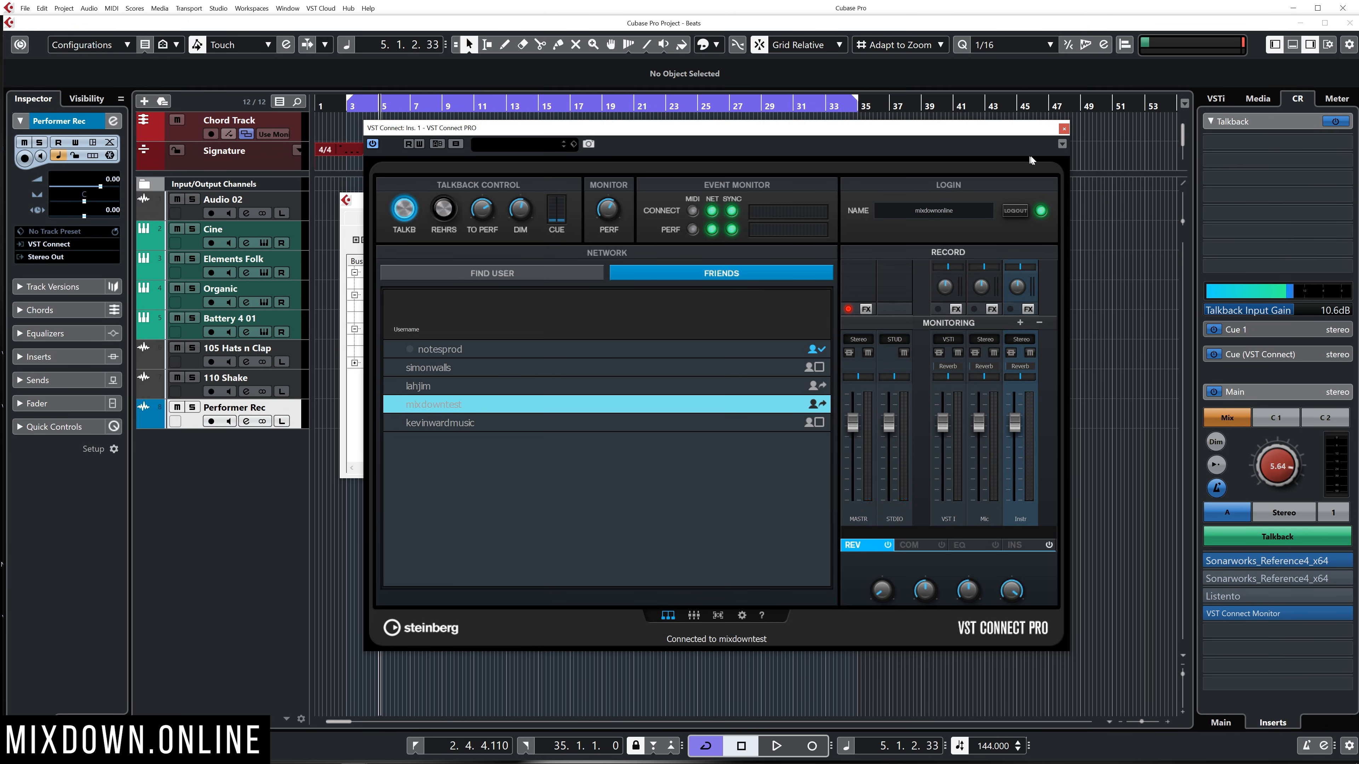
{"action": "left_click", "coordinate": [1063, 129]}
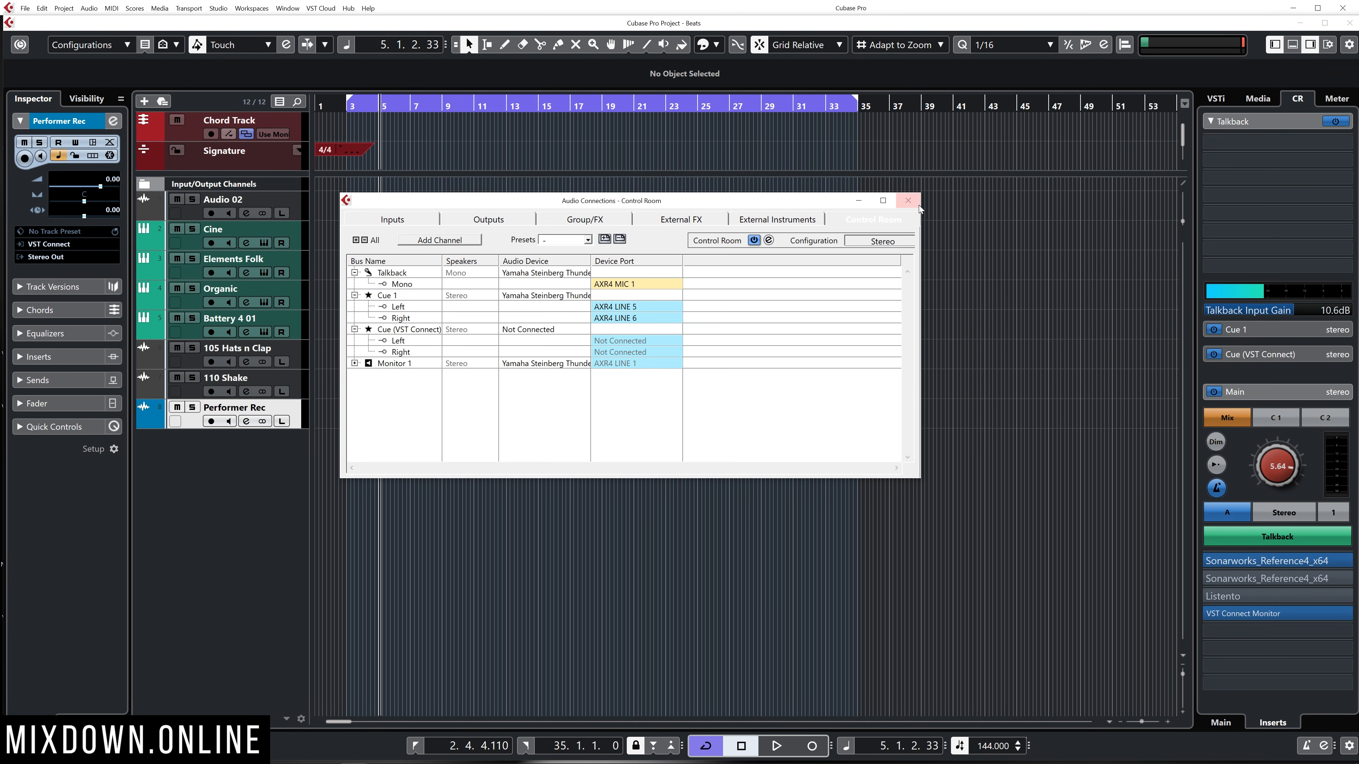
{"action": "left_click", "coordinate": [907, 201]}
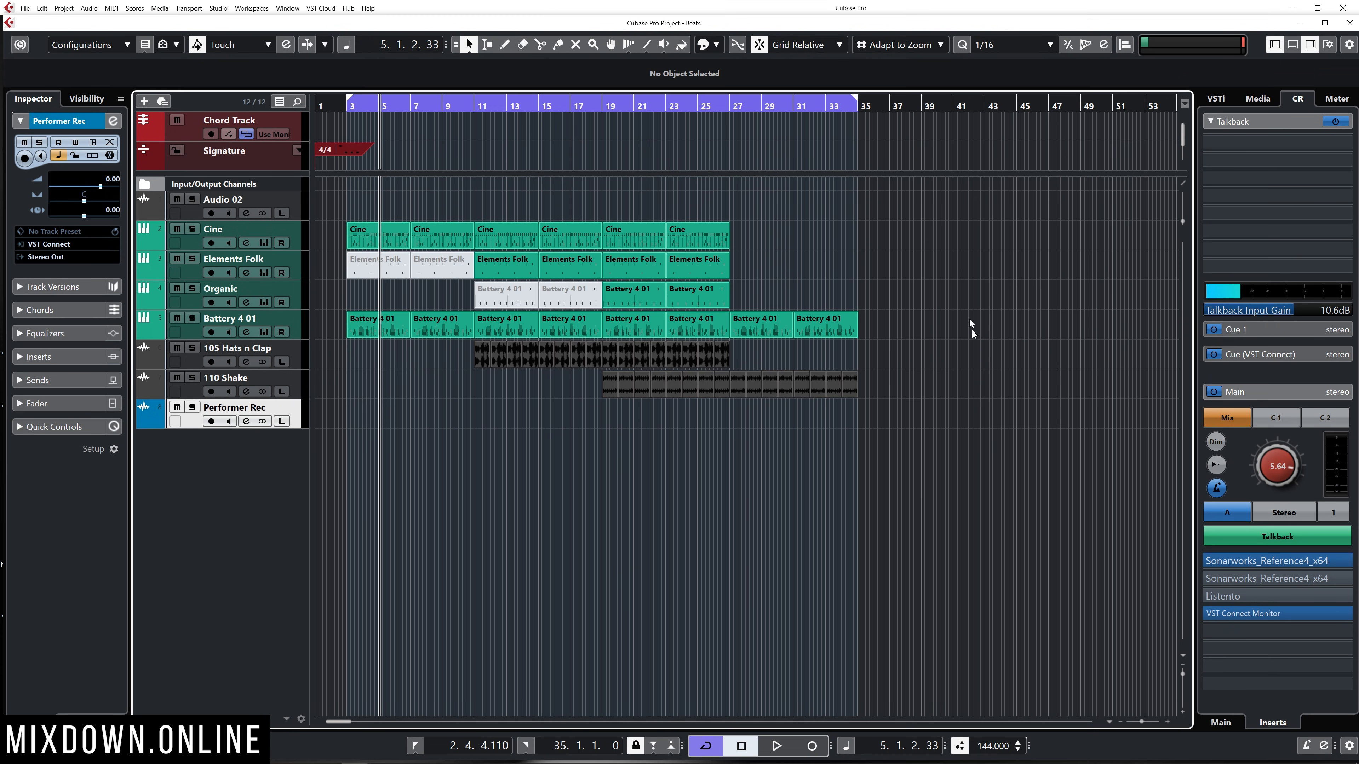
Step: Expand the Cue 1 and Cue (VST Connect) channels in the Control Room to examine their inserts
{"action": "left_click", "coordinate": [1258, 332]}
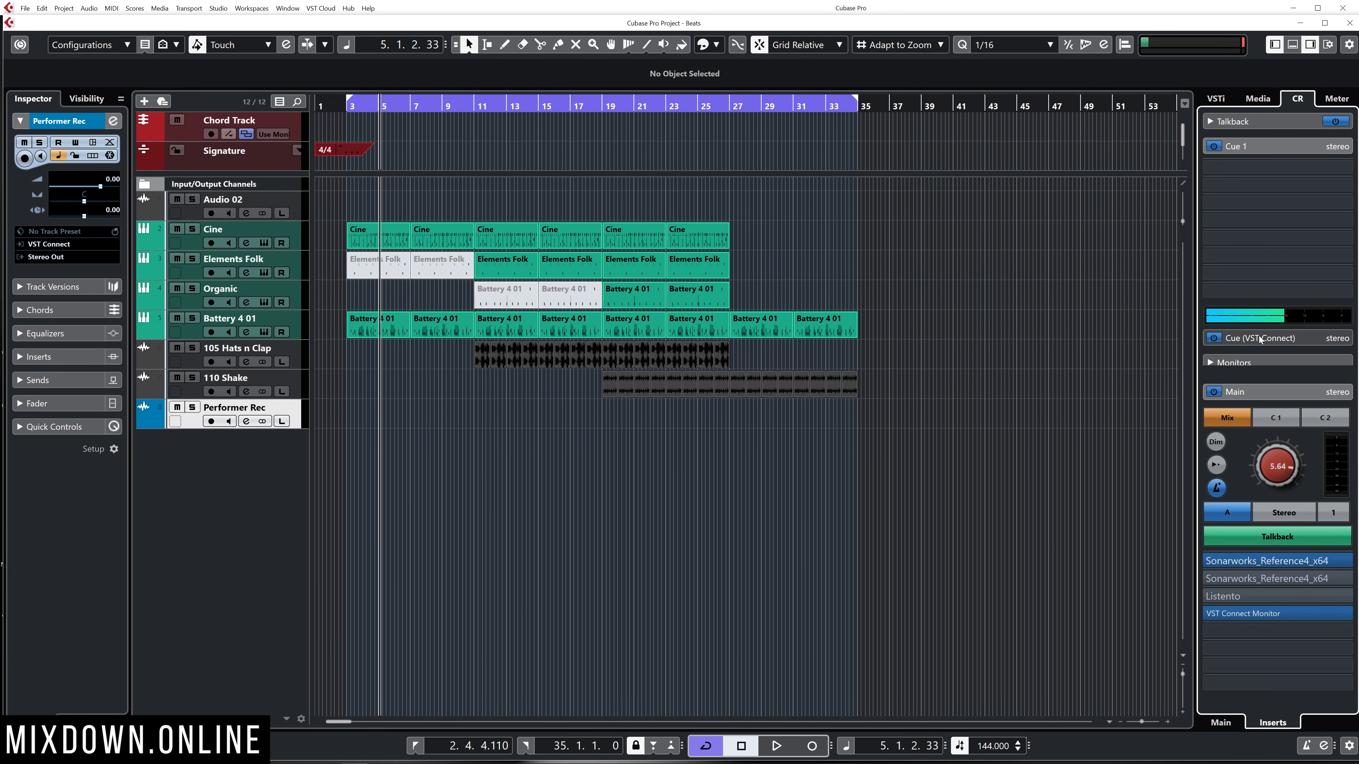
{"action": "left_click", "coordinate": [1264, 149]}
{"action": "left_click", "coordinate": [1263, 150]}
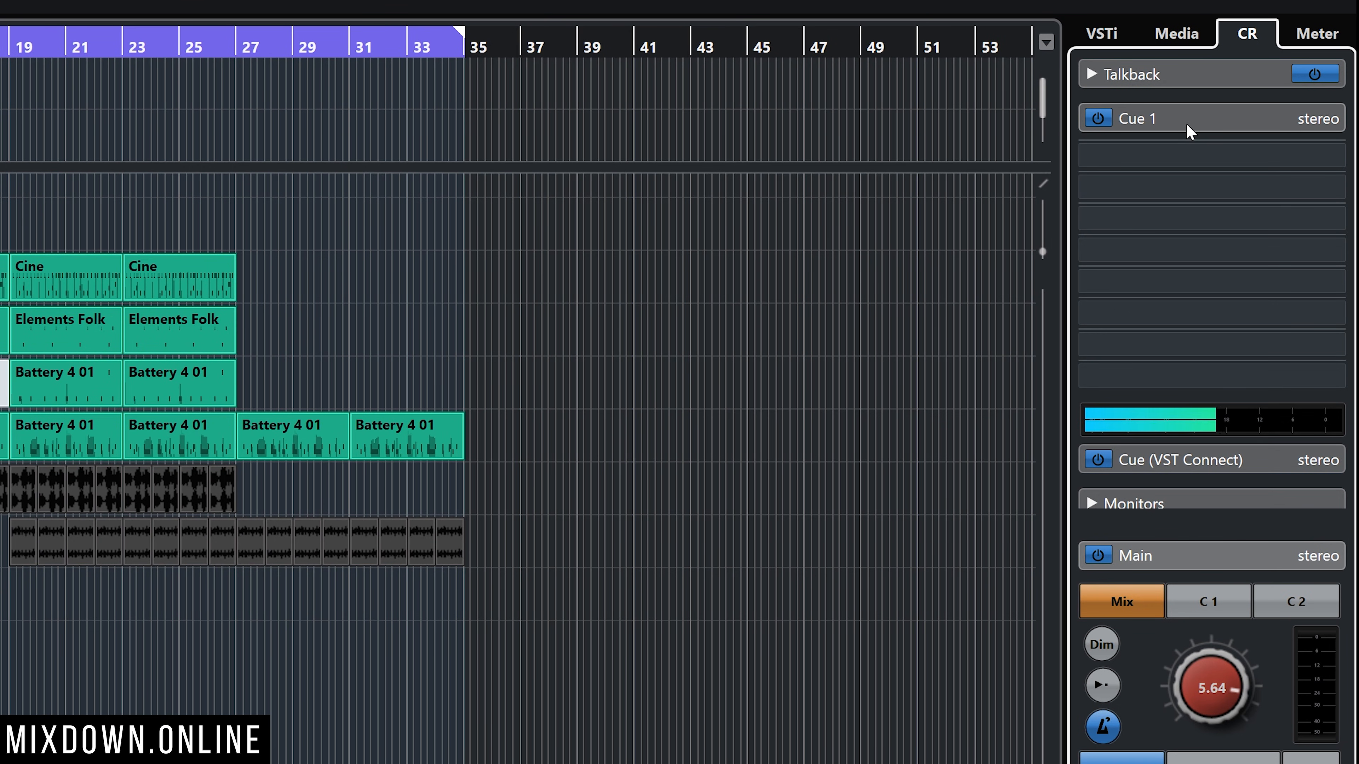
{"action": "left_click", "coordinate": [1187, 126]}
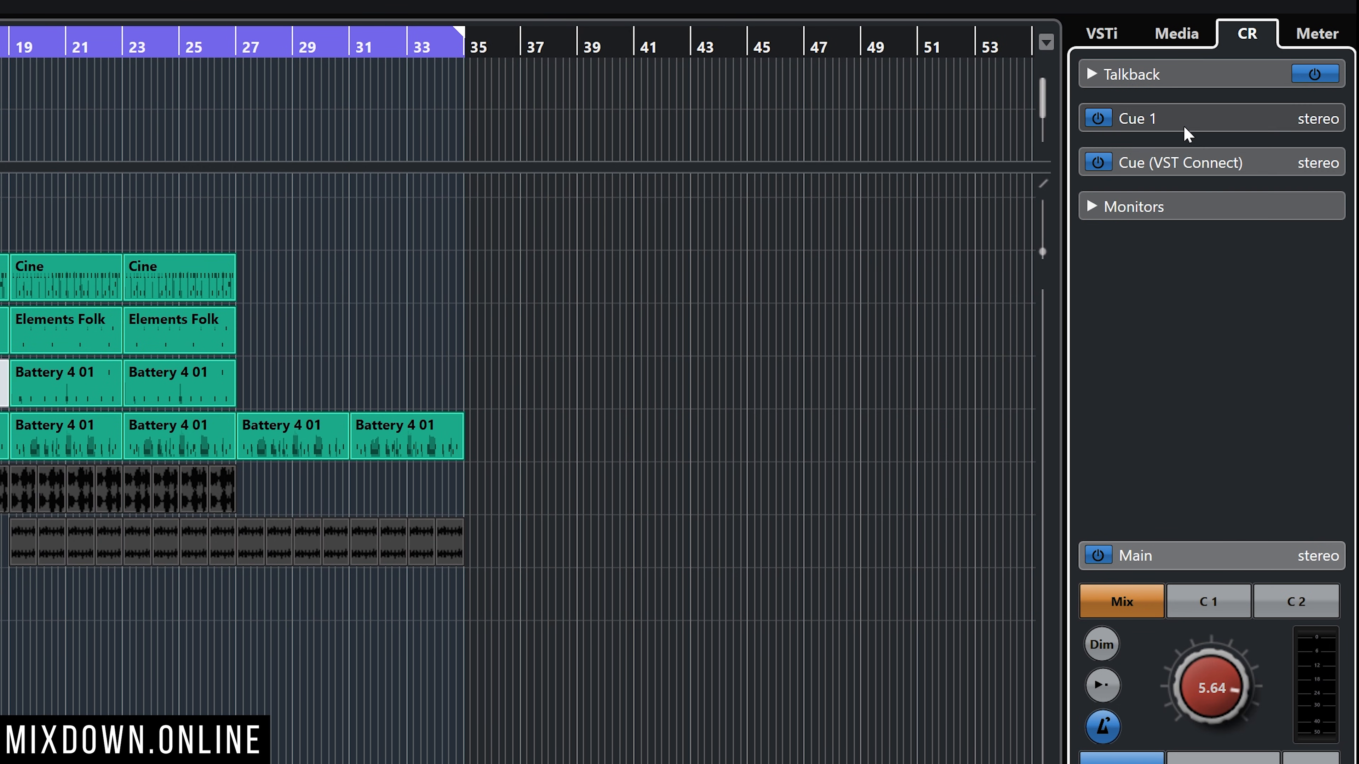
{"action": "left_click", "coordinate": [1206, 167]}
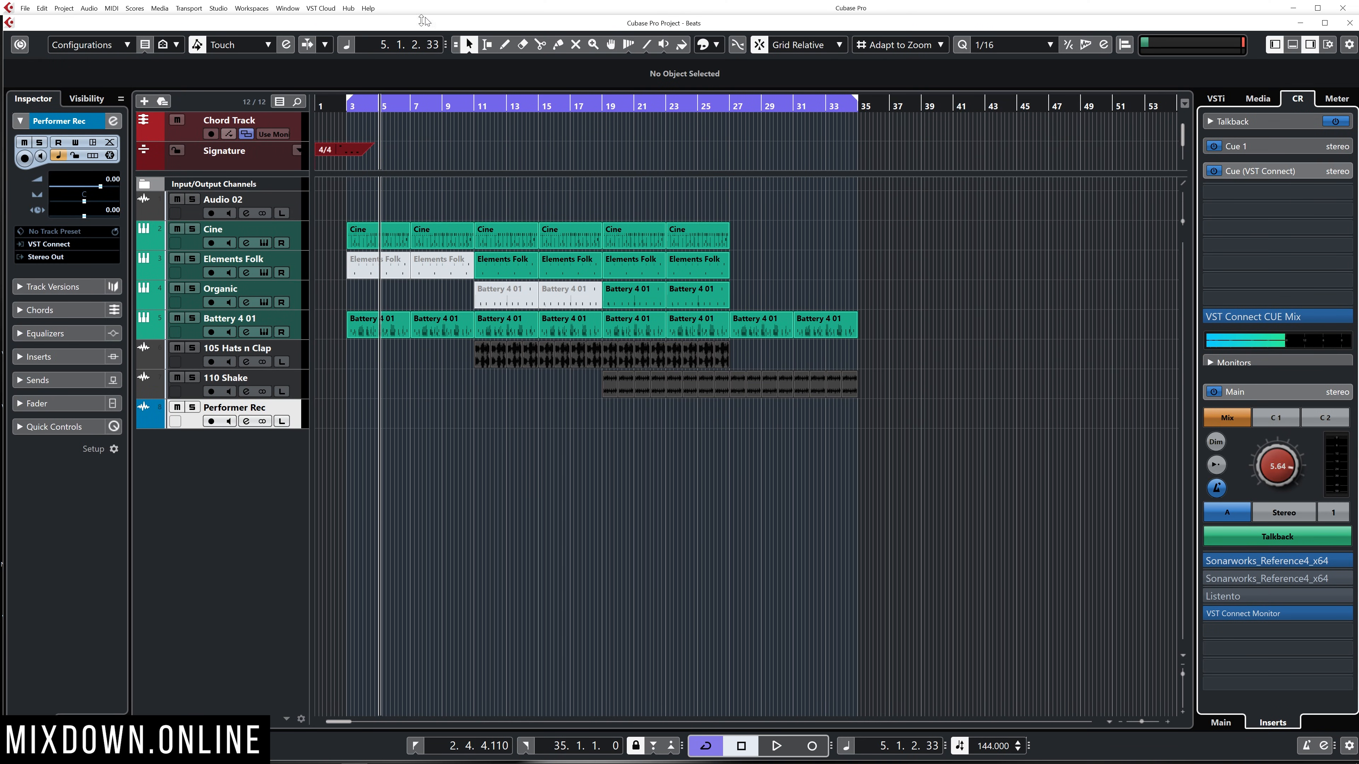
Step: Review the VST Connect PRO commands and bring the VST Connect editor back up
{"action": "left_click", "coordinate": [321, 8]}
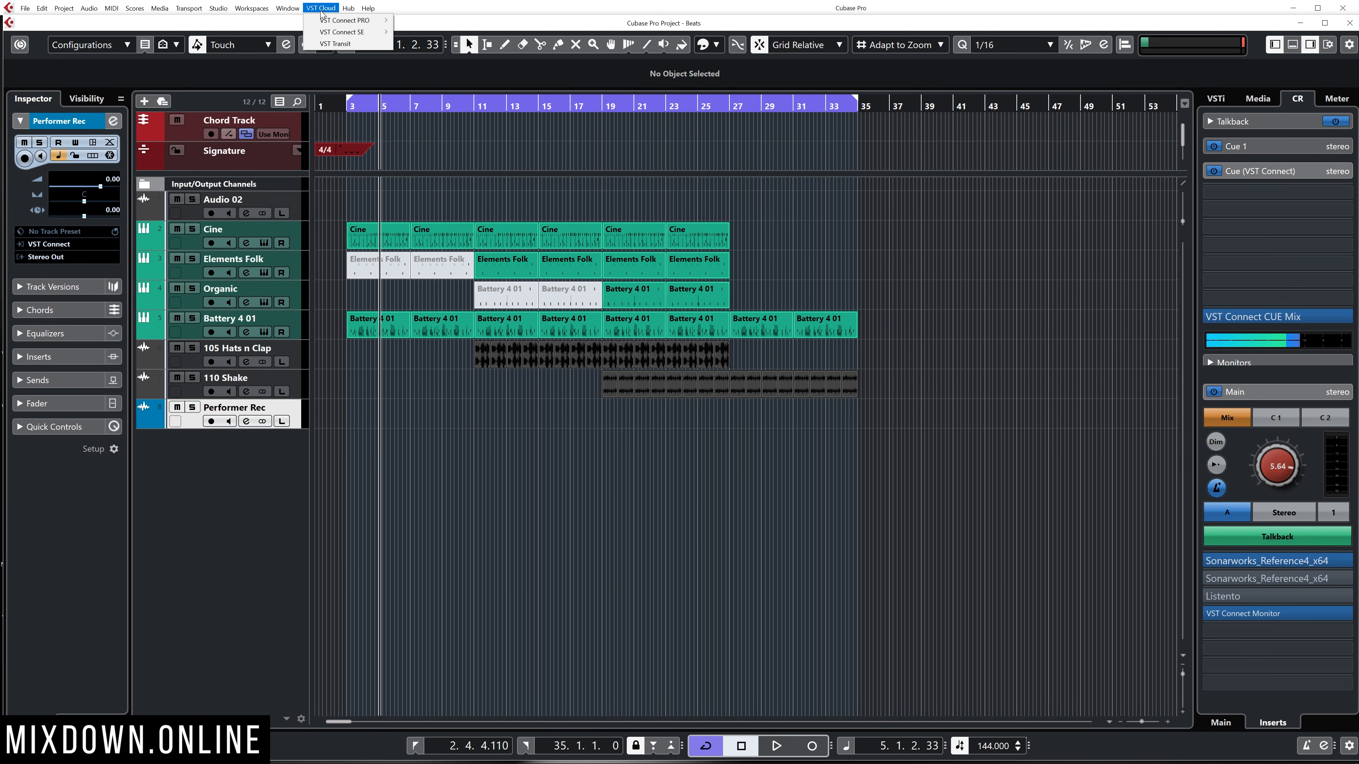
{"action": "mouse_move", "coordinate": [343, 20]}
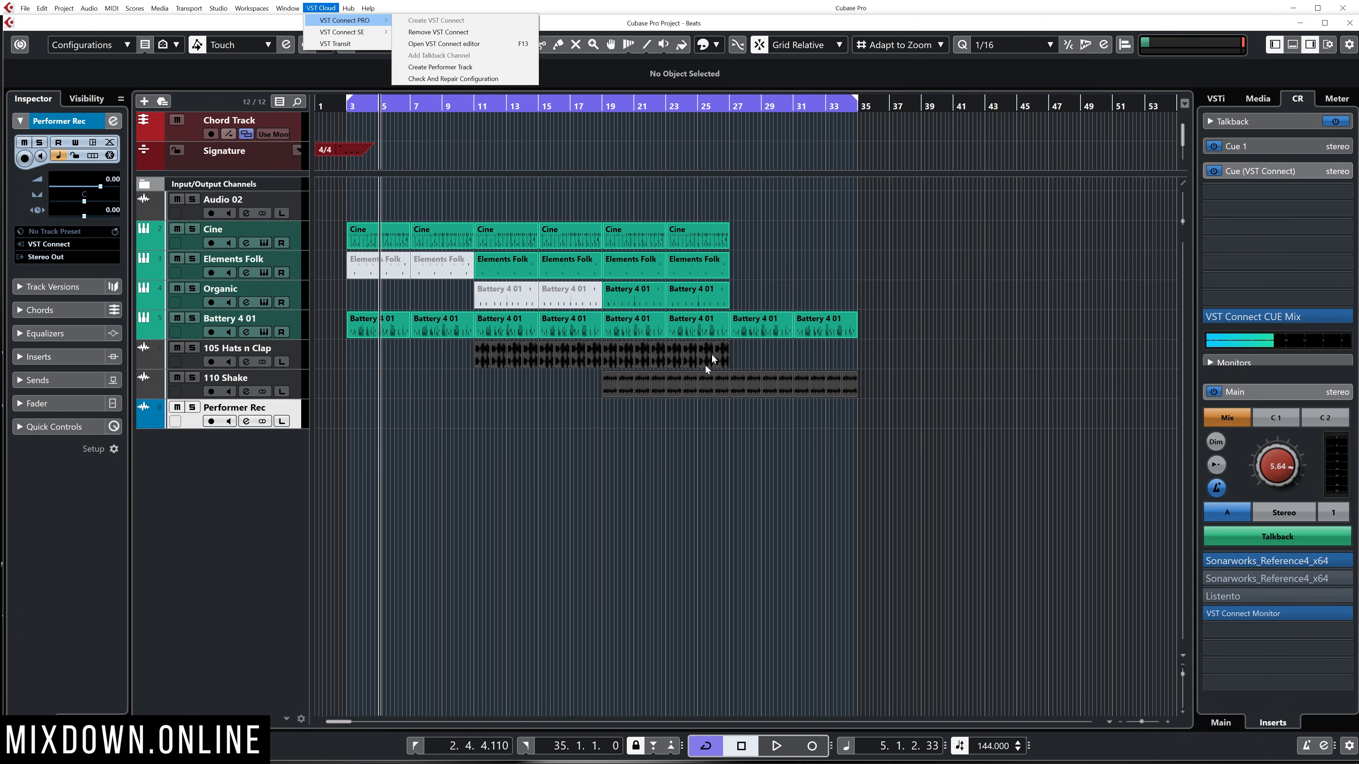
{"action": "left_click", "coordinate": [712, 359]}
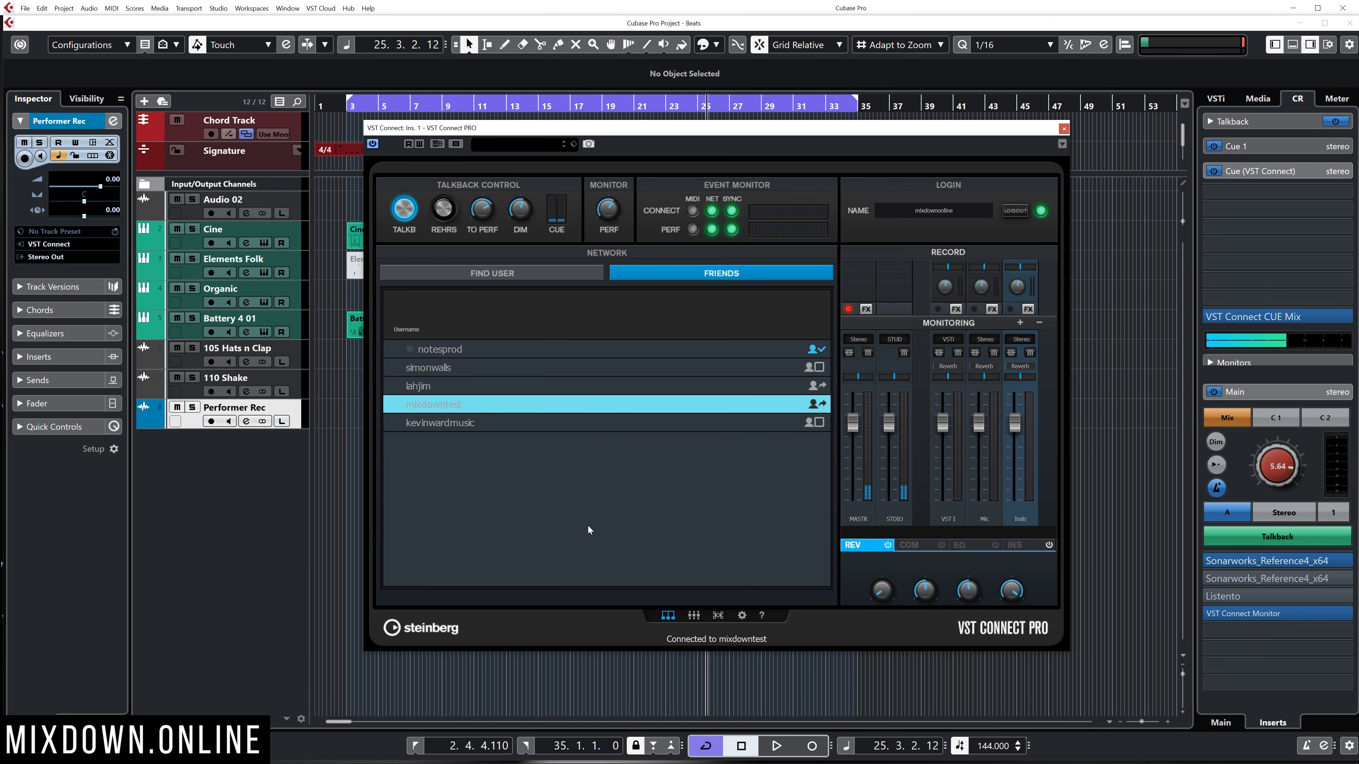
{"action": "left_click", "coordinate": [1064, 128]}
{"action": "left_click", "coordinate": [56, 9]}
{"action": "mouse_move", "coordinate": [42, 8]}
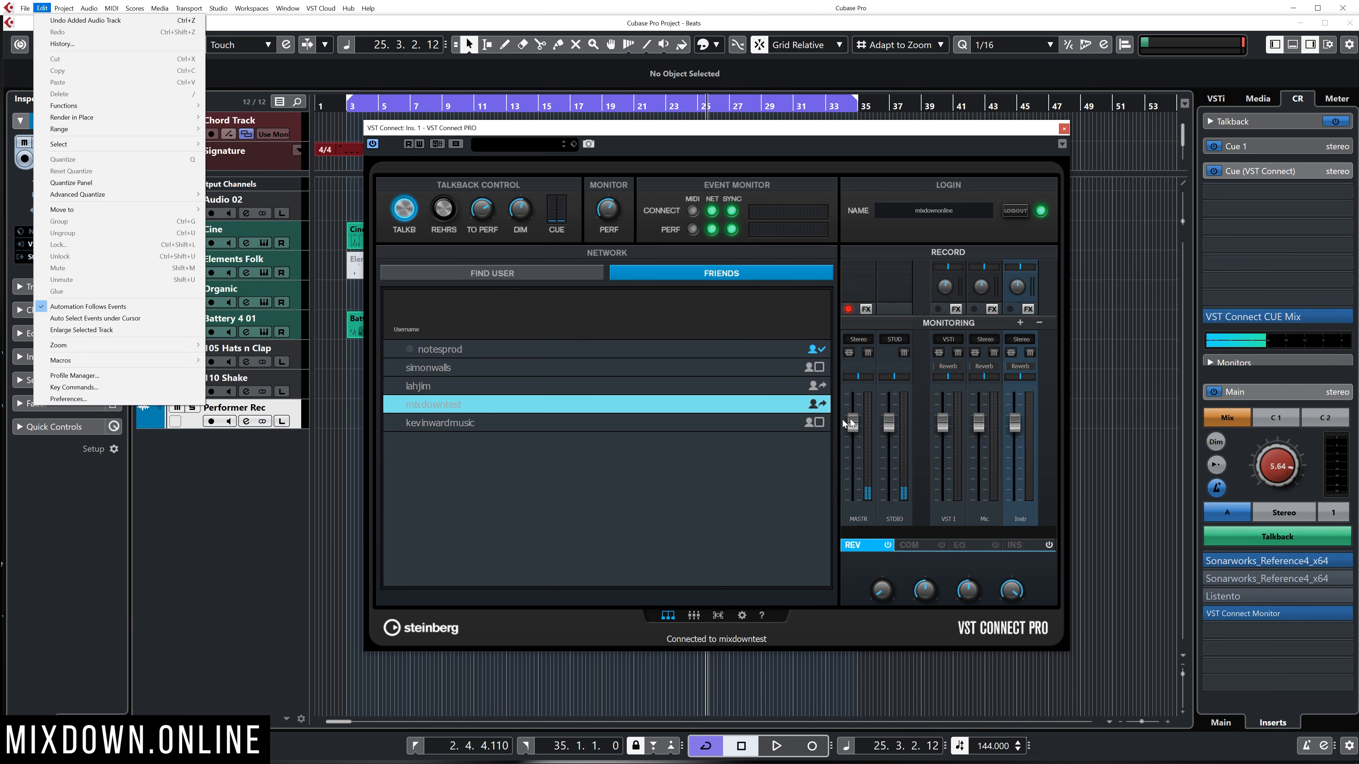
{"action": "left_click", "coordinate": [806, 458]}
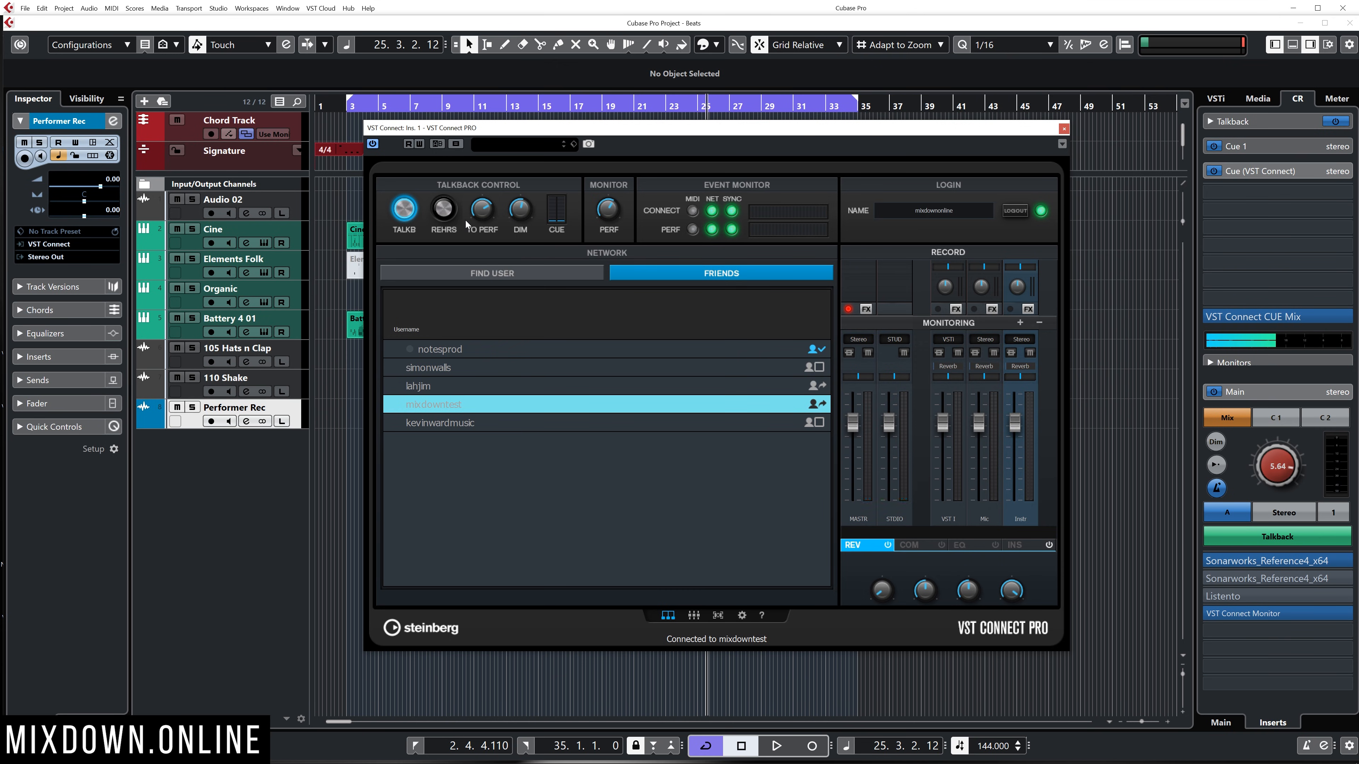
Step: Examine the Control Room audio connections and the channel types that can be added, and close them
{"action": "key", "text": "F4"}
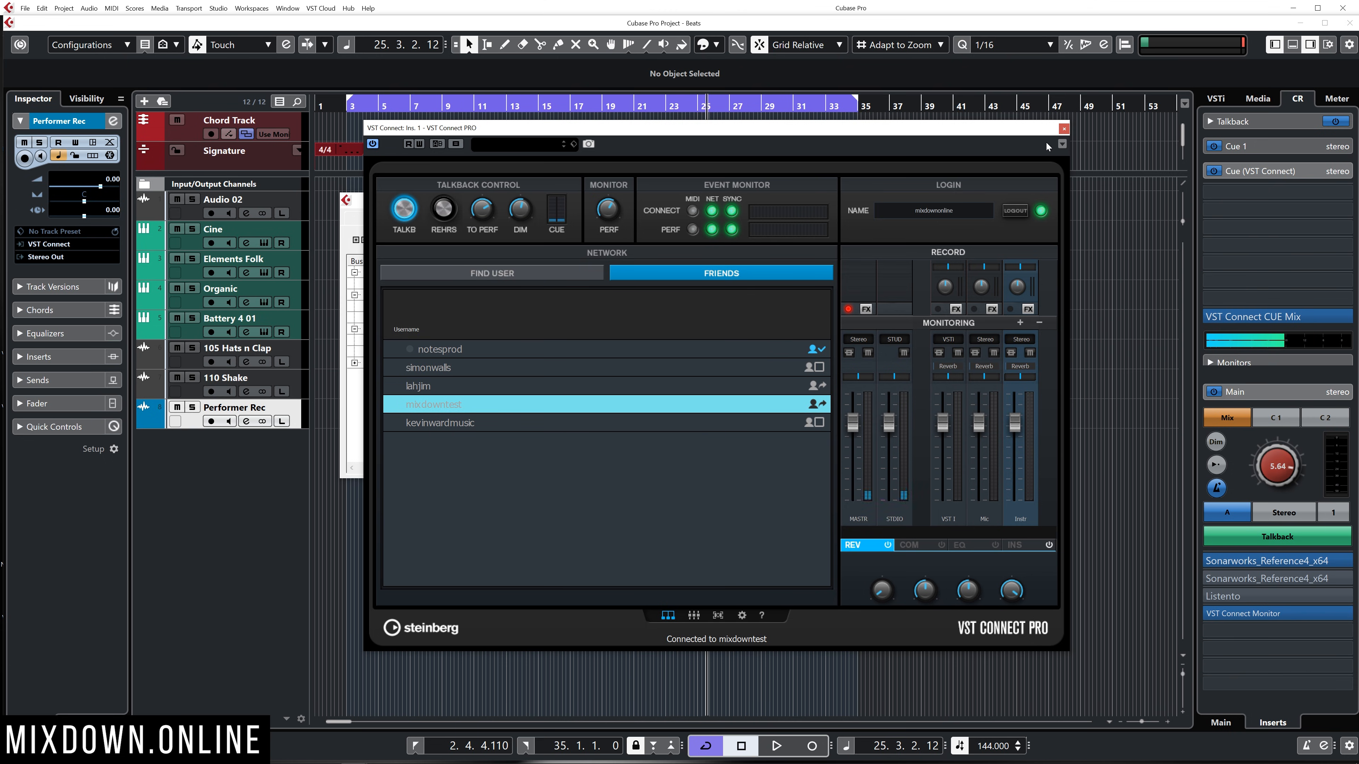
{"action": "left_click", "coordinate": [1063, 129]}
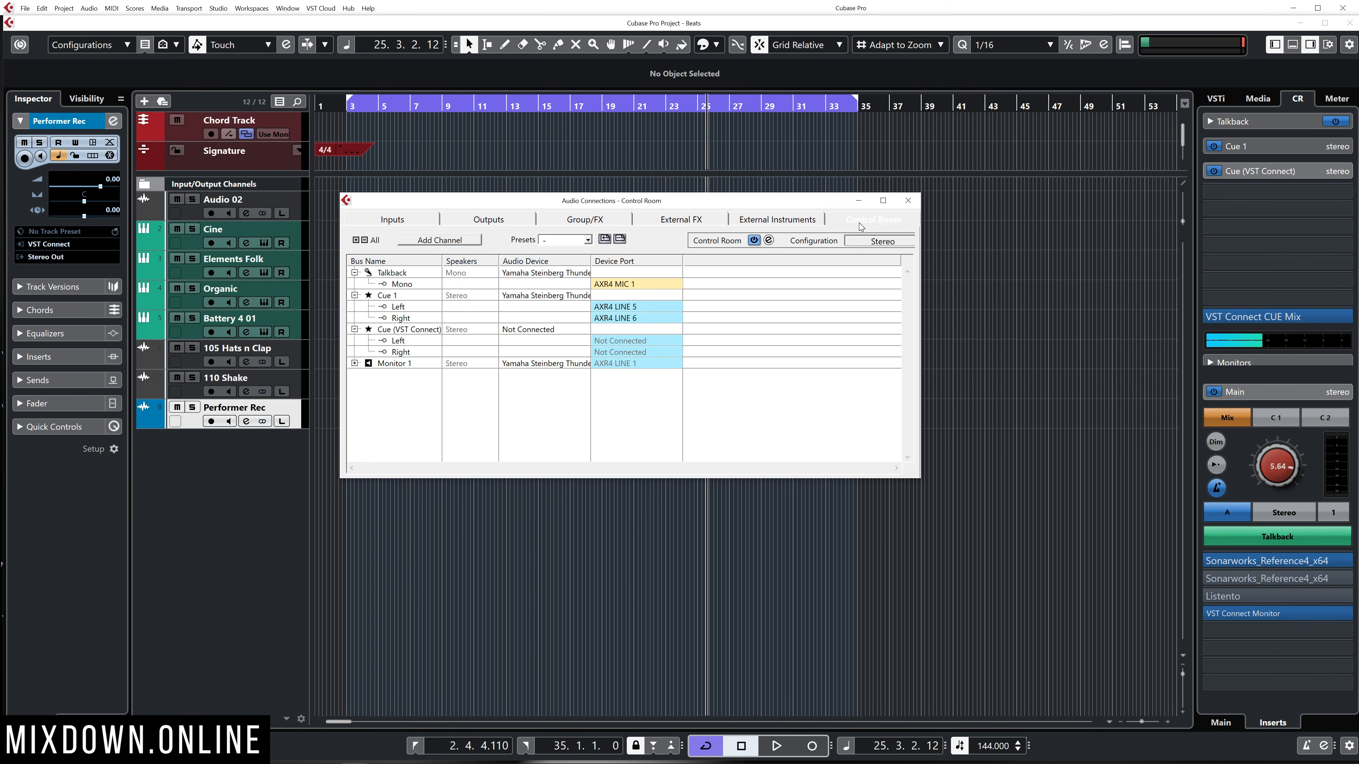
{"action": "left_click", "coordinate": [442, 241]}
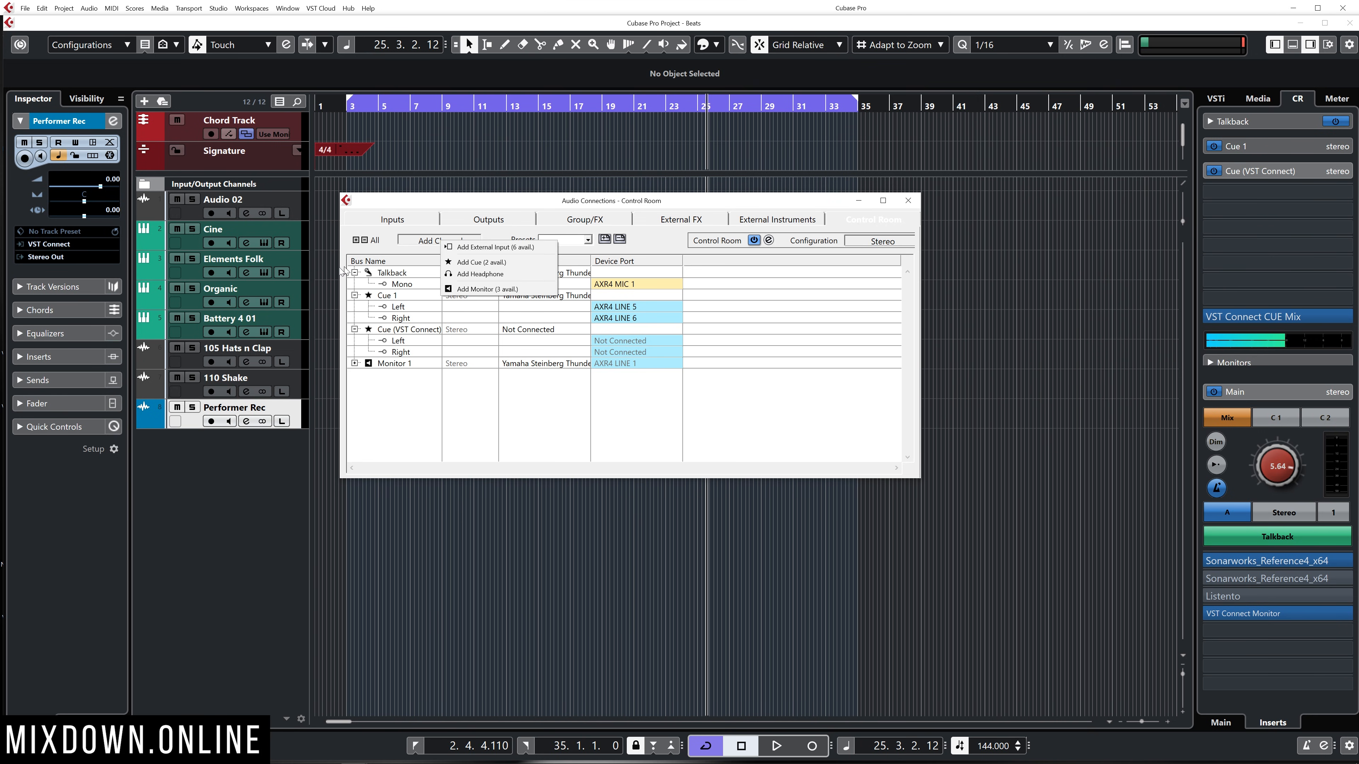
{"action": "left_click", "coordinate": [399, 239]}
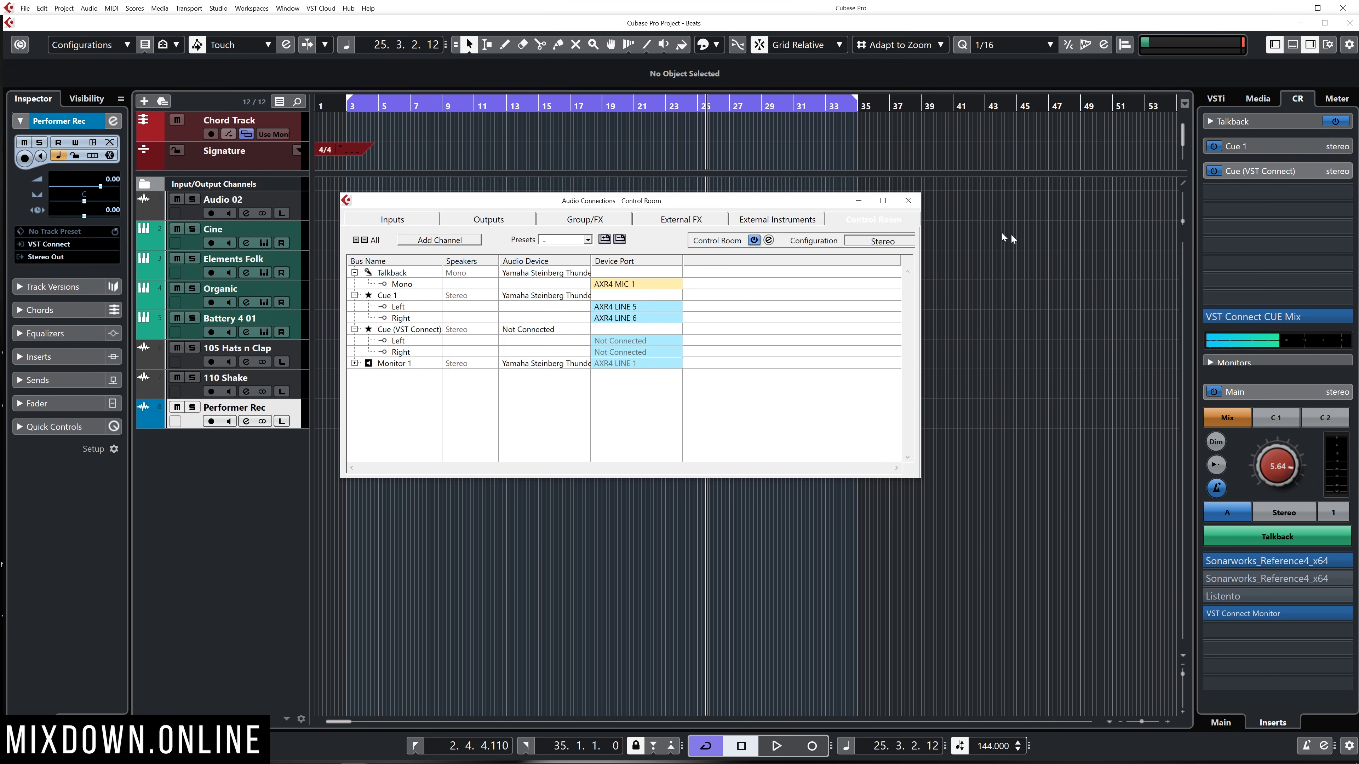
{"action": "left_click", "coordinate": [912, 200]}
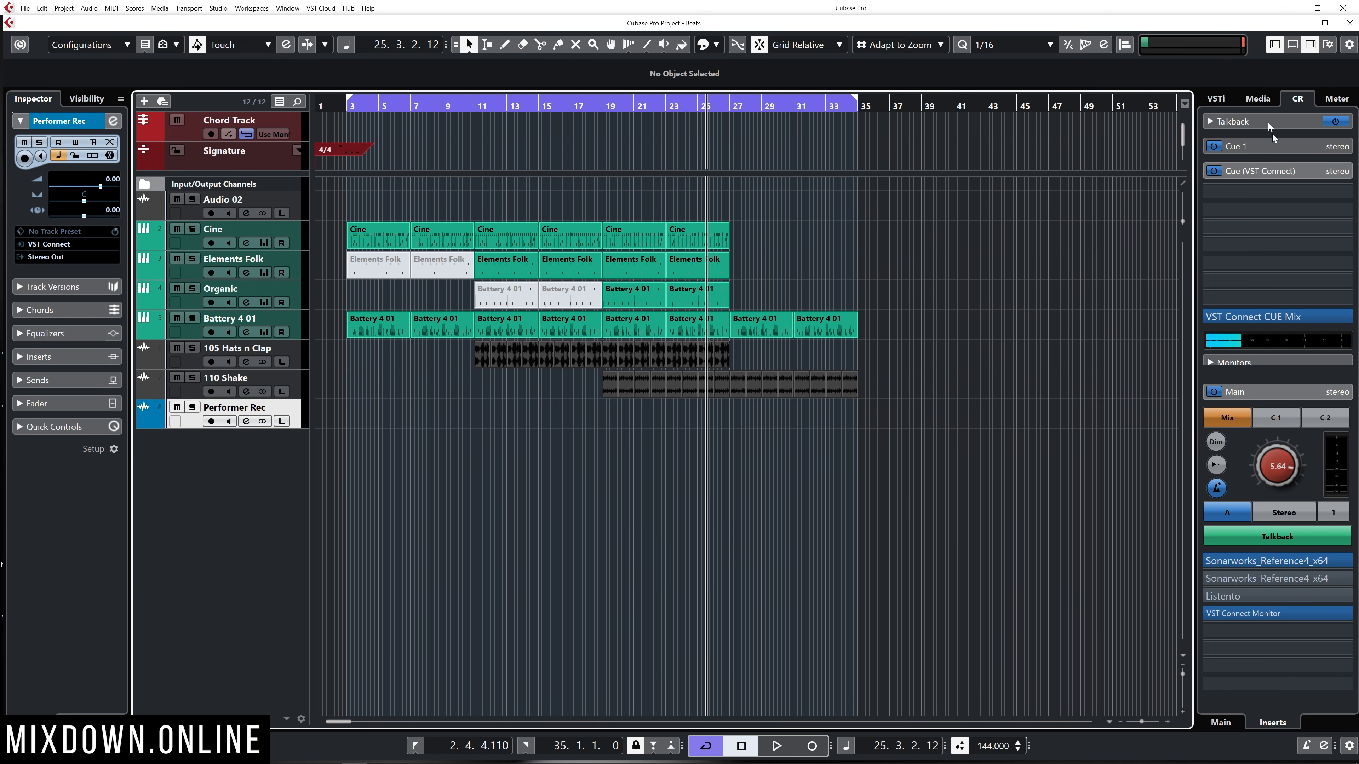
Step: Show the main Control Room settings and try the talkback and rehearsal switches, leaving talkback on and rehearsal off
{"action": "left_click", "coordinate": [1220, 722]}
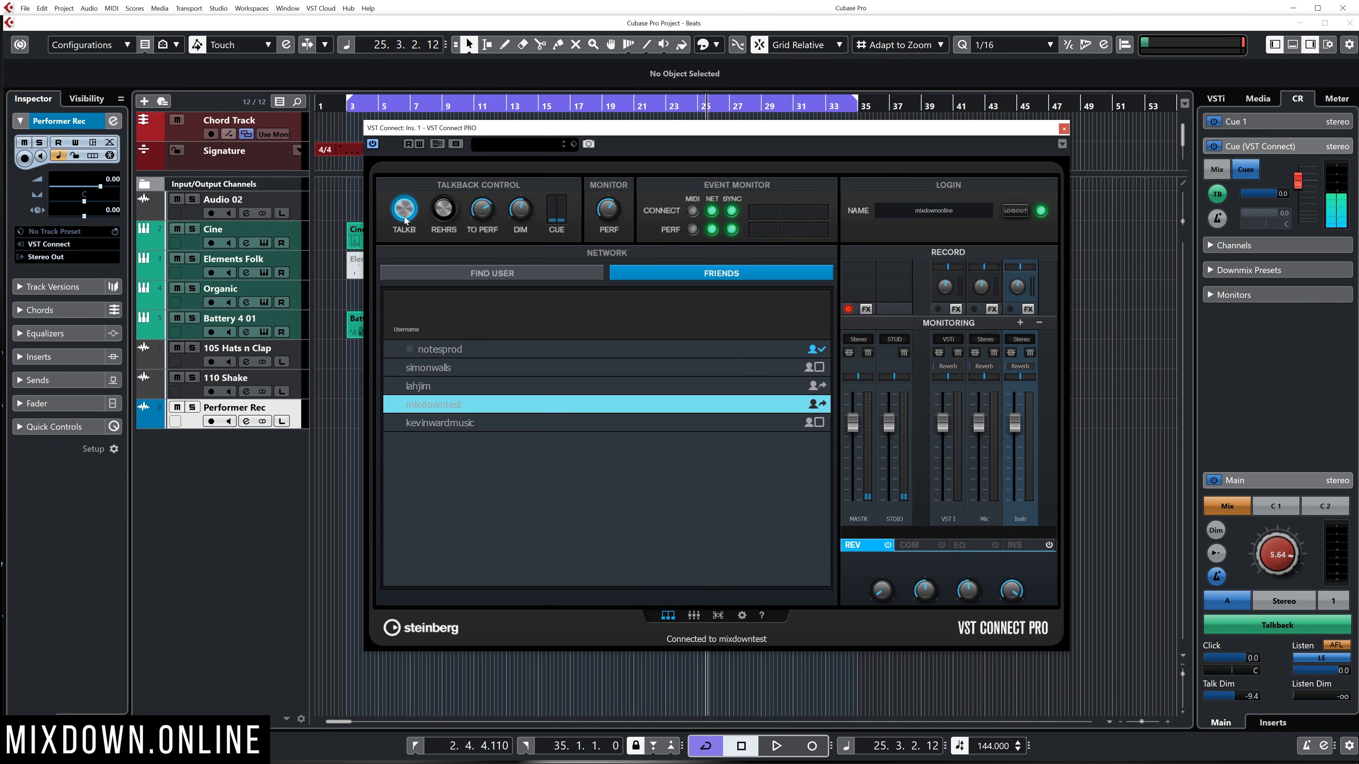
{"action": "left_click", "coordinate": [404, 217]}
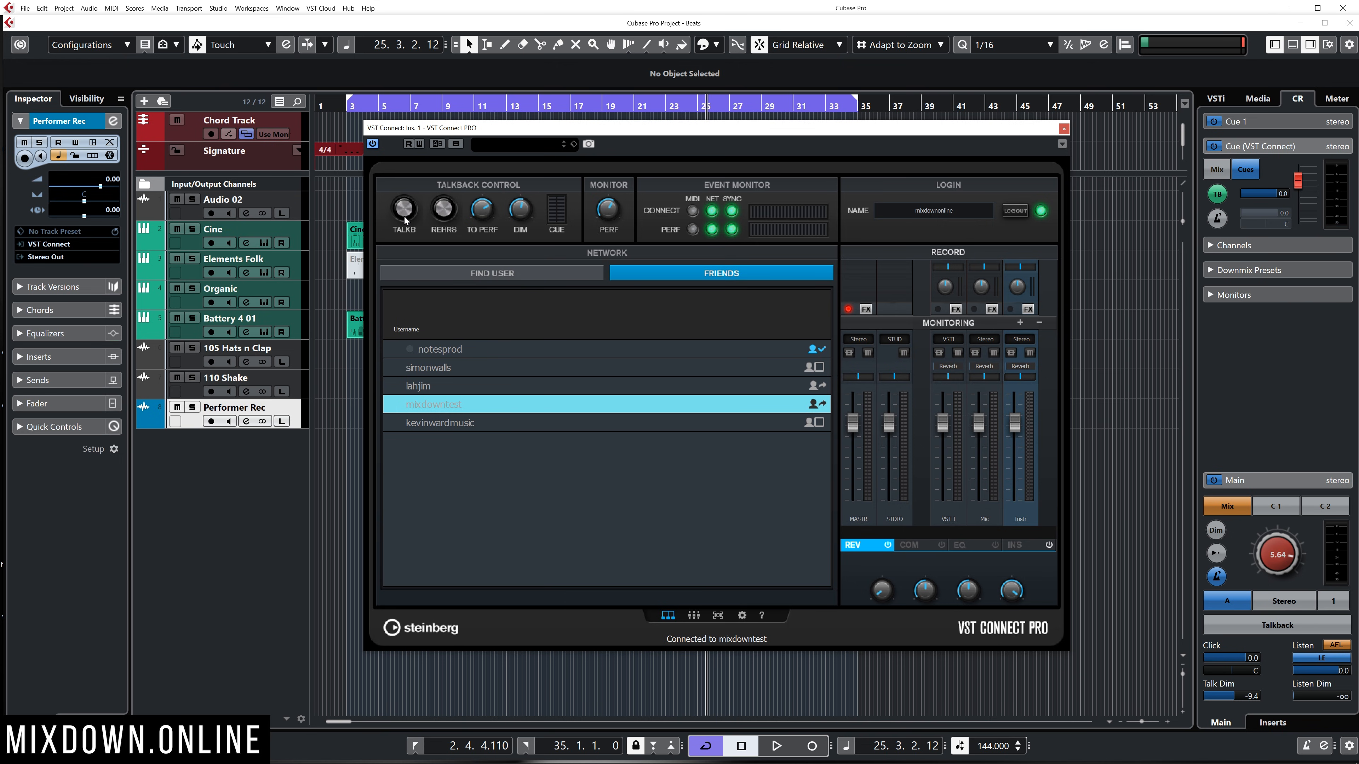
{"action": "left_click", "coordinate": [404, 216]}
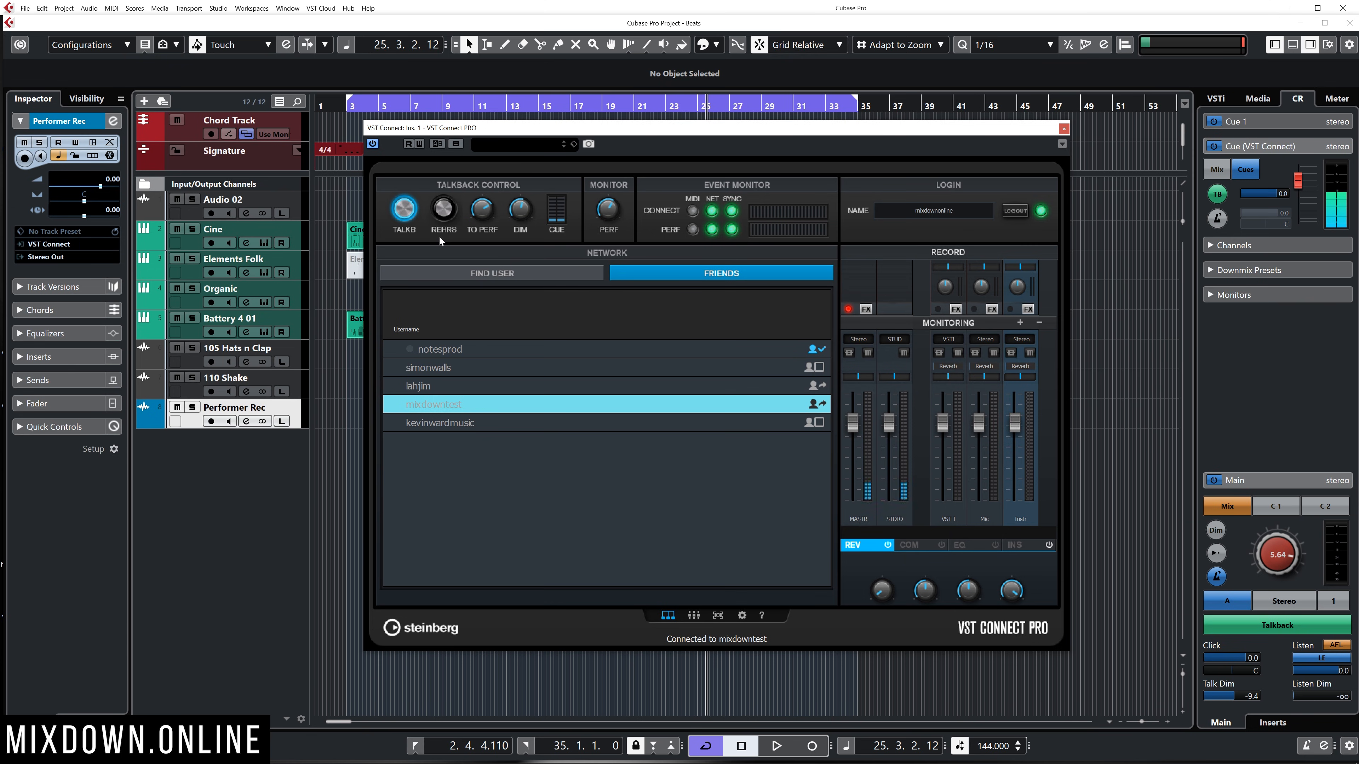
{"action": "left_click", "coordinate": [443, 211]}
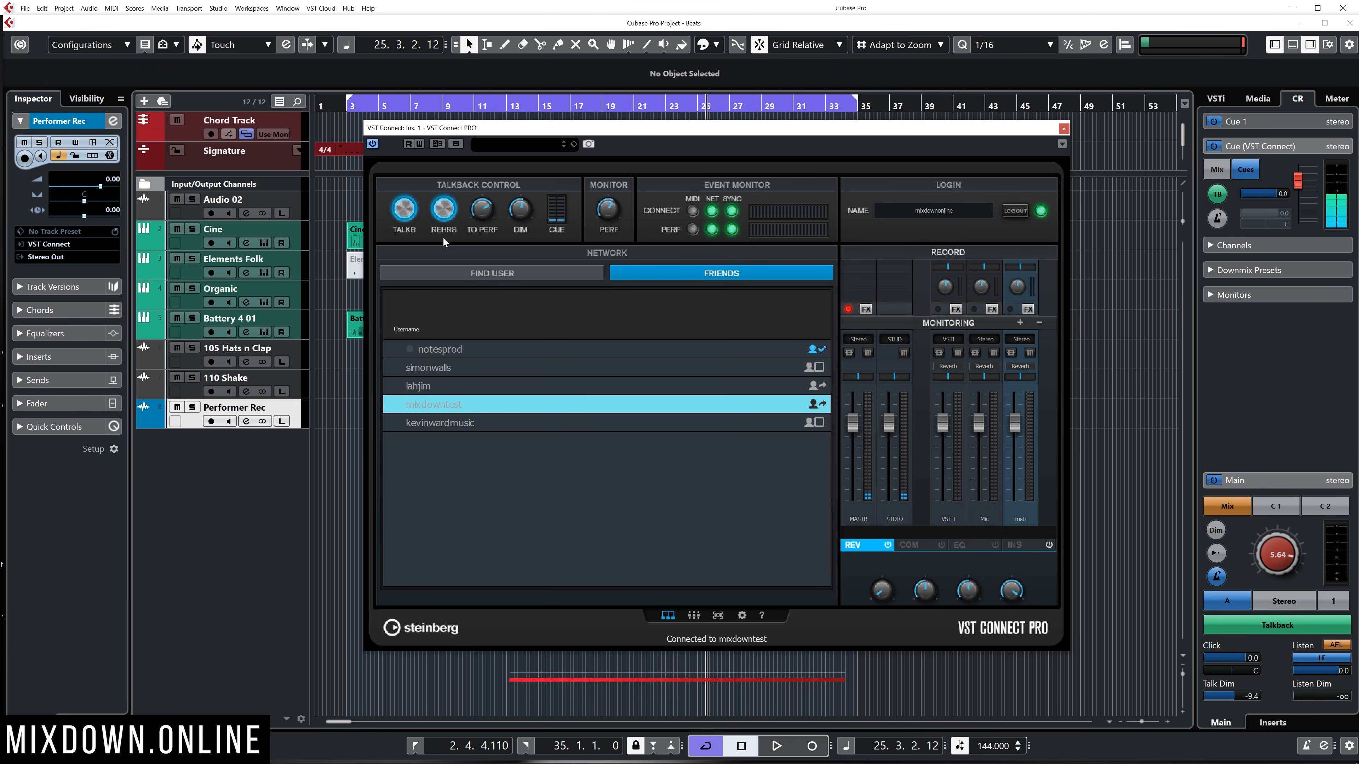
{"action": "left_click", "coordinate": [447, 210]}
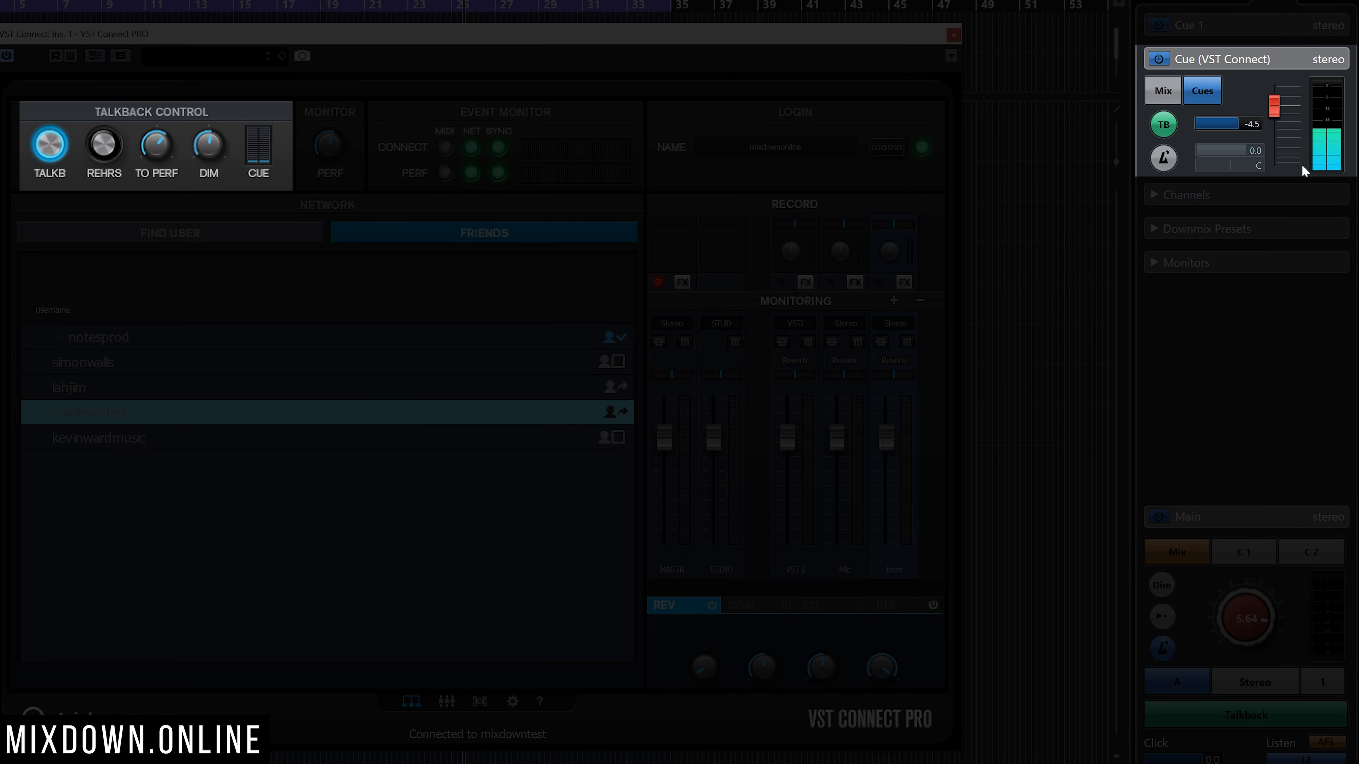
Step: Adjust the talkback level sent to the performer and the Control Room's Talk Dim amount
{"action": "left_click_drag", "start_coordinate": [155, 139], "coordinate": [157, 130]}
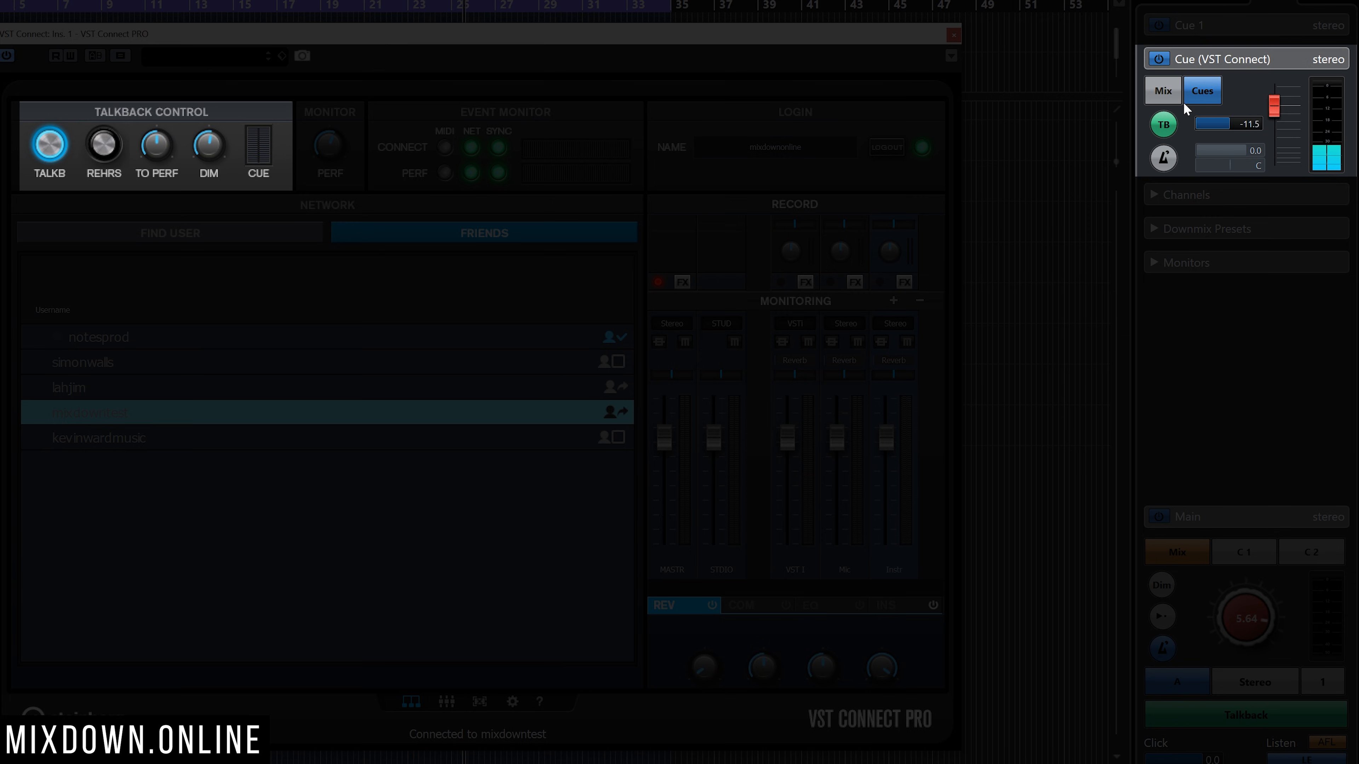
{"action": "mouse_move", "coordinate": [1235, 126]}
{"action": "left_mouse_down"}
{"action": "mouse_move", "coordinate": [1261, 124]}
{"action": "mouse_move", "coordinate": [1238, 128]}
{"action": "left_mouse_up"}
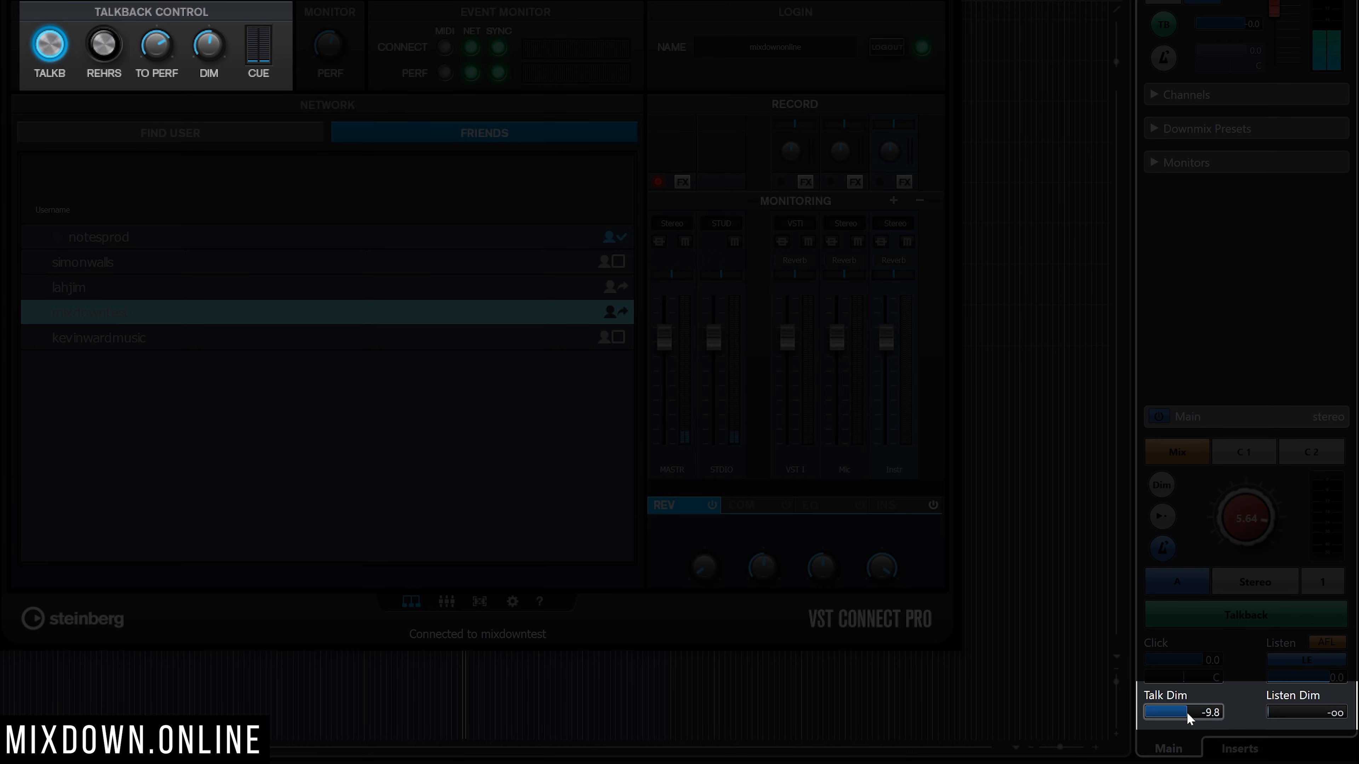
{"action": "left_click_drag", "start_coordinate": [1157, 711], "coordinate": [1193, 709]}
{"action": "left_click_drag", "start_coordinate": [1194, 710], "coordinate": [1162, 713]}
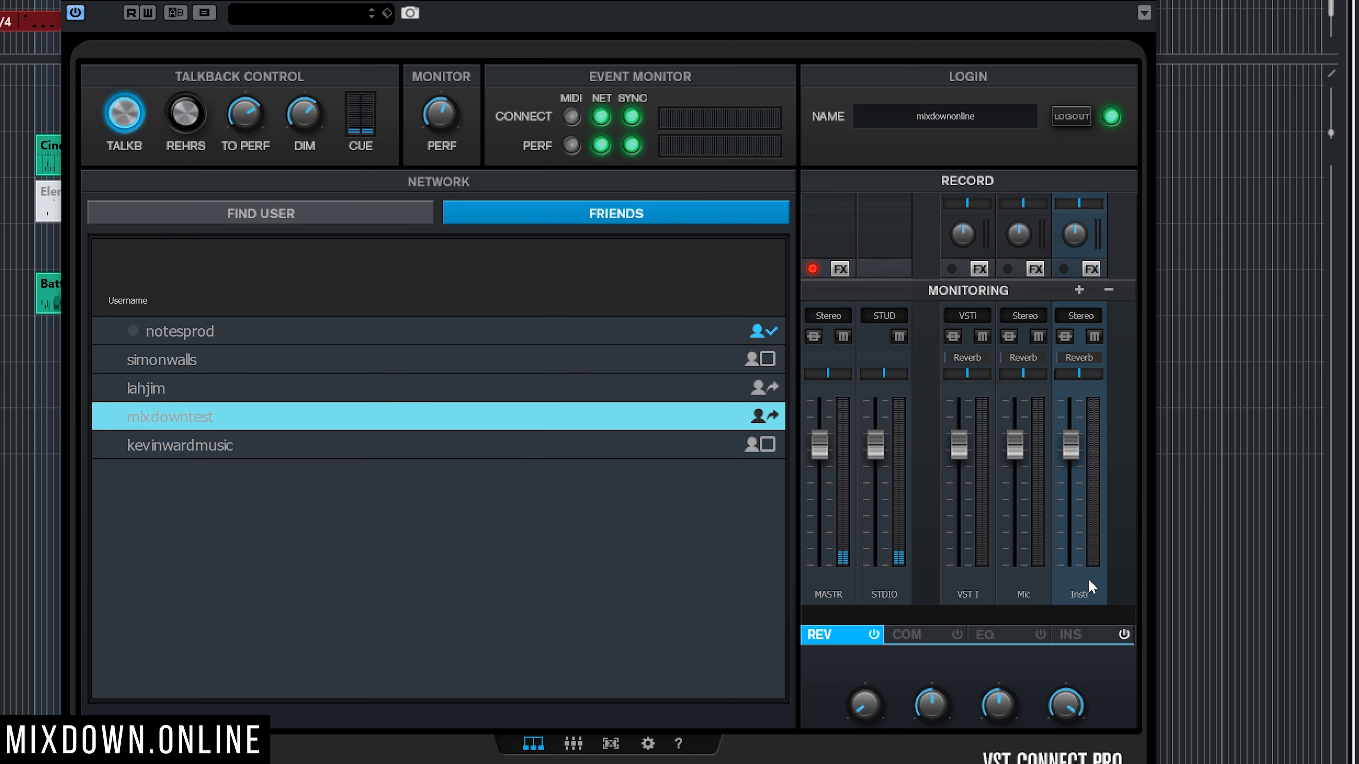
Step: Assign the Mic monitoring channel's input to Audio Device 01 and the Instr channel's input to Audio Device 02
{"action": "left_click", "coordinate": [1022, 315]}
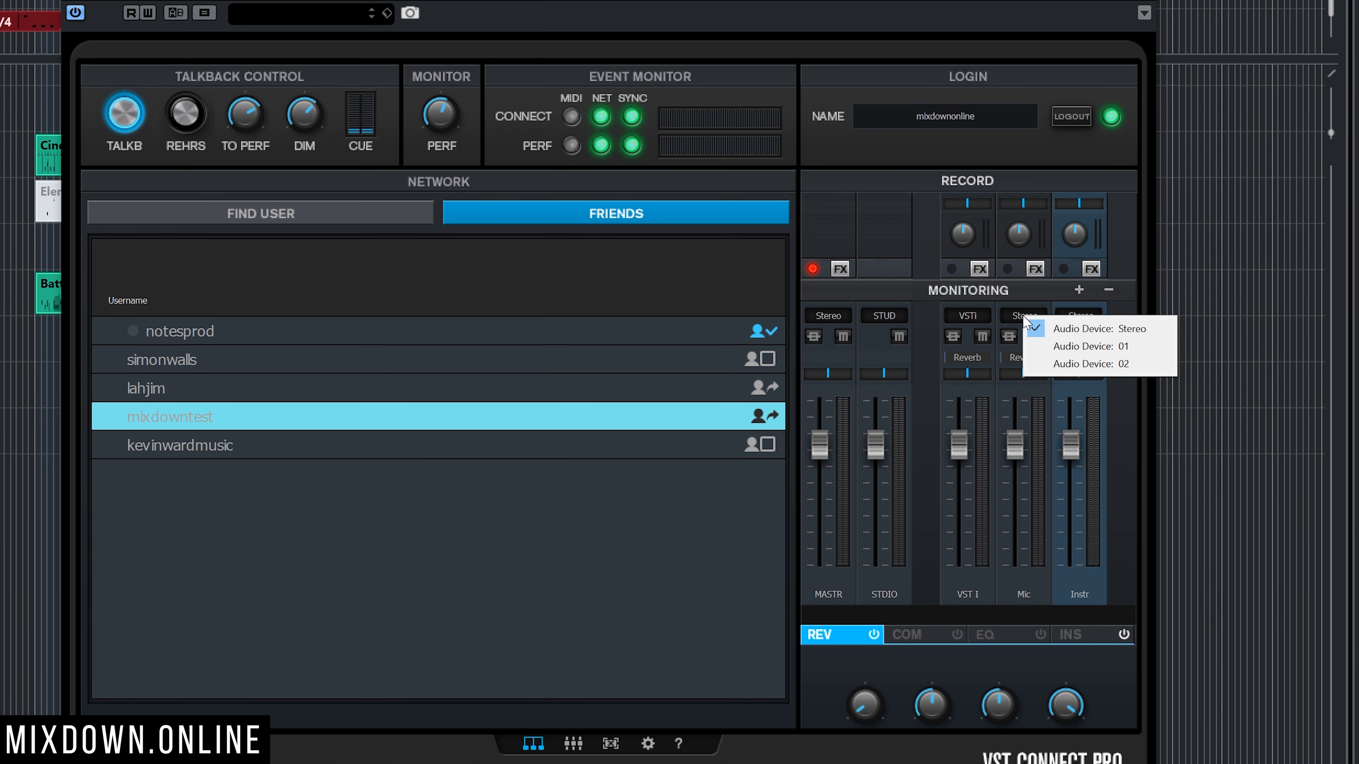
{"action": "left_click", "coordinate": [1010, 293]}
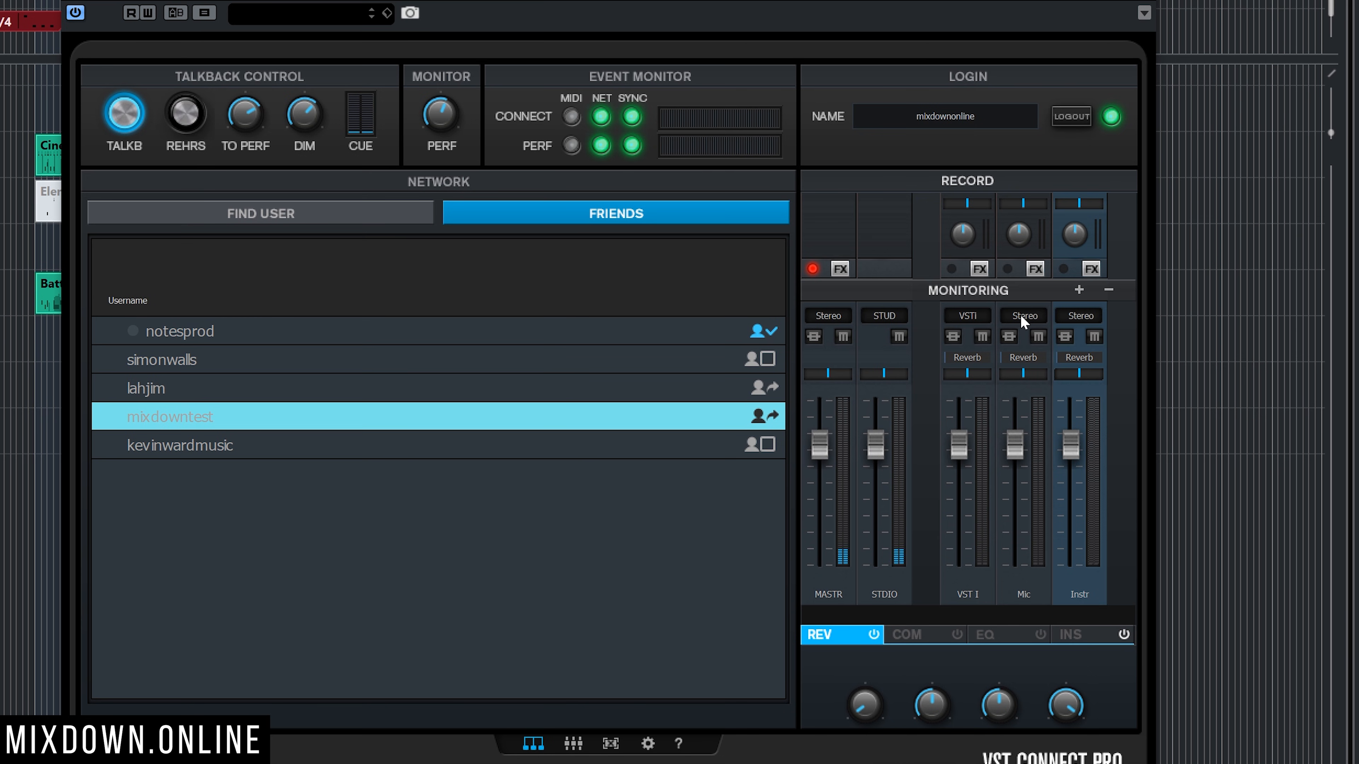
{"action": "left_click", "coordinate": [1022, 315]}
{"action": "left_click", "coordinate": [1049, 343]}
{"action": "left_click", "coordinate": [1070, 322]}
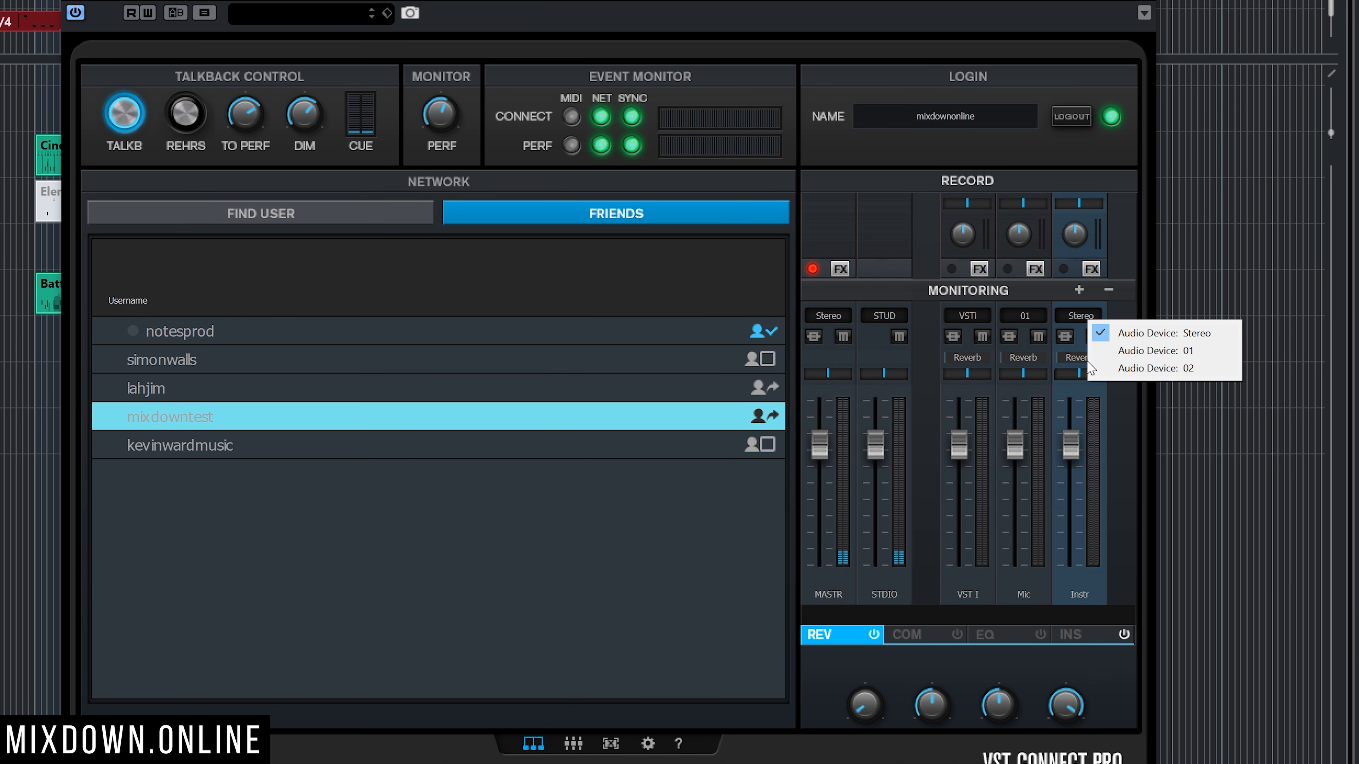
{"action": "left_click", "coordinate": [1098, 364]}
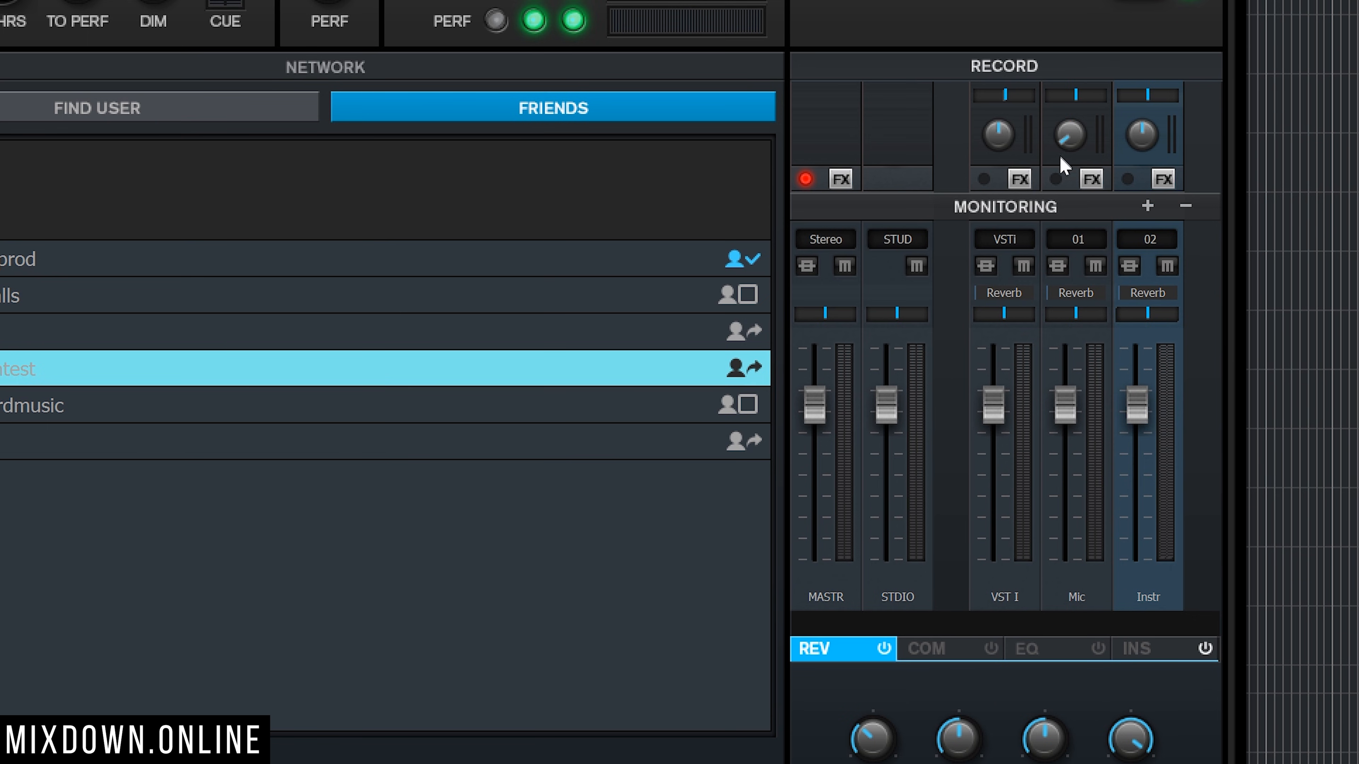
Step: Restore the Mic channel's record level to the middle and try its record pan, resetting the pan to centre
{"action": "mouse_move", "coordinate": [1078, 140]}
{"action": "left_mouse_down"}
{"action": "mouse_move", "coordinate": [1065, 103]}
{"action": "mouse_move", "coordinate": [1115, 154]}
{"action": "mouse_move", "coordinate": [1062, 151]}
{"action": "mouse_move", "coordinate": [1104, 126]}
{"action": "mouse_move", "coordinate": [1069, 110]}
{"action": "mouse_move", "coordinate": [1080, 146]}
{"action": "left_mouse_up"}
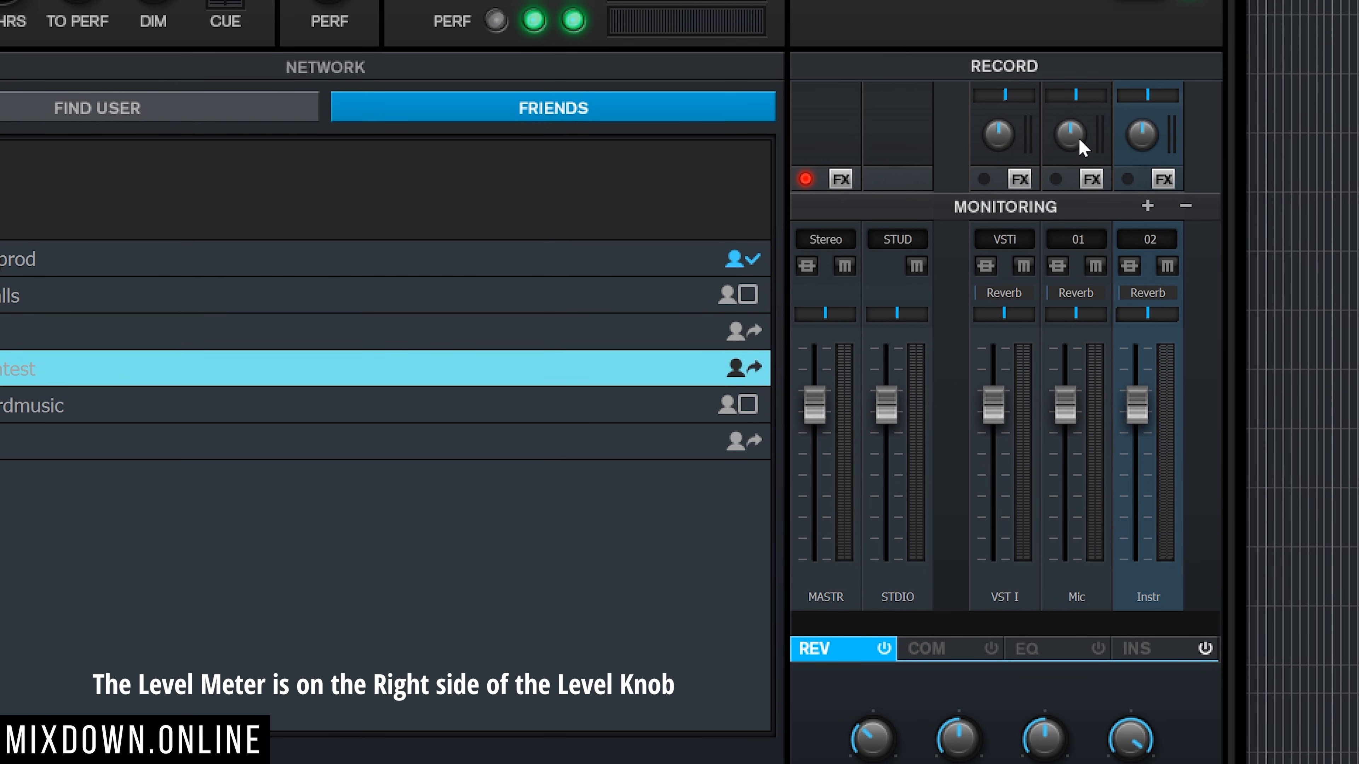
{"action": "left_click", "coordinate": [1069, 90]}
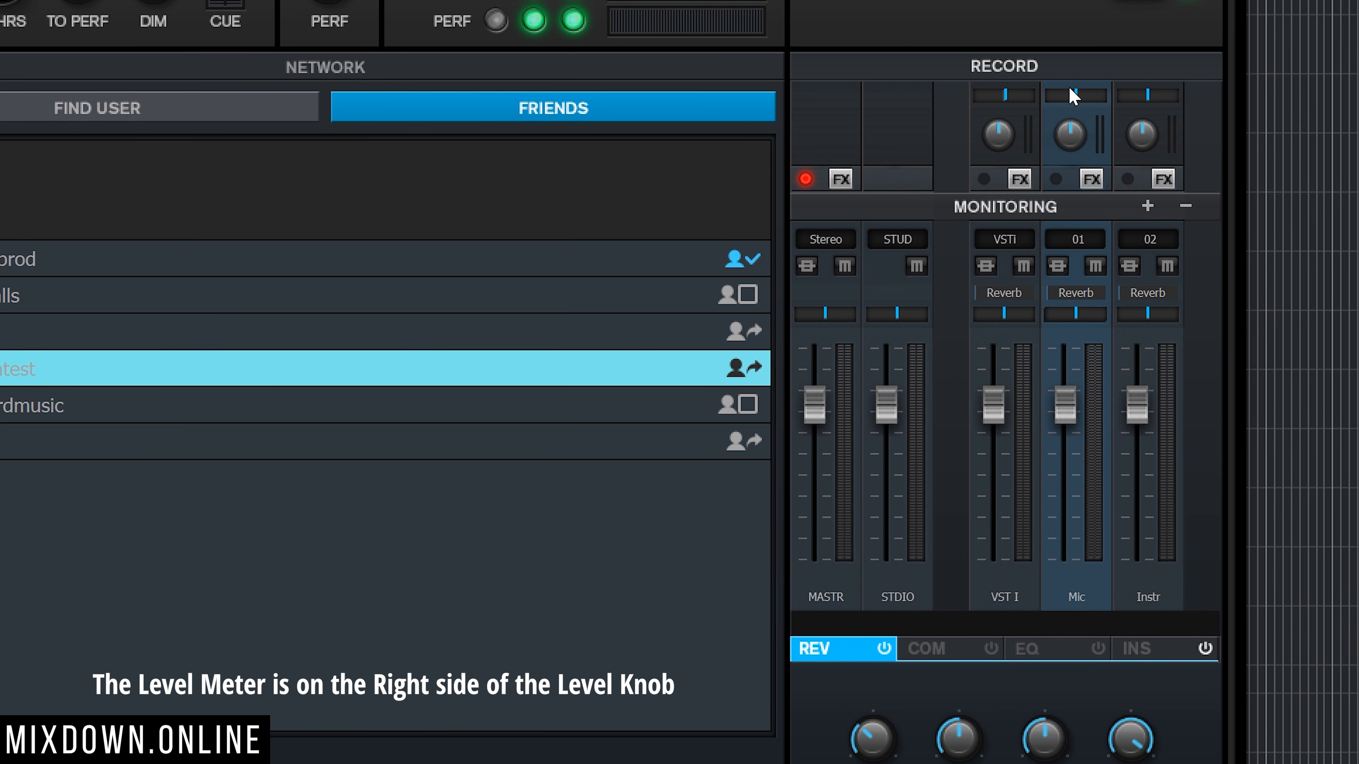
{"action": "left_click_drag", "start_coordinate": [1062, 100], "coordinate": [1037, 117]}
{"action": "left_click", "coordinate": [1072, 96], "text": "ctrl"}
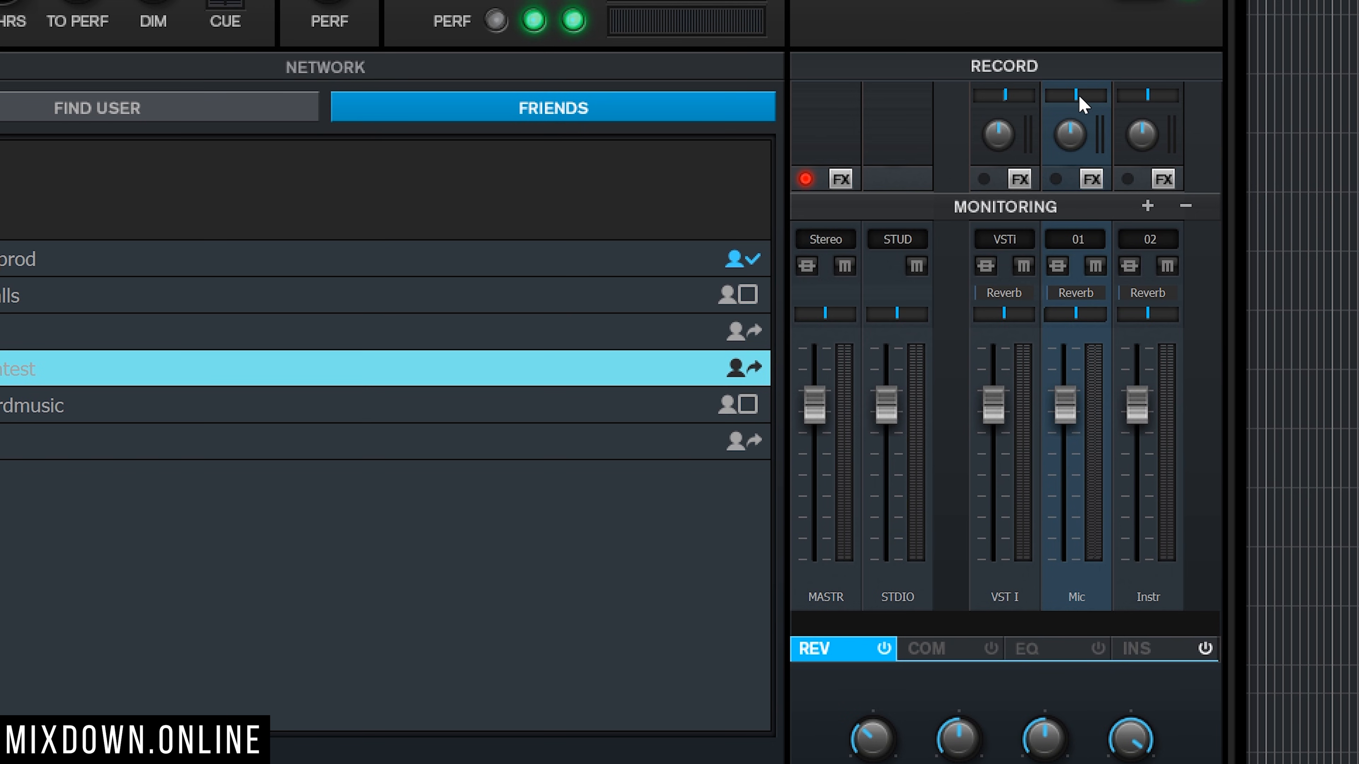
Step: Try panning the Mic record signal hard left and Instr hard right with inputs 01 and 02, and recentre both pans
{"action": "left_click_drag", "start_coordinate": [1081, 106], "coordinate": [1025, 104]}
{"action": "left_click_drag", "start_coordinate": [1148, 95], "coordinate": [1179, 106]}
{"action": "left_click", "coordinate": [1080, 239]}
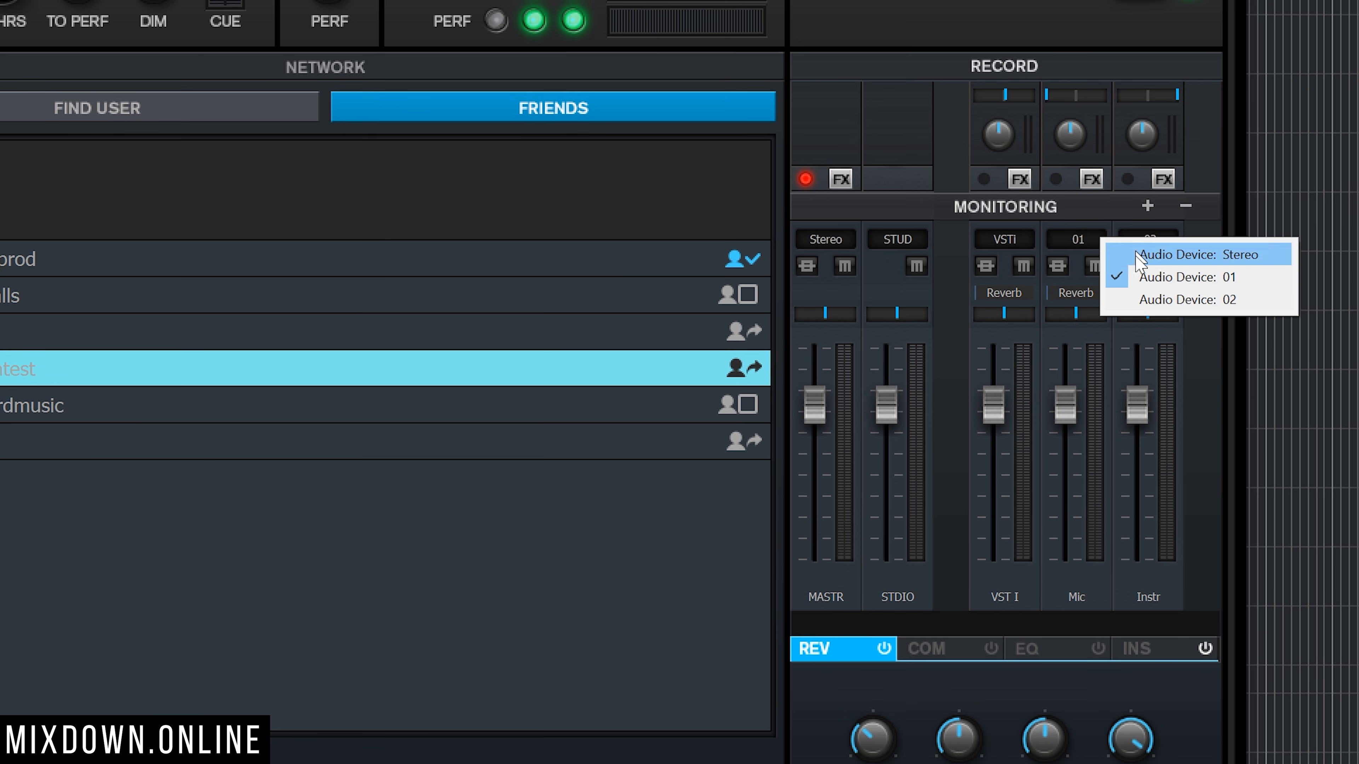
{"action": "left_click", "coordinate": [1143, 276]}
{"action": "left_click", "coordinate": [1149, 240]}
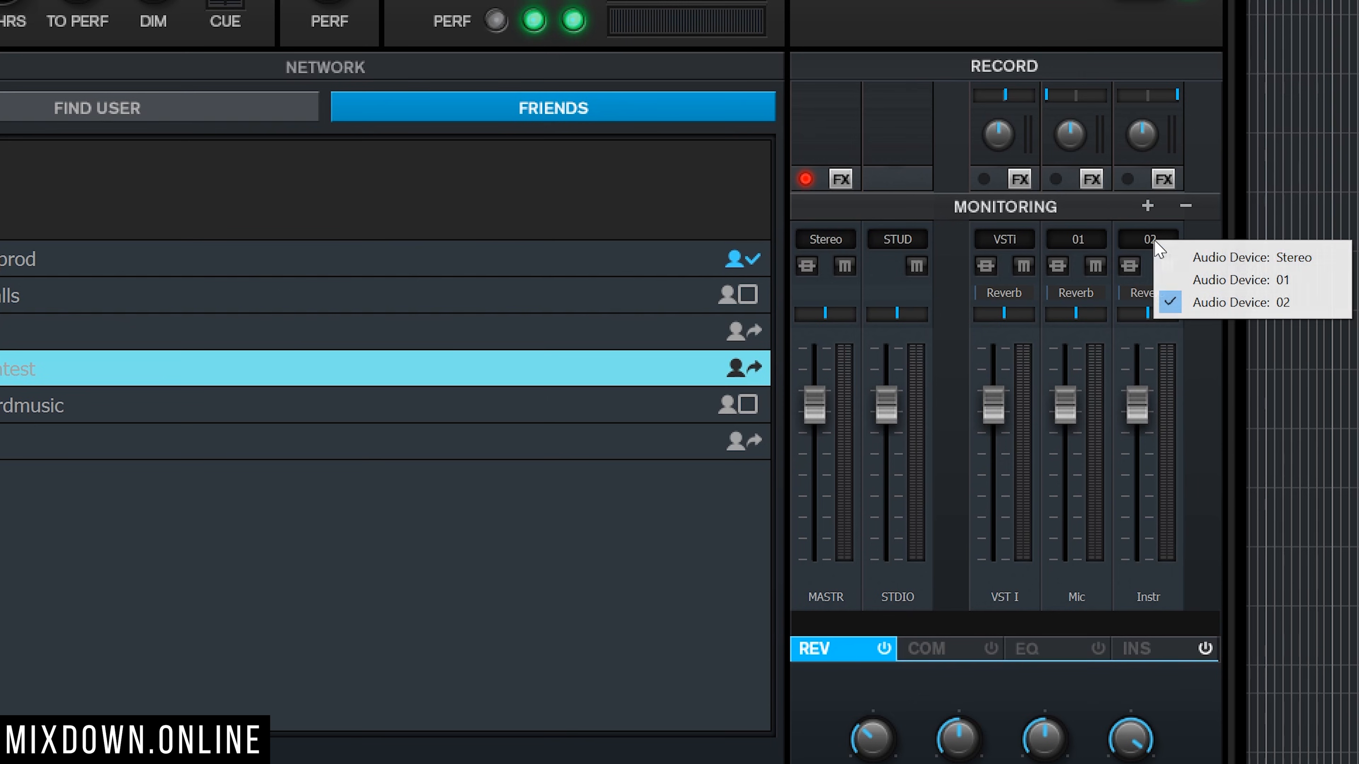
{"action": "left_click", "coordinate": [1174, 300]}
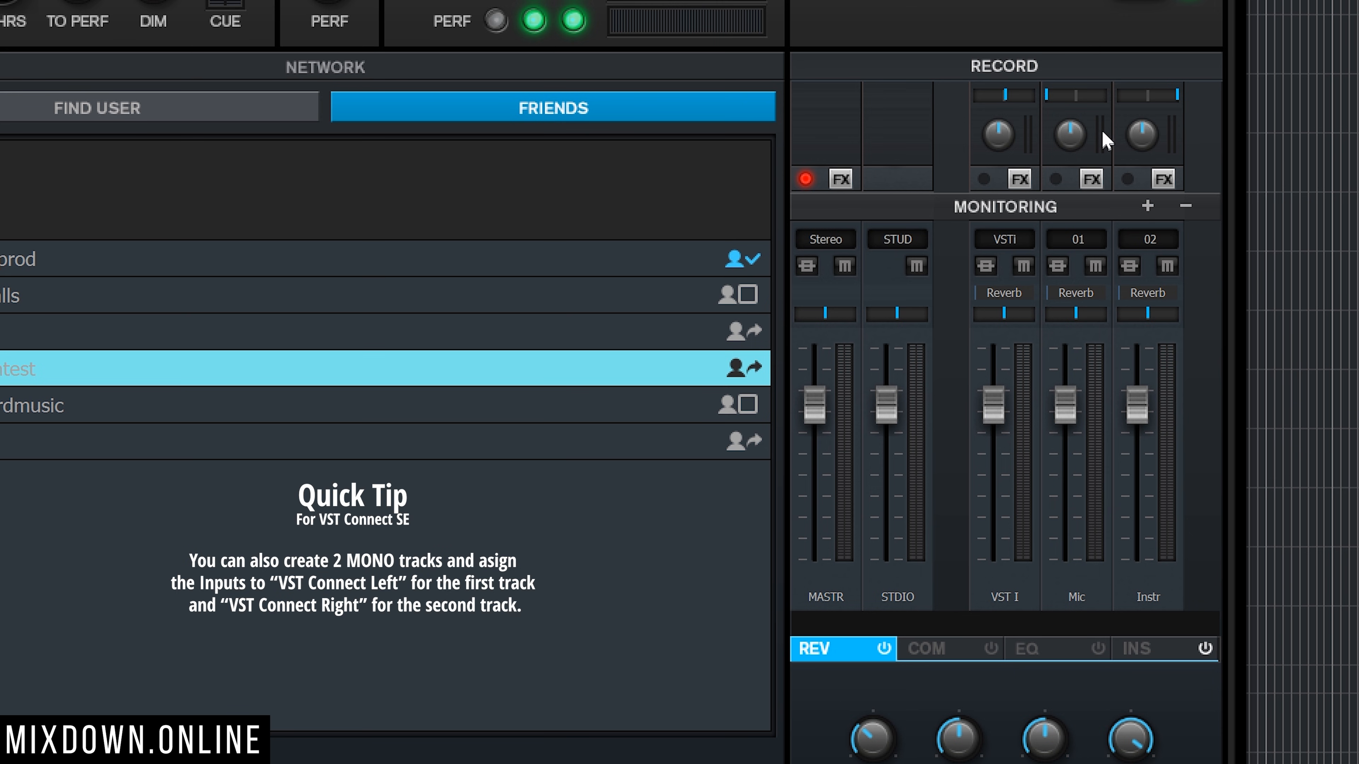
{"action": "left_click", "coordinate": [1083, 95]}
{"action": "left_click", "coordinate": [1144, 98]}
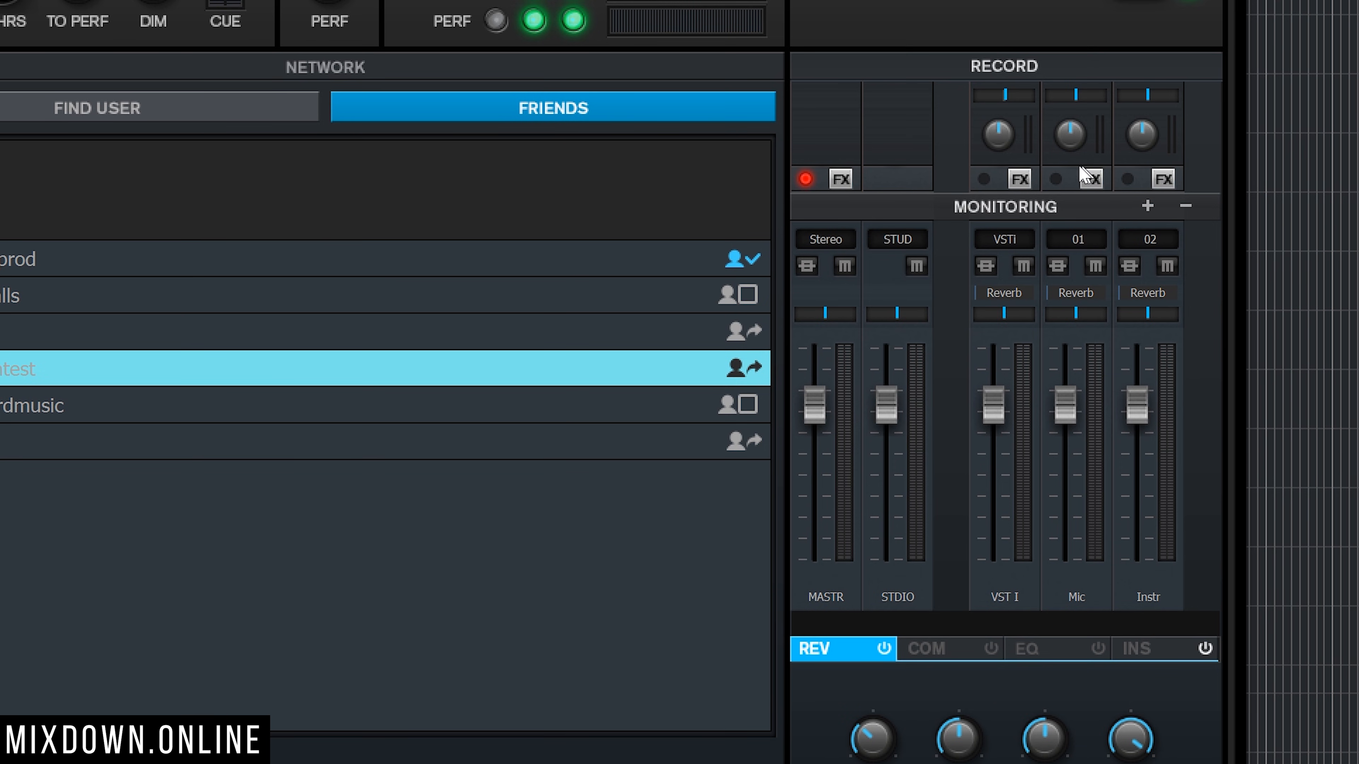
Step: Record-enable the VST I, Mic and Instr channels
{"action": "left_click", "coordinate": [1131, 180]}
{"action": "left_click", "coordinate": [1128, 180]}
{"action": "left_click", "coordinate": [1055, 179]}
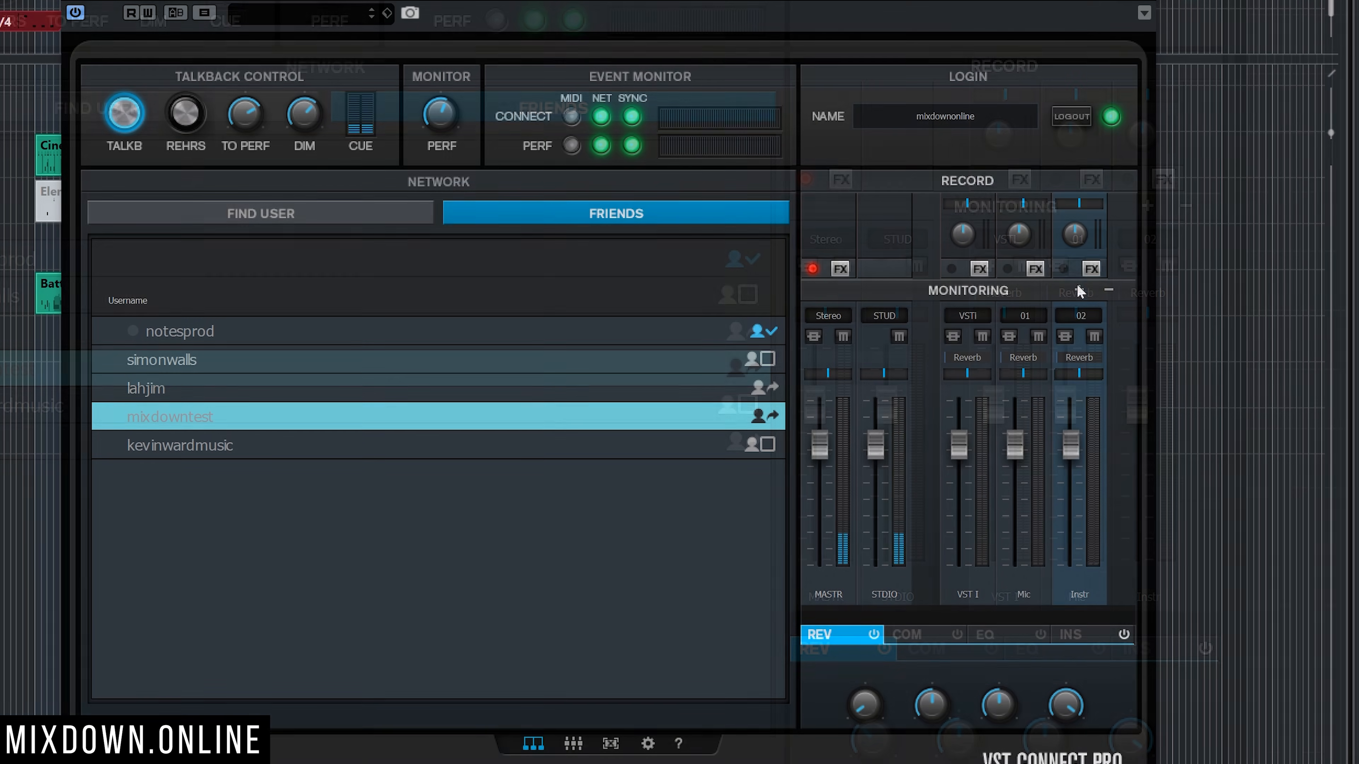
{"action": "left_click", "coordinate": [1127, 180]}
{"action": "left_click", "coordinate": [1008, 269]}
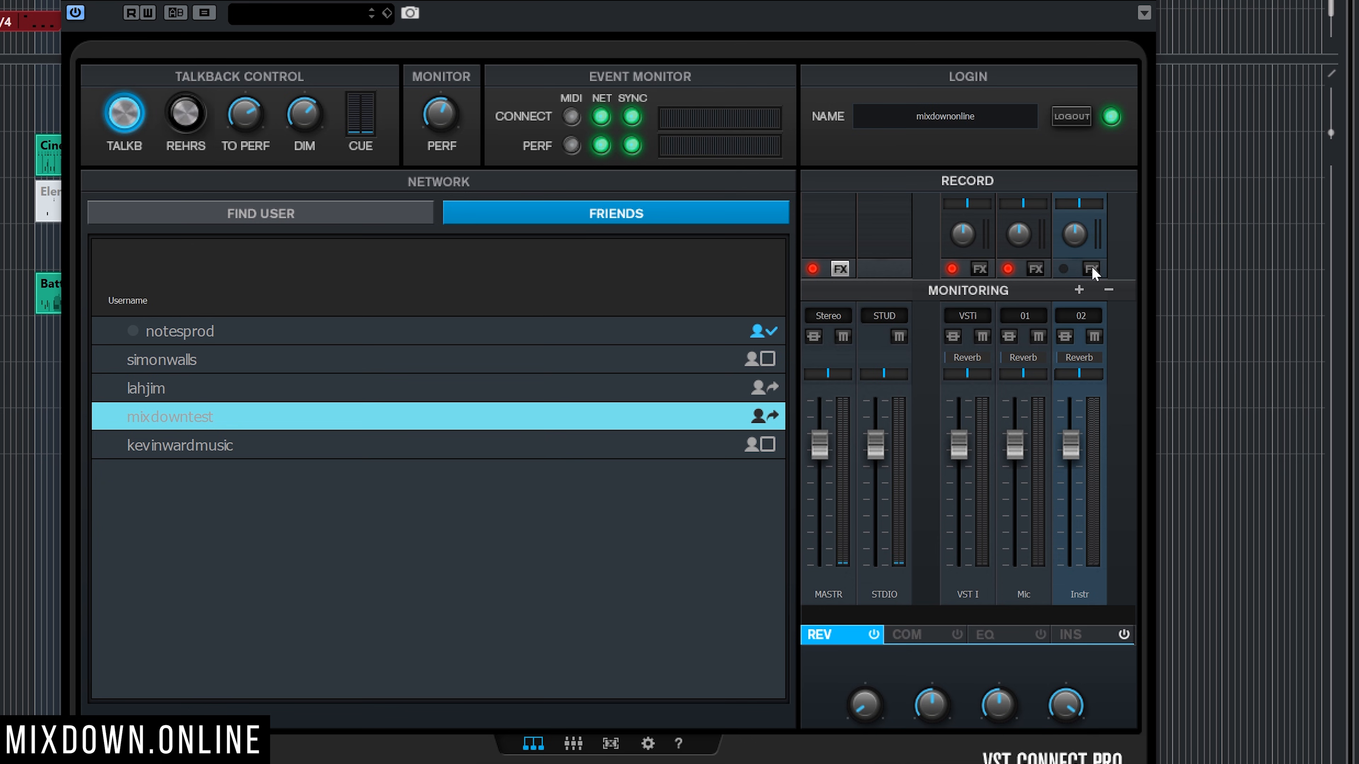
{"action": "left_click", "coordinate": [1063, 269]}
Step: Try the VST I channel's reverb send at full and bring it back down to zero
{"action": "left_click", "coordinate": [977, 390]}
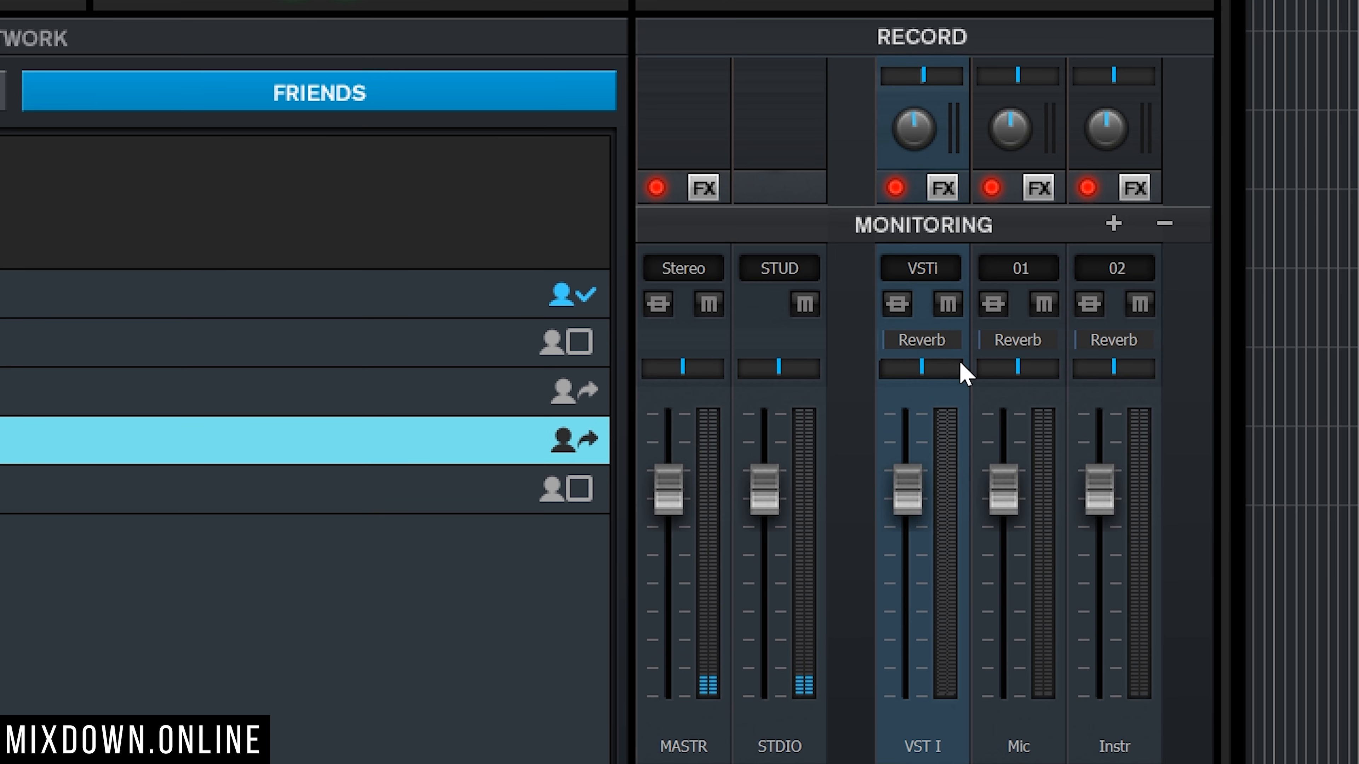
{"action": "left_click", "coordinate": [920, 341]}
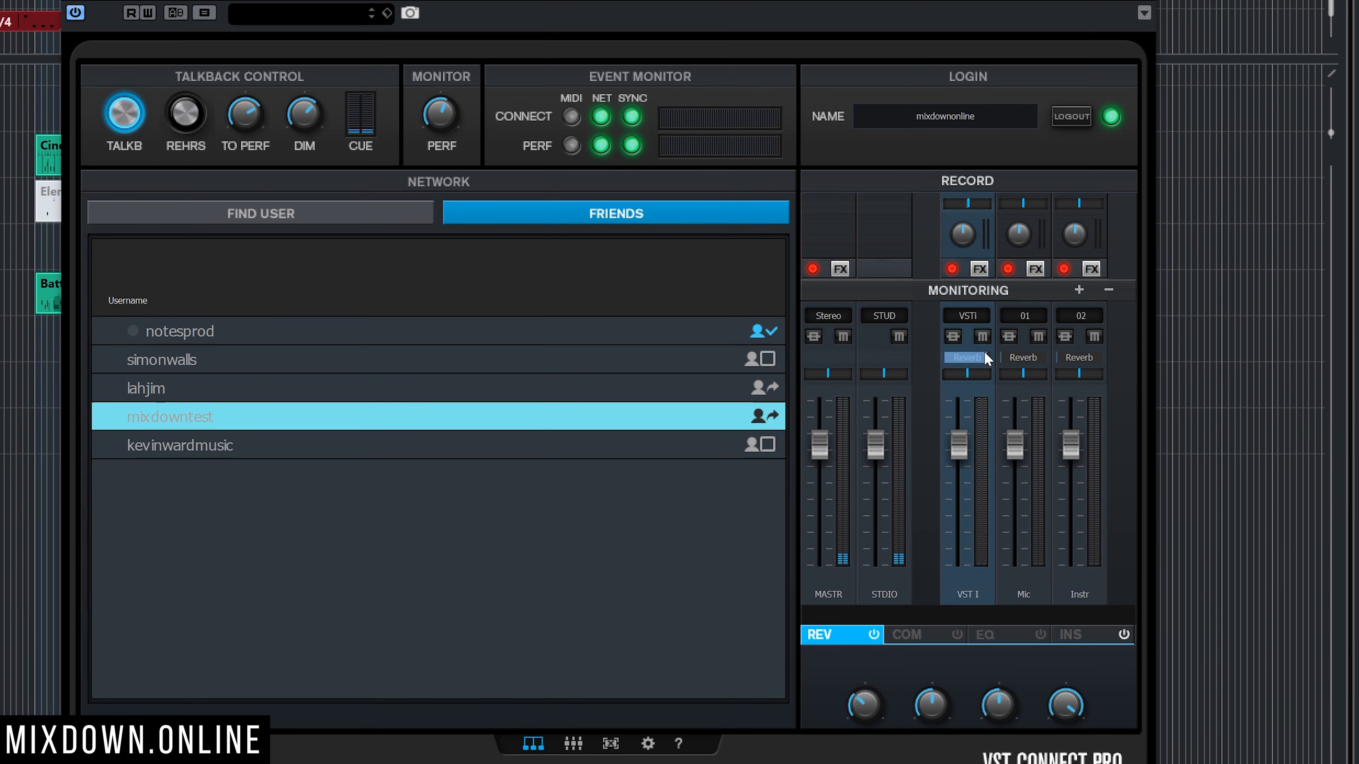
{"action": "left_click_drag", "start_coordinate": [984, 351], "coordinate": [937, 355]}
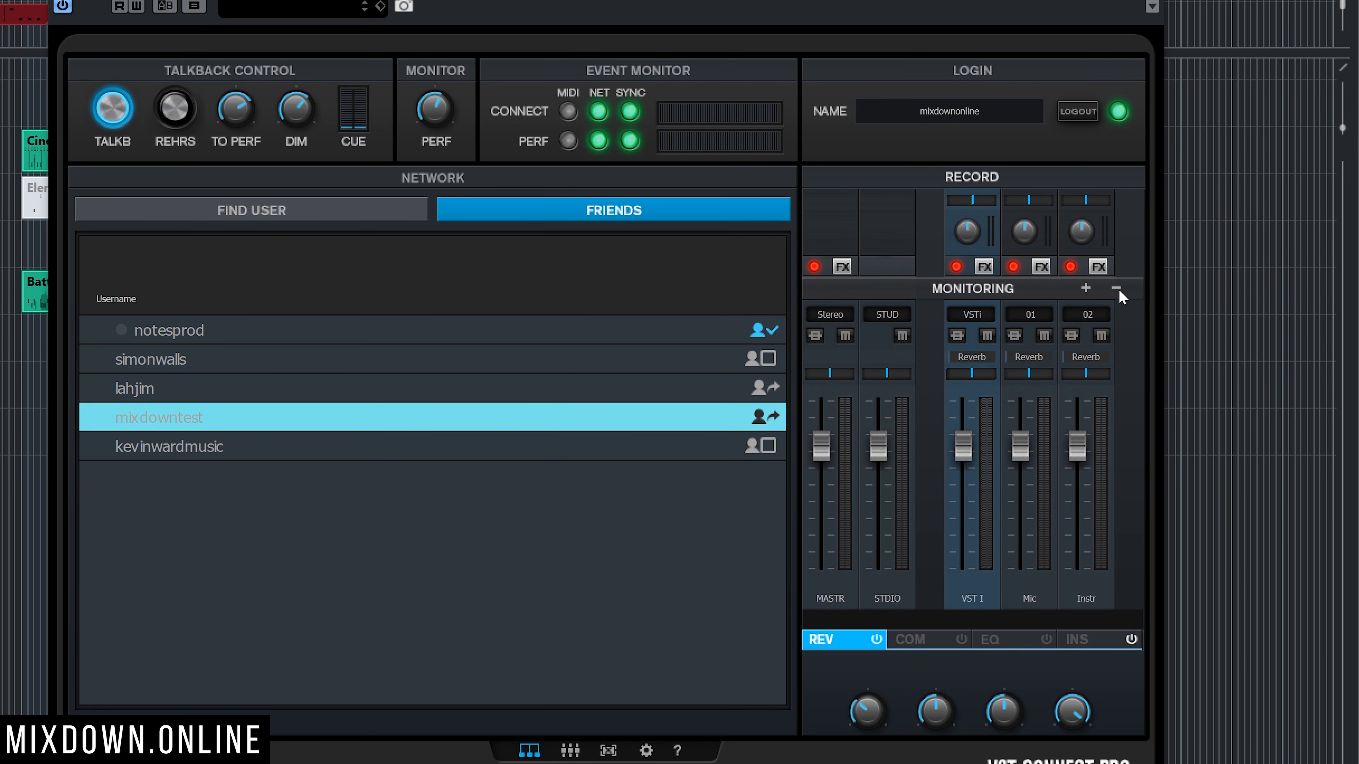
Step: Add another stereo audio channel to the monitoring mixer and look through its compressor, EQ, insert and reverb settings
{"action": "left_click", "coordinate": [1085, 288]}
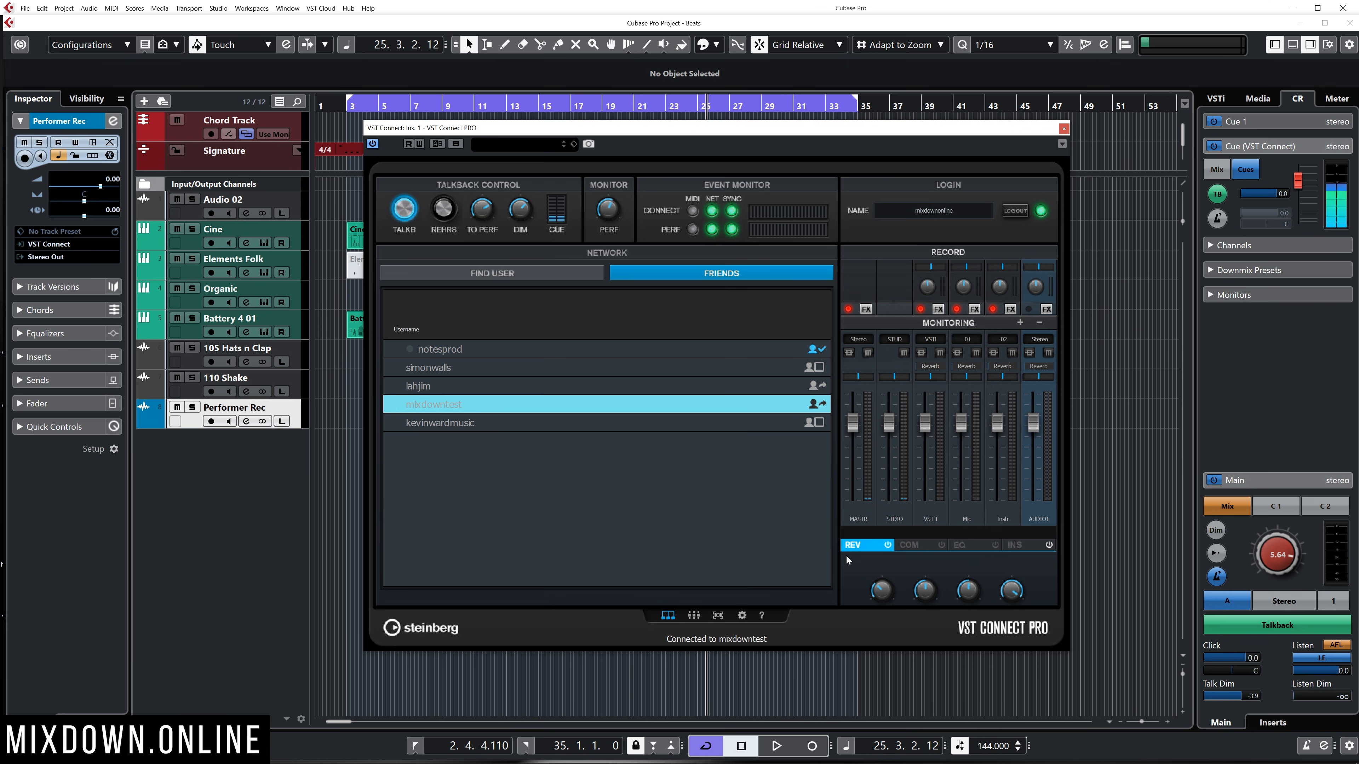
{"action": "left_click", "coordinate": [912, 547]}
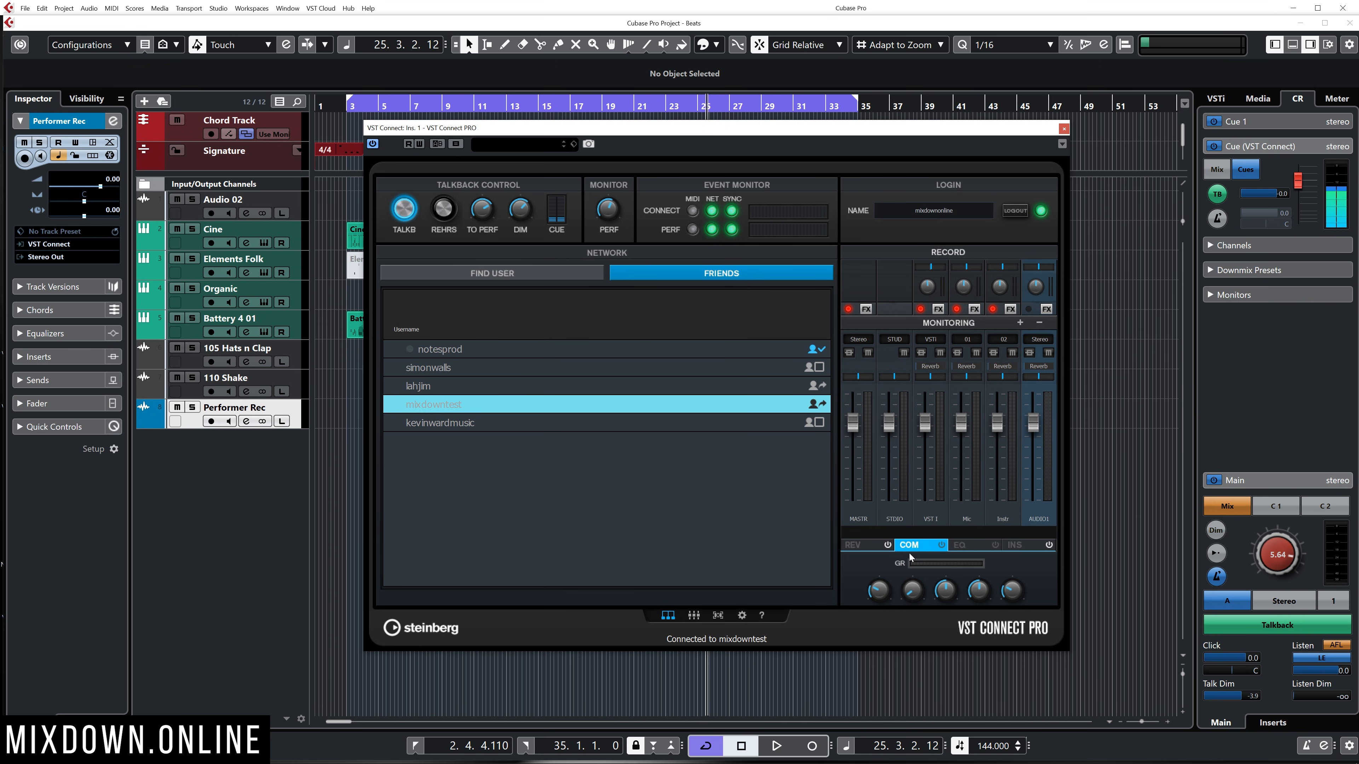
{"action": "left_click", "coordinate": [963, 547]}
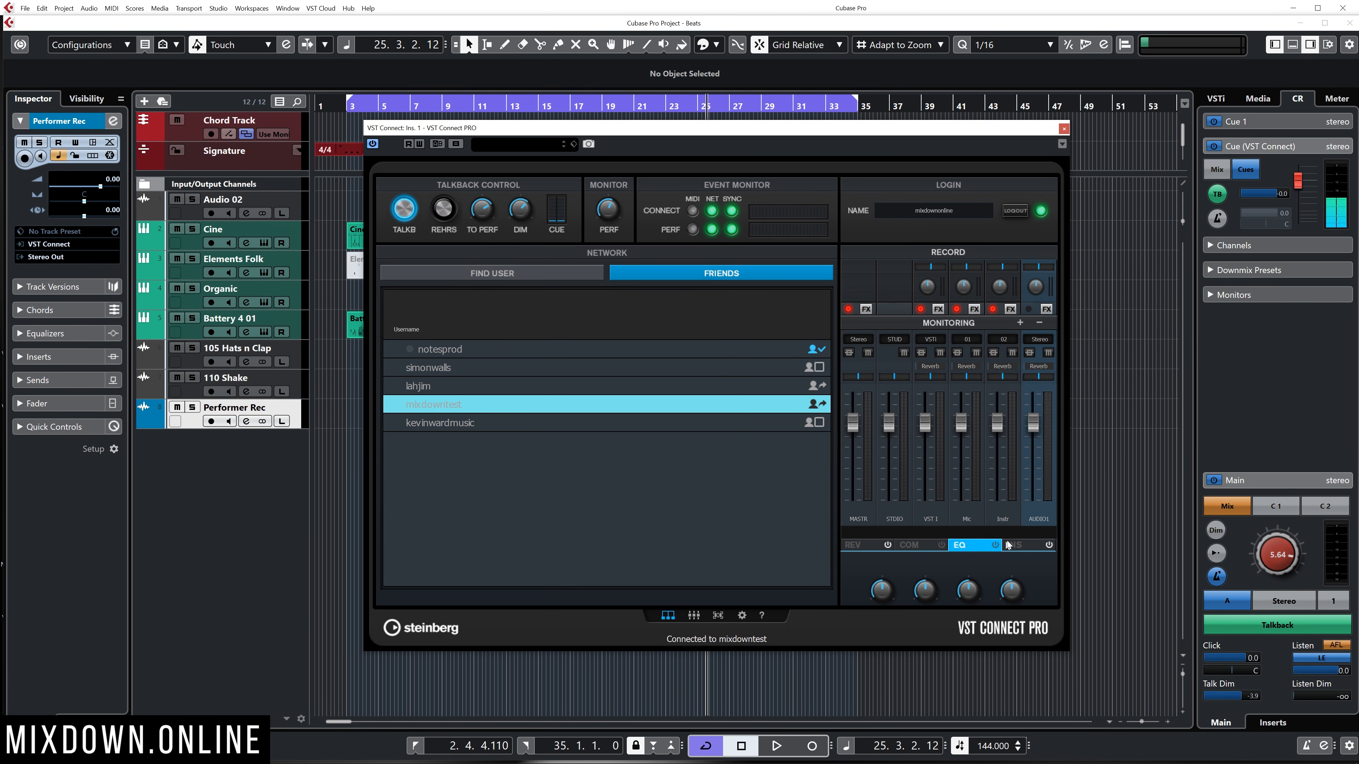
{"action": "left_click", "coordinate": [1020, 544]}
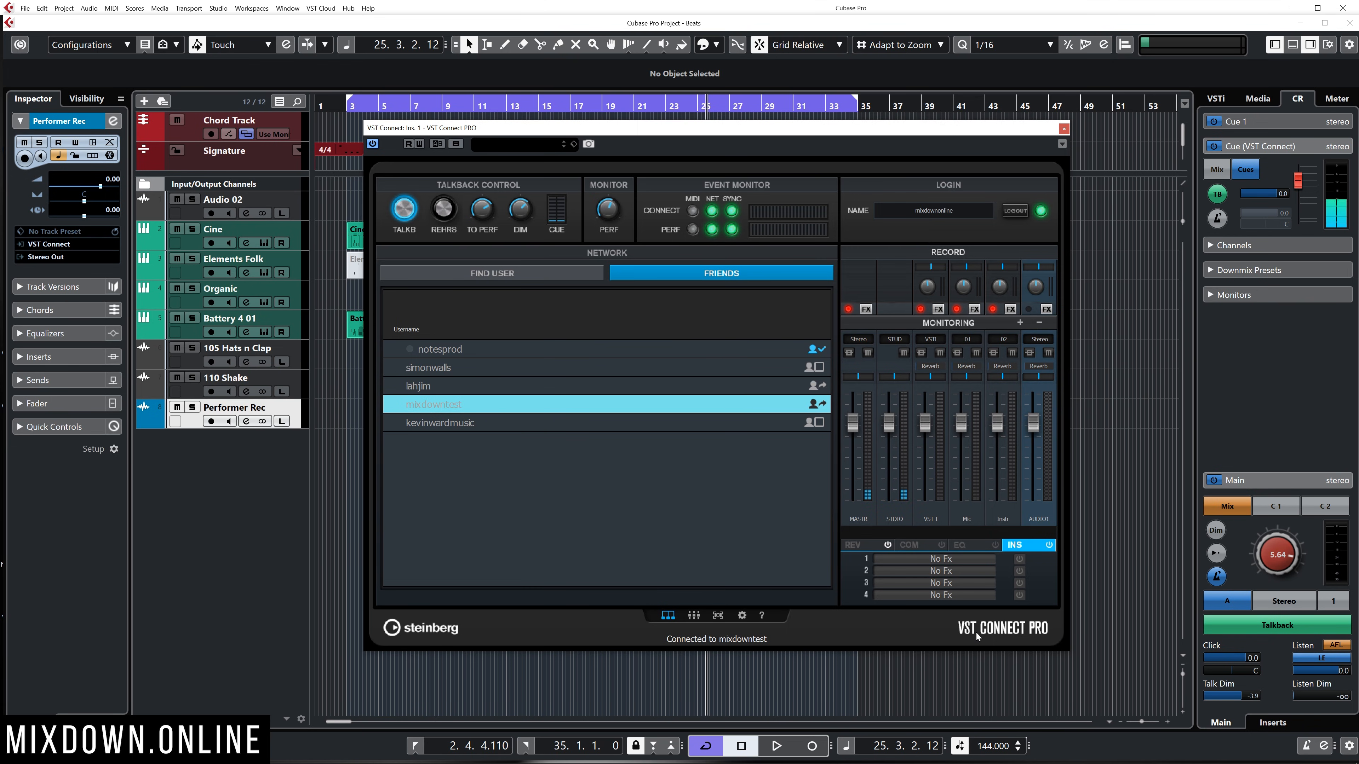
{"action": "left_click", "coordinate": [853, 545]}
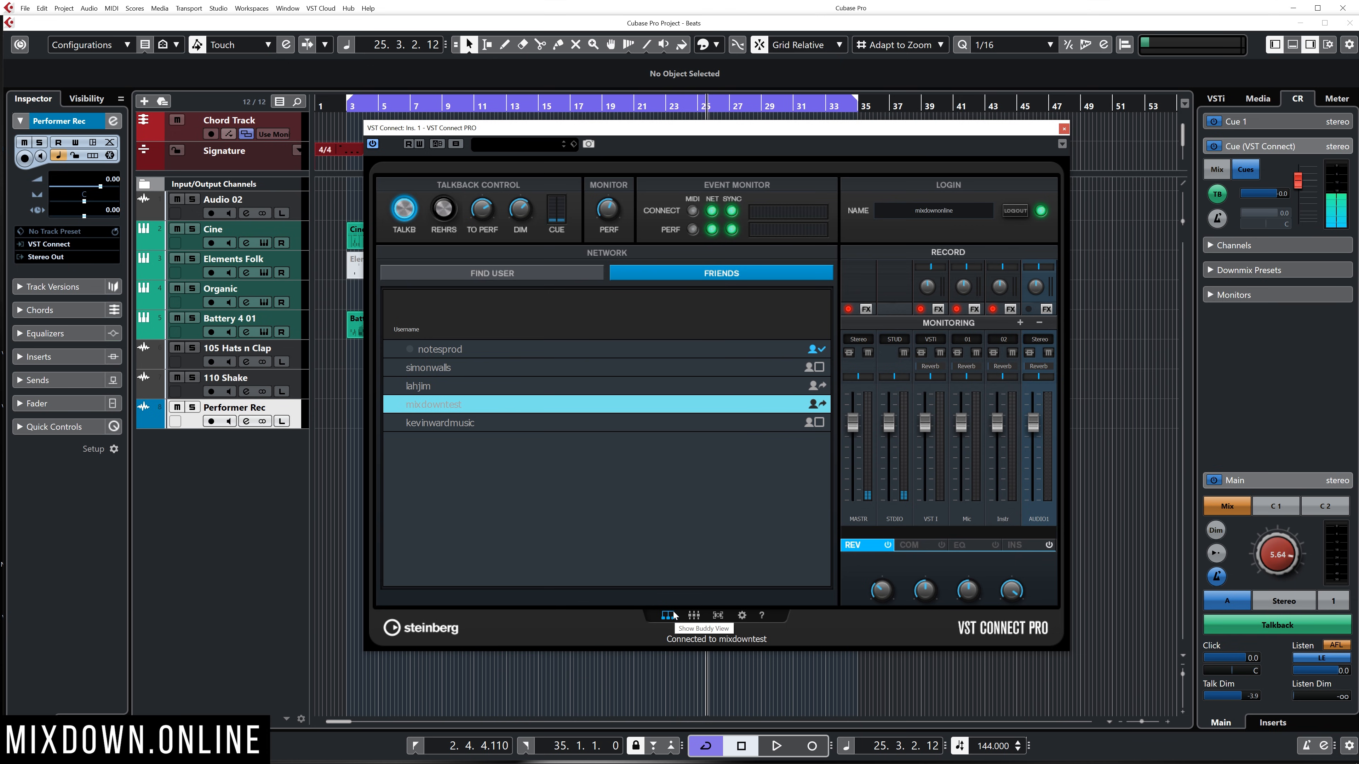
Step: View the full mixer layout and the performer's video feed in its separate window, and close that window
{"action": "left_click", "coordinate": [693, 616]}
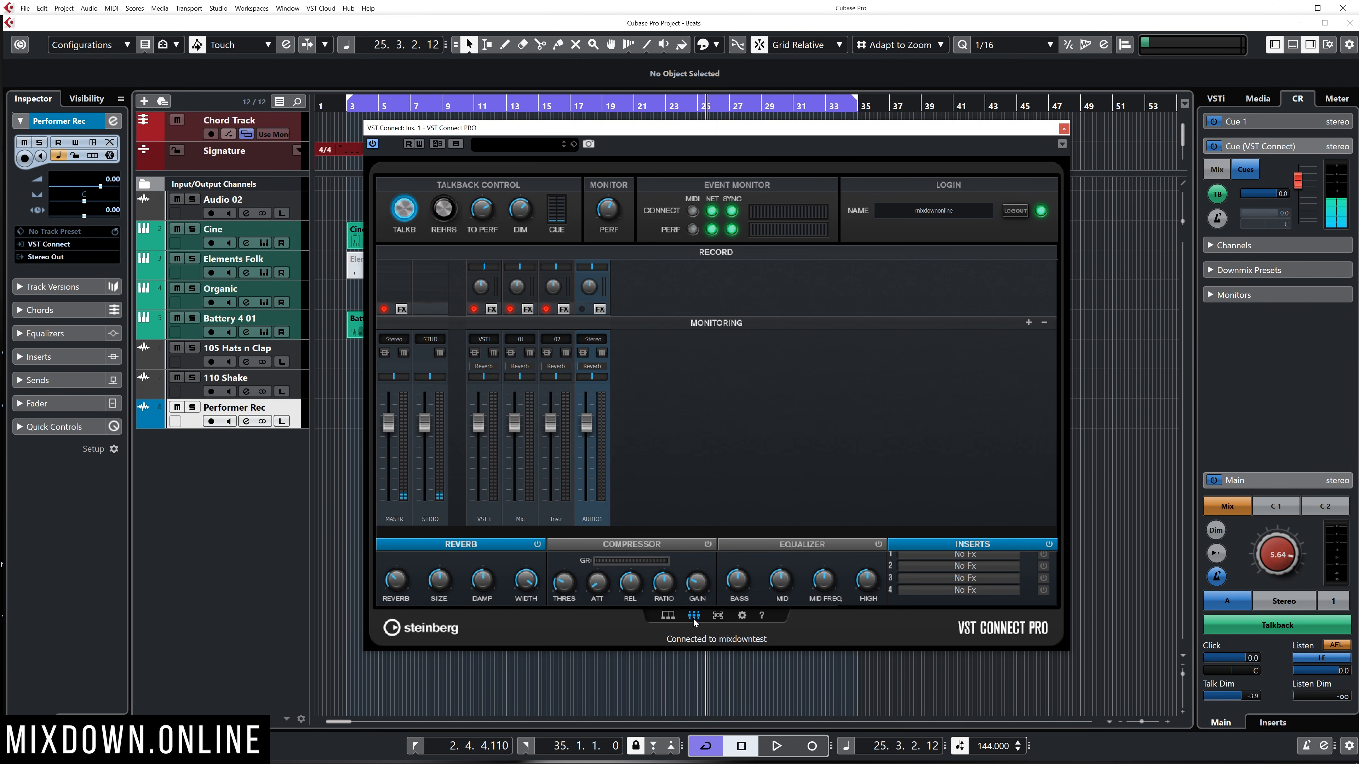
{"action": "left_click", "coordinate": [718, 616]}
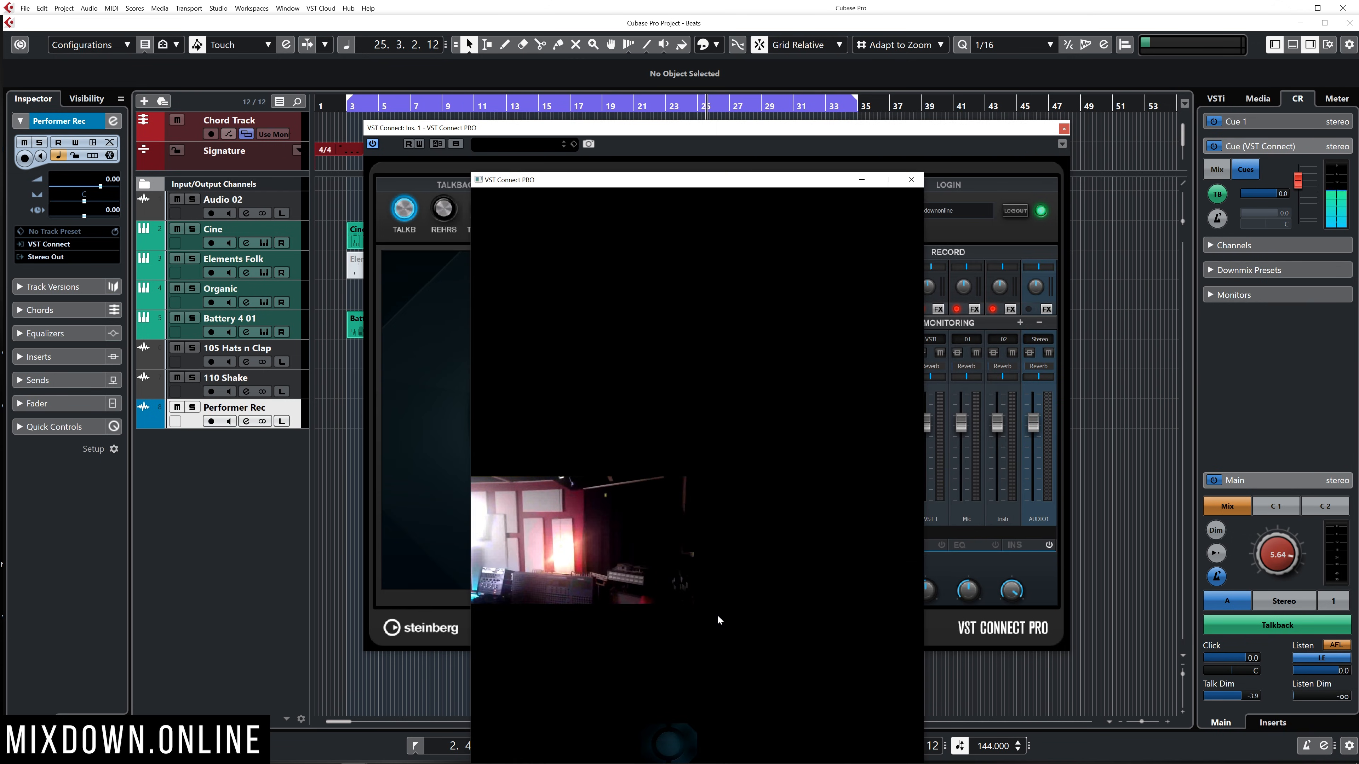
{"action": "left_click", "coordinate": [911, 180]}
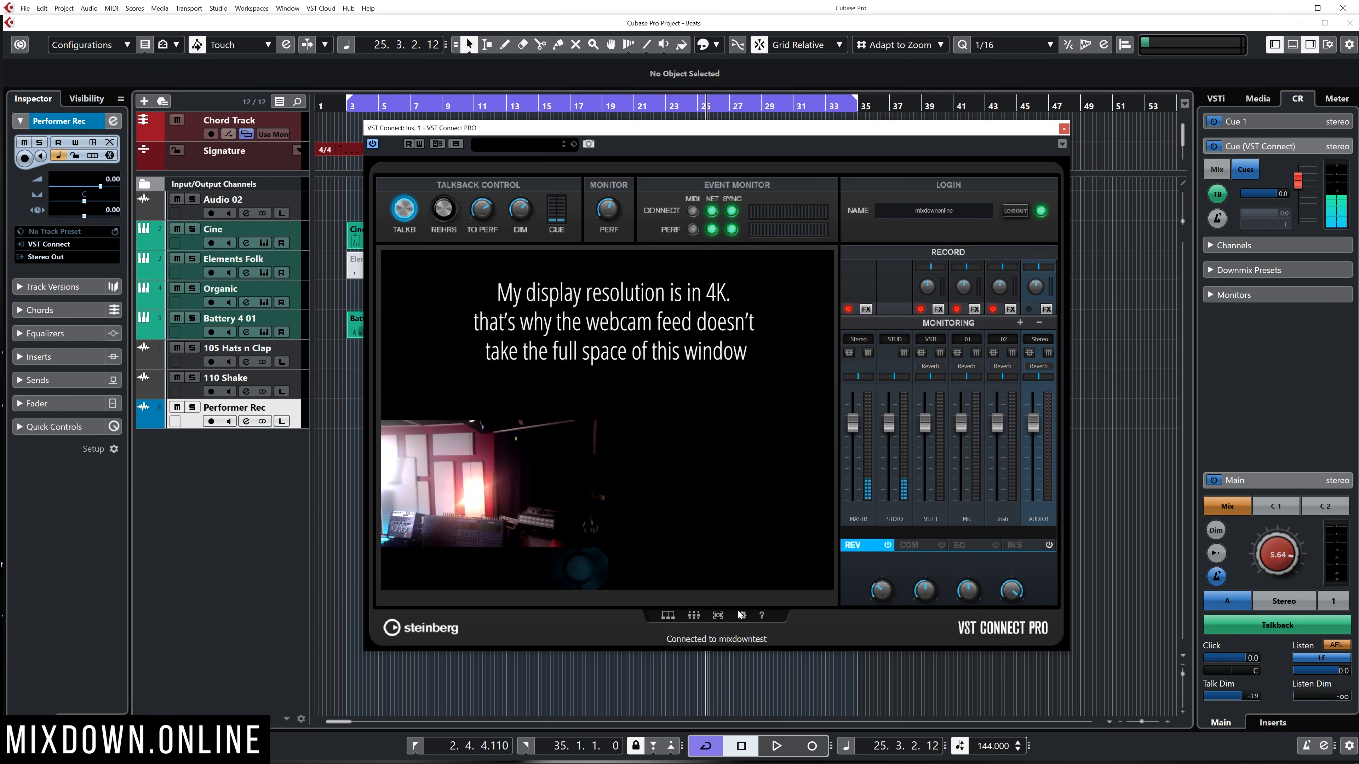
Step: Detach the video feed again, move its window over the track list, and close it
{"action": "left_click", "coordinate": [722, 617]}
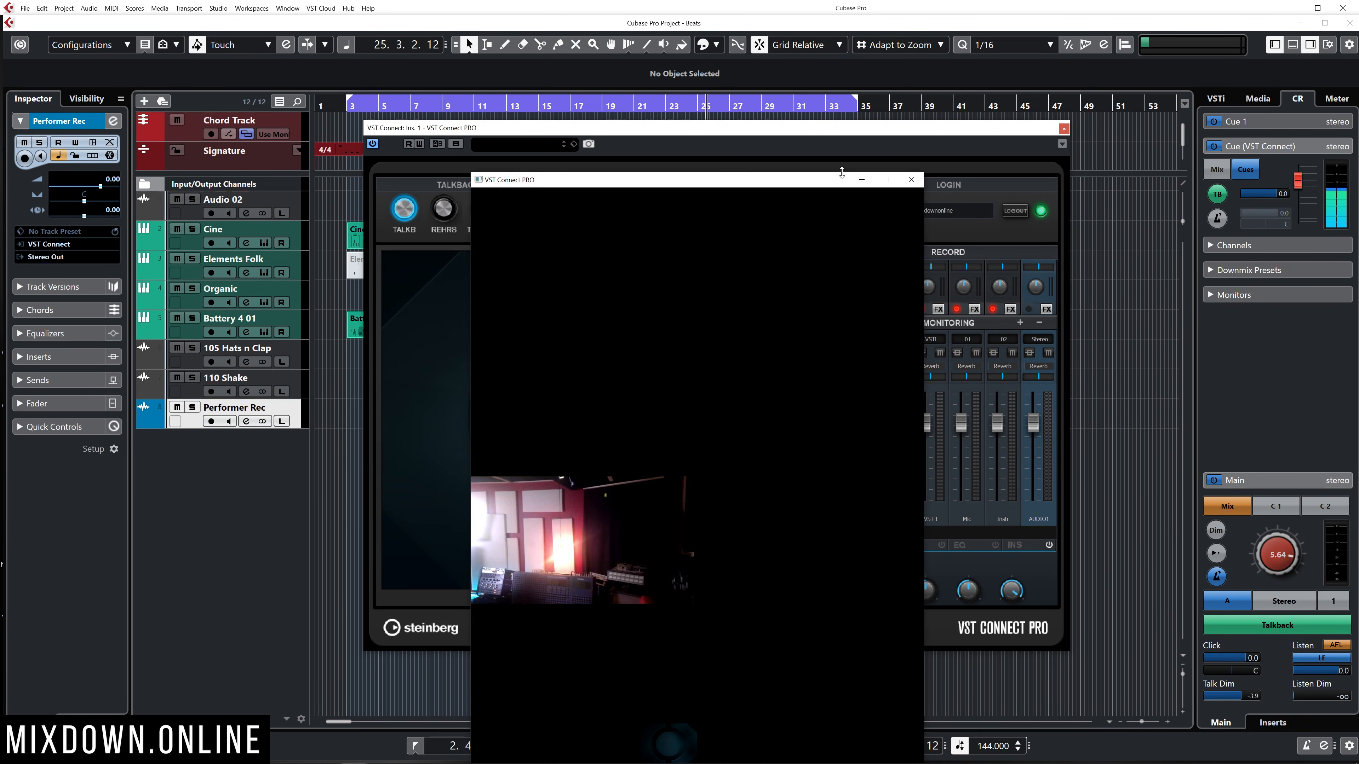
{"action": "left_click_drag", "start_coordinate": [835, 182], "coordinate": [224, 353]}
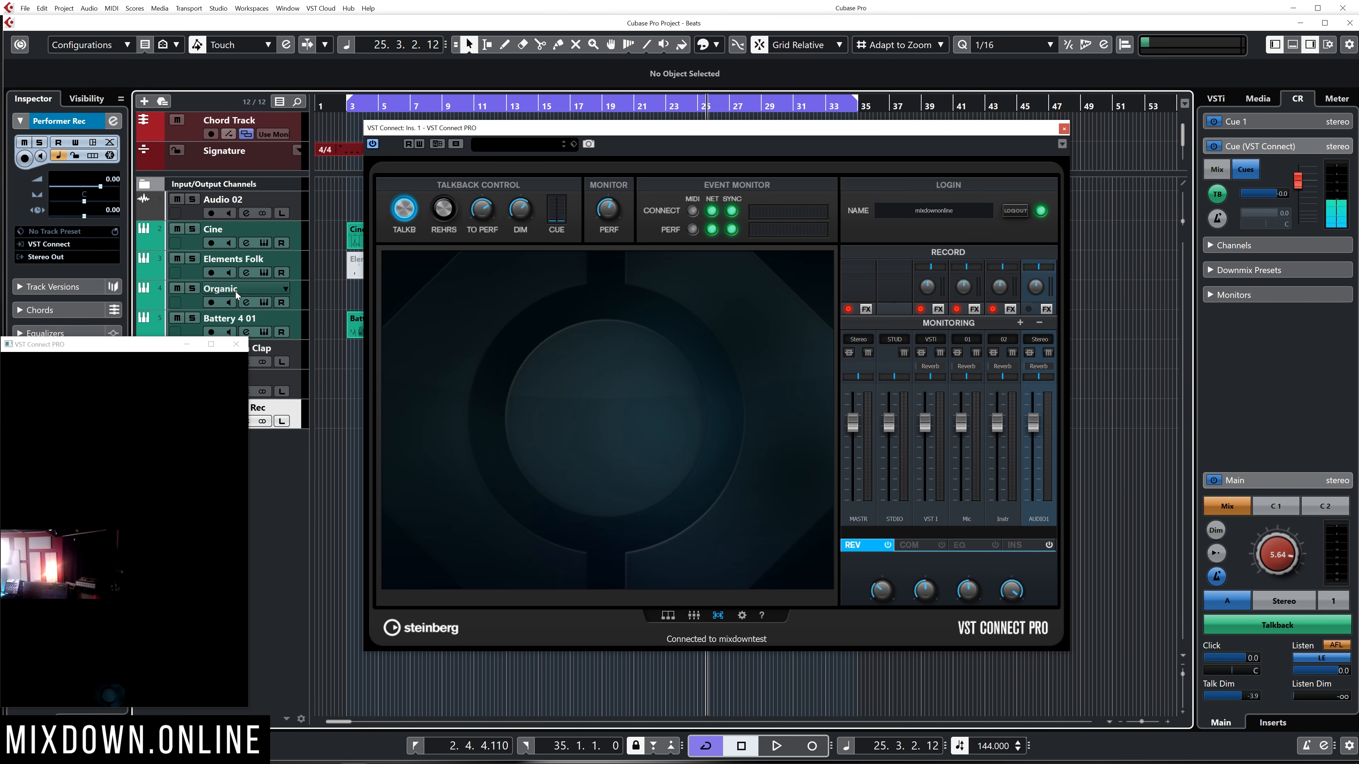
{"action": "left_click_drag", "start_coordinate": [137, 348], "coordinate": [186, 304]}
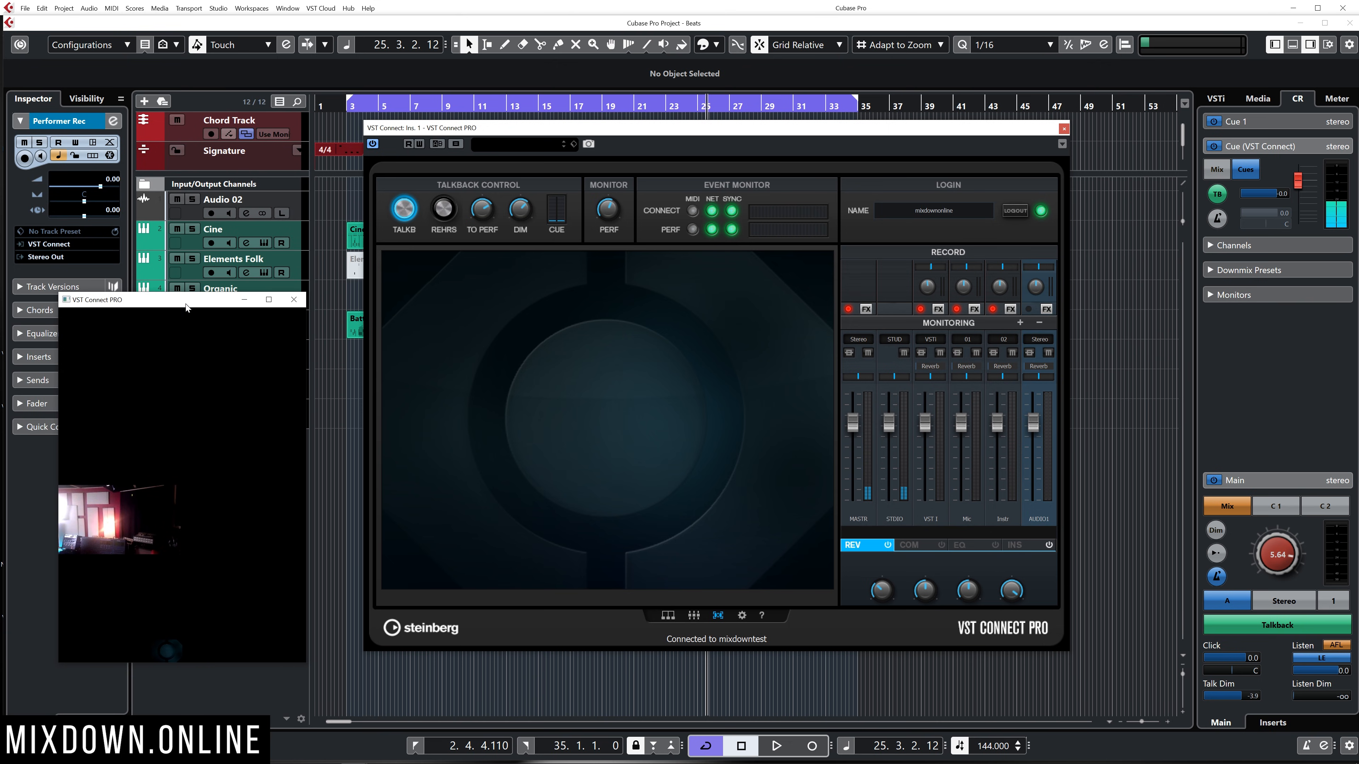
{"action": "left_click", "coordinate": [294, 299]}
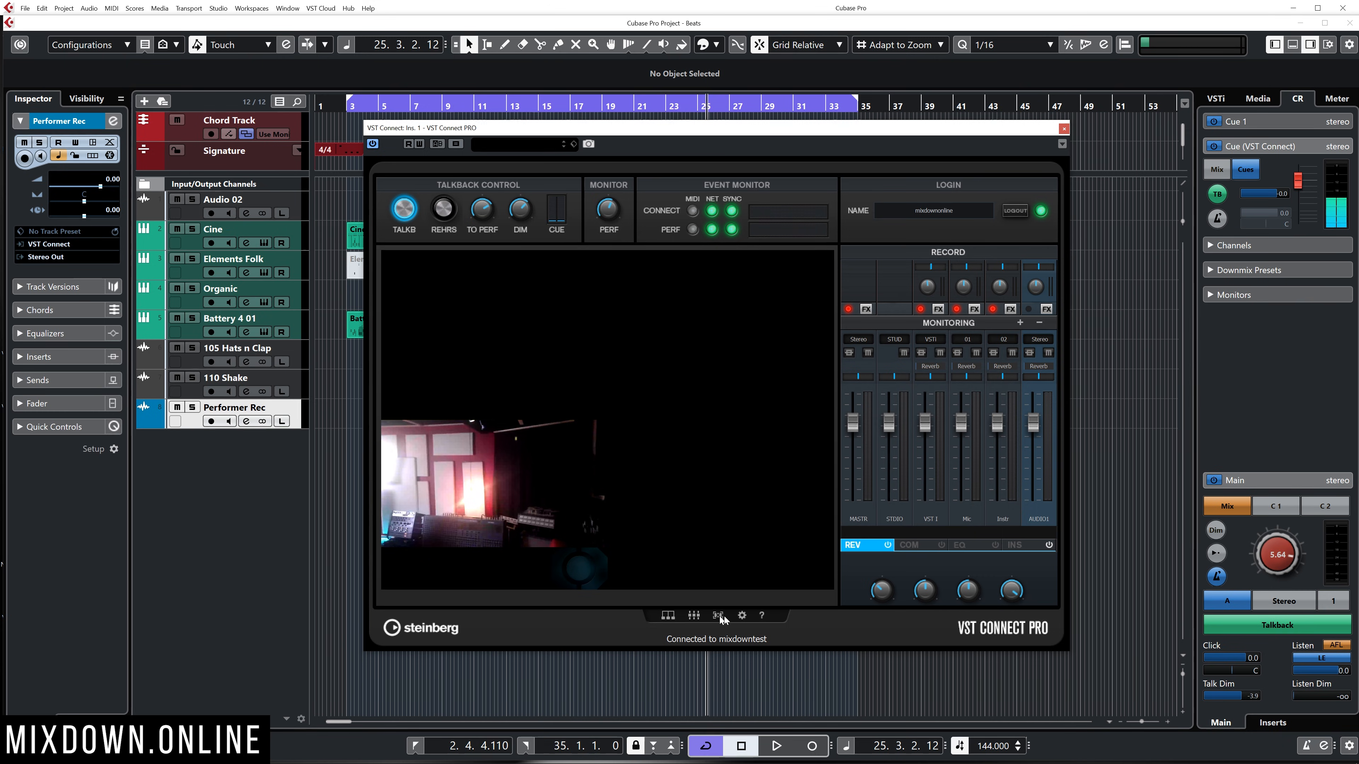
Step: Review the Audio Upstream and Chat Latency choices in the setup configuration, and choose 24 bits for HD Recording Bits
{"action": "left_click", "coordinate": [741, 616]}
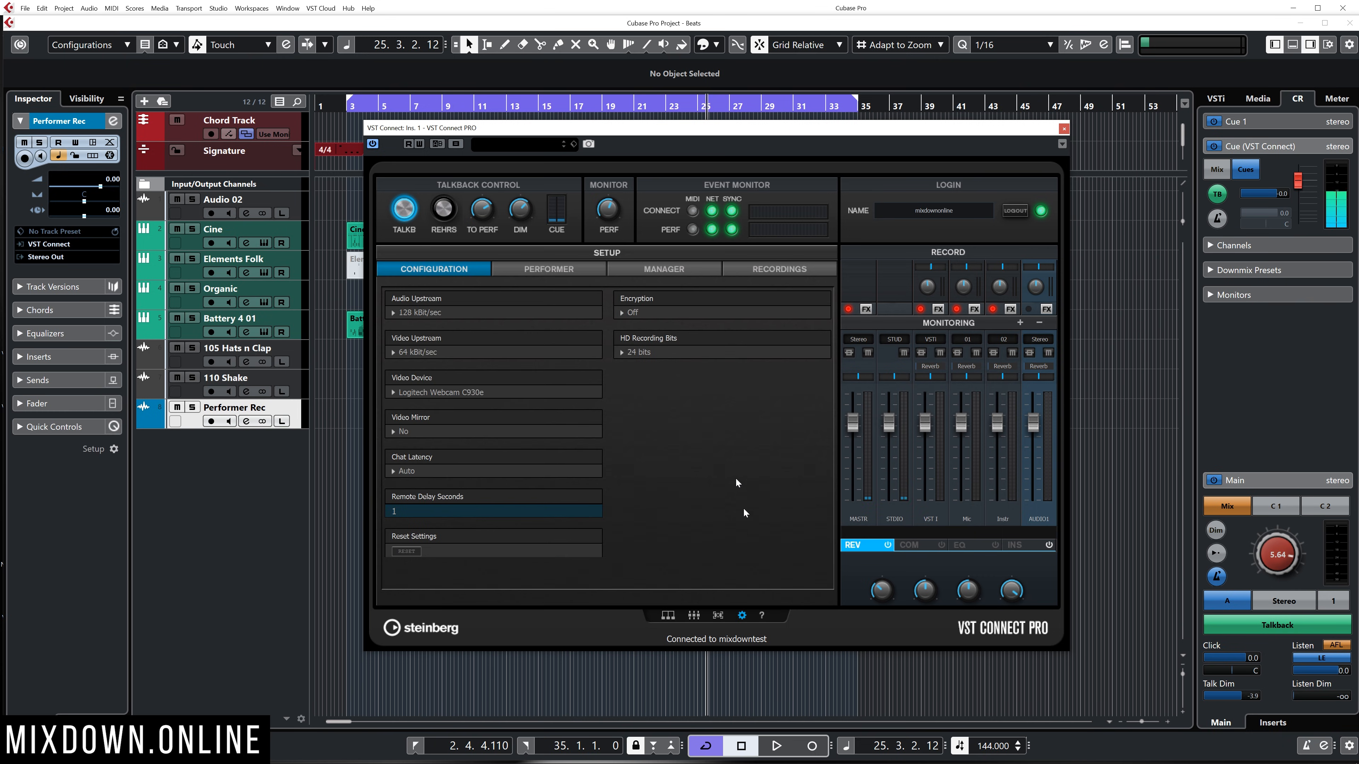
{"action": "left_click", "coordinate": [437, 318]}
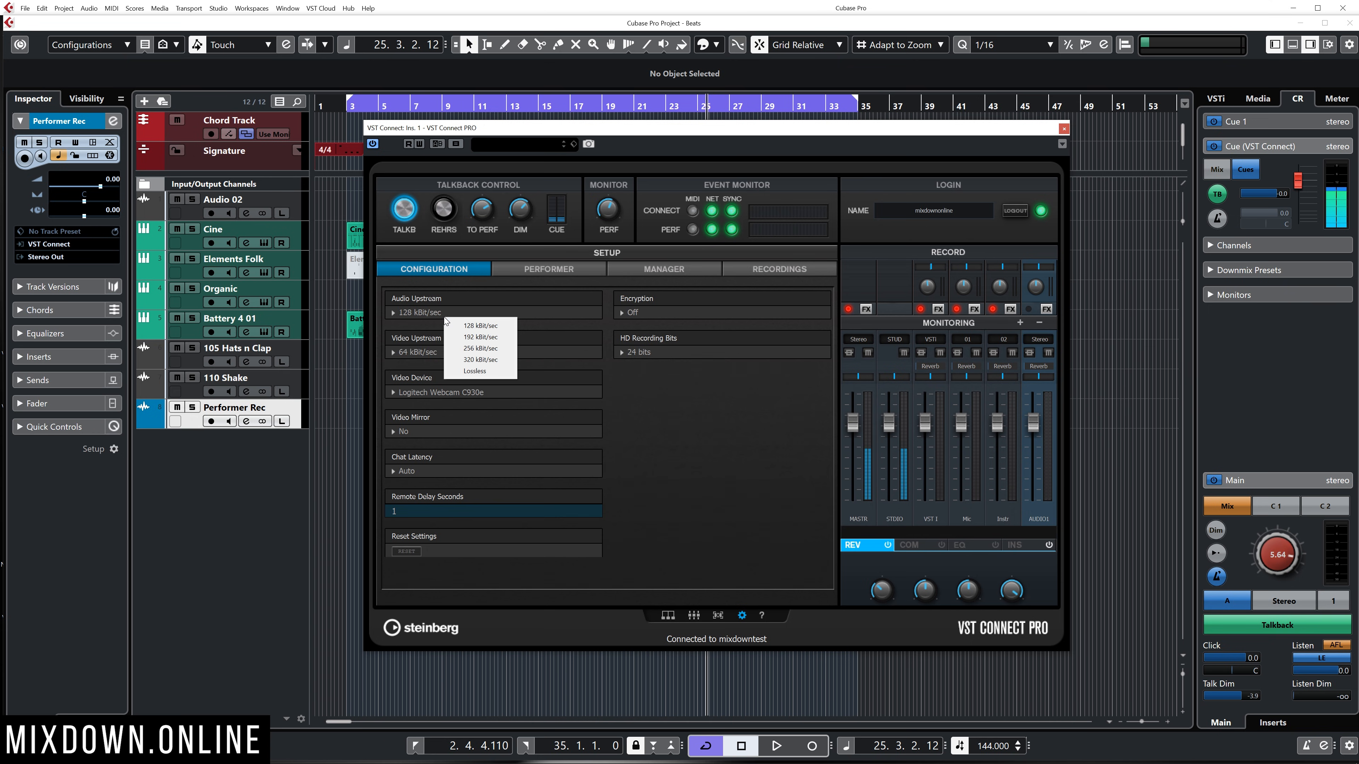
{"action": "left_click", "coordinate": [559, 339]}
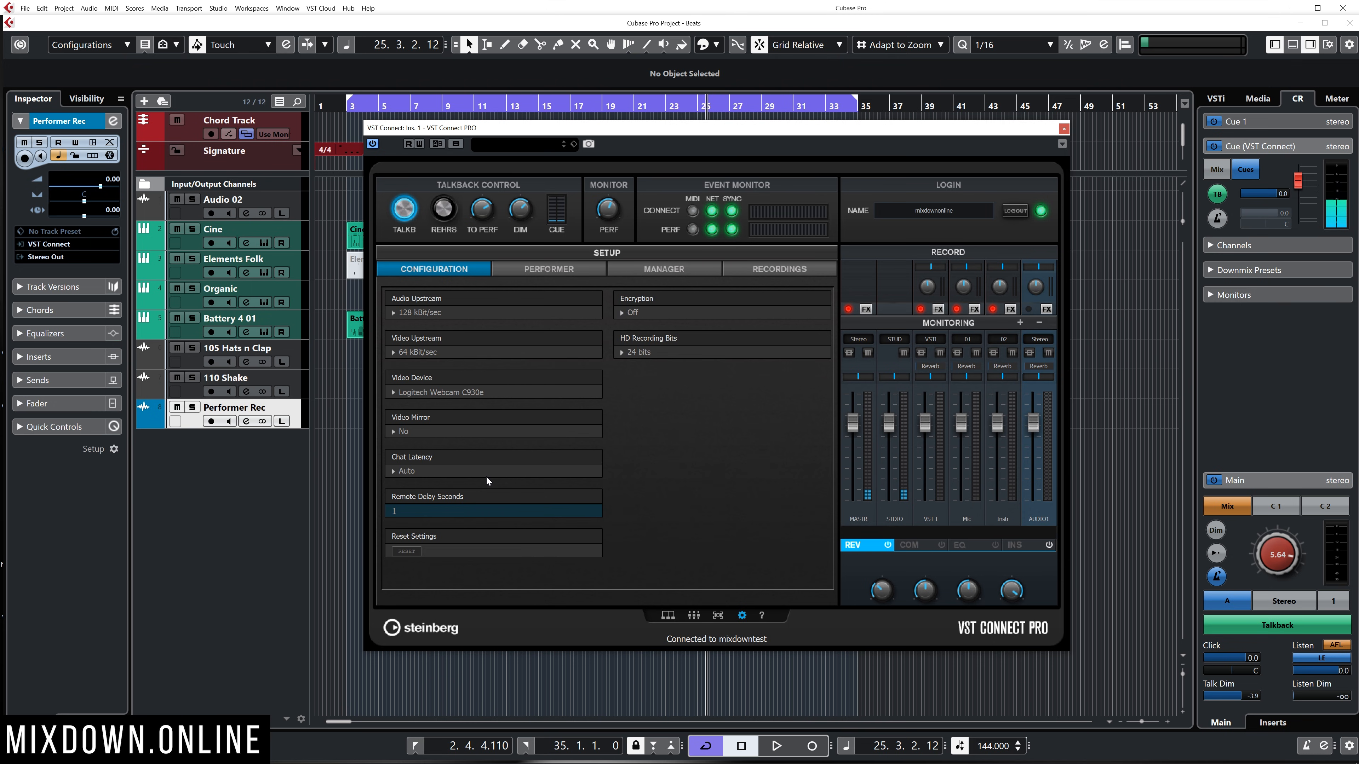
{"action": "left_click", "coordinate": [393, 471]}
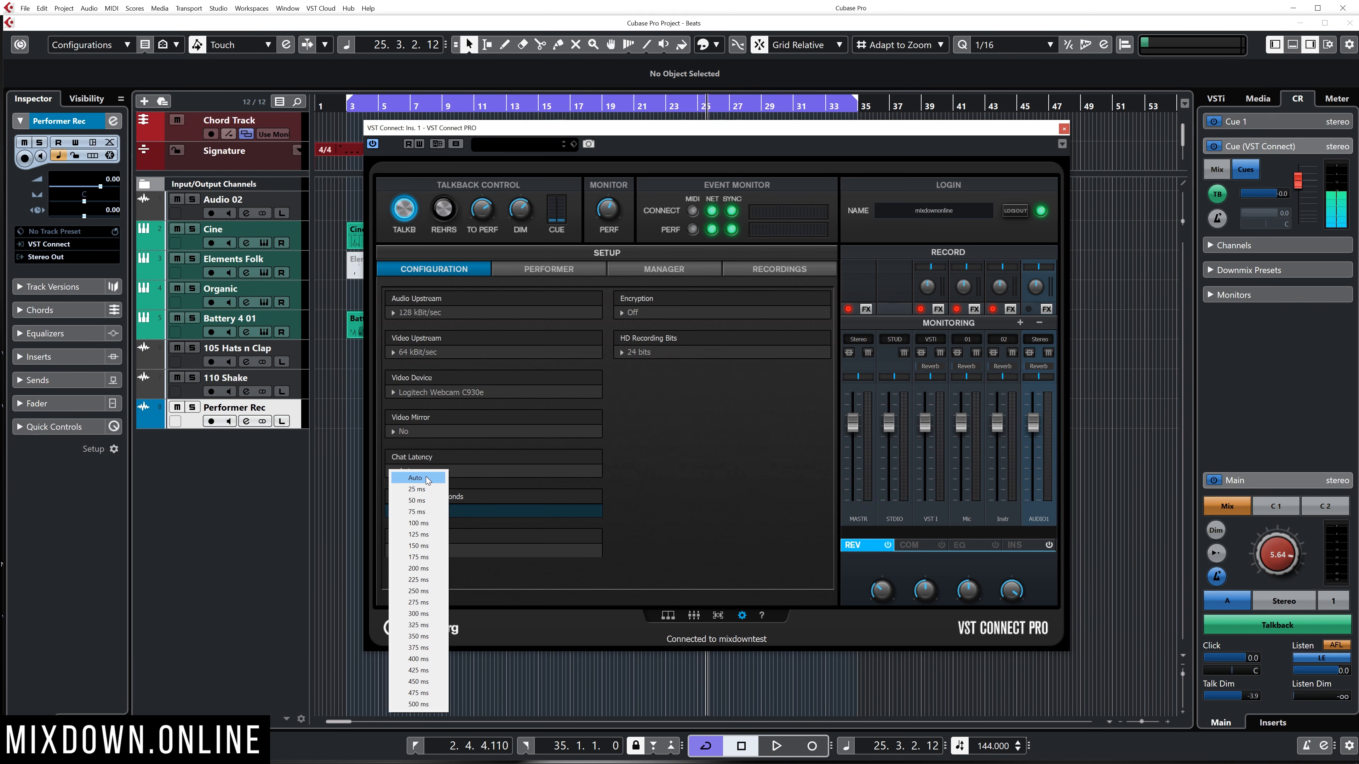
{"action": "left_click", "coordinate": [489, 450]}
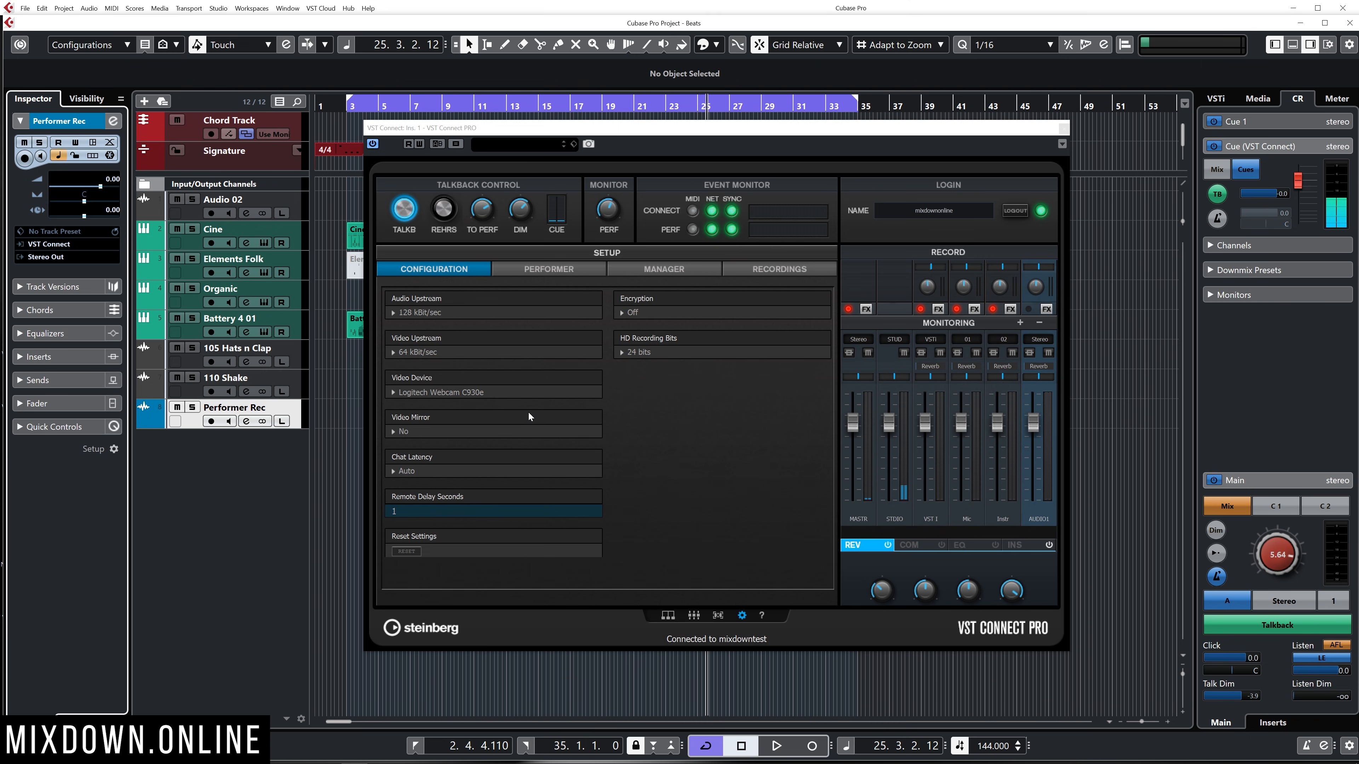
{"action": "left_click", "coordinate": [618, 352]}
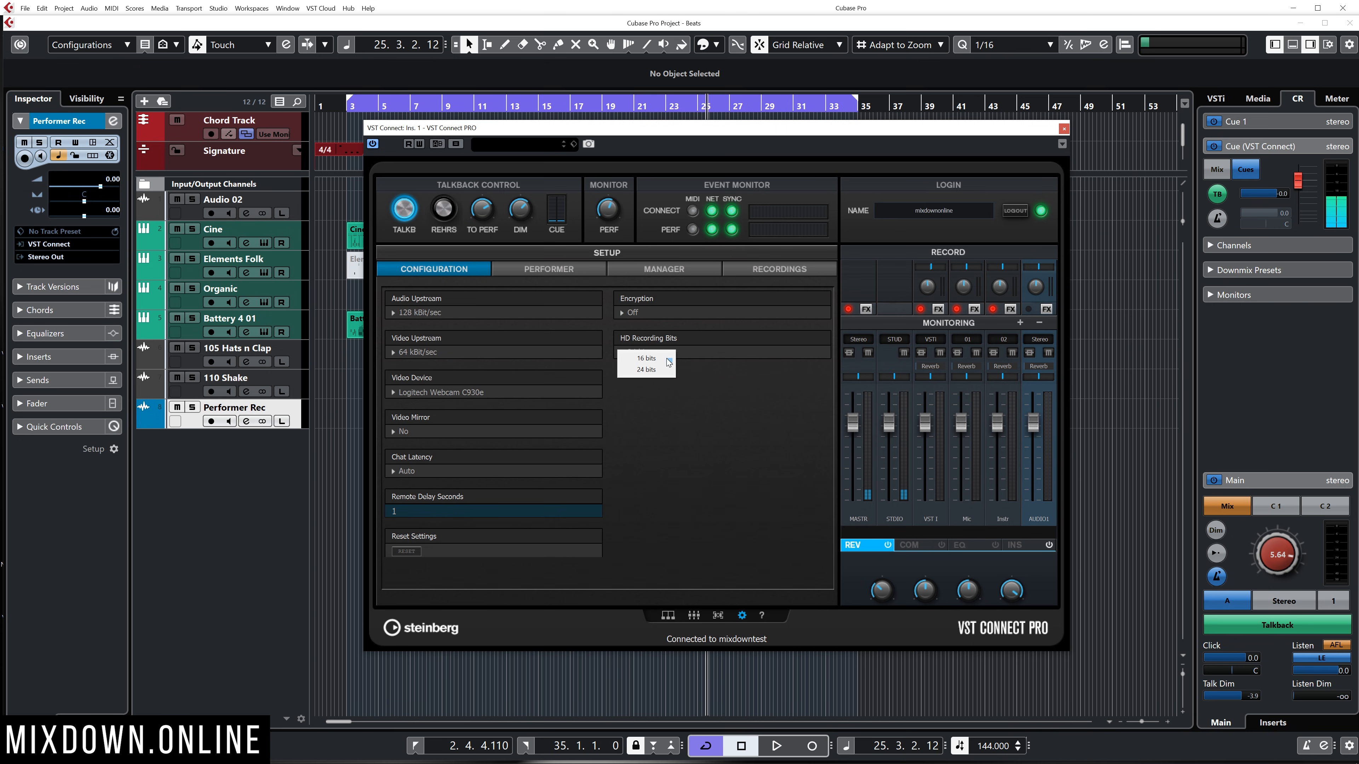
{"action": "left_click", "coordinate": [647, 369]}
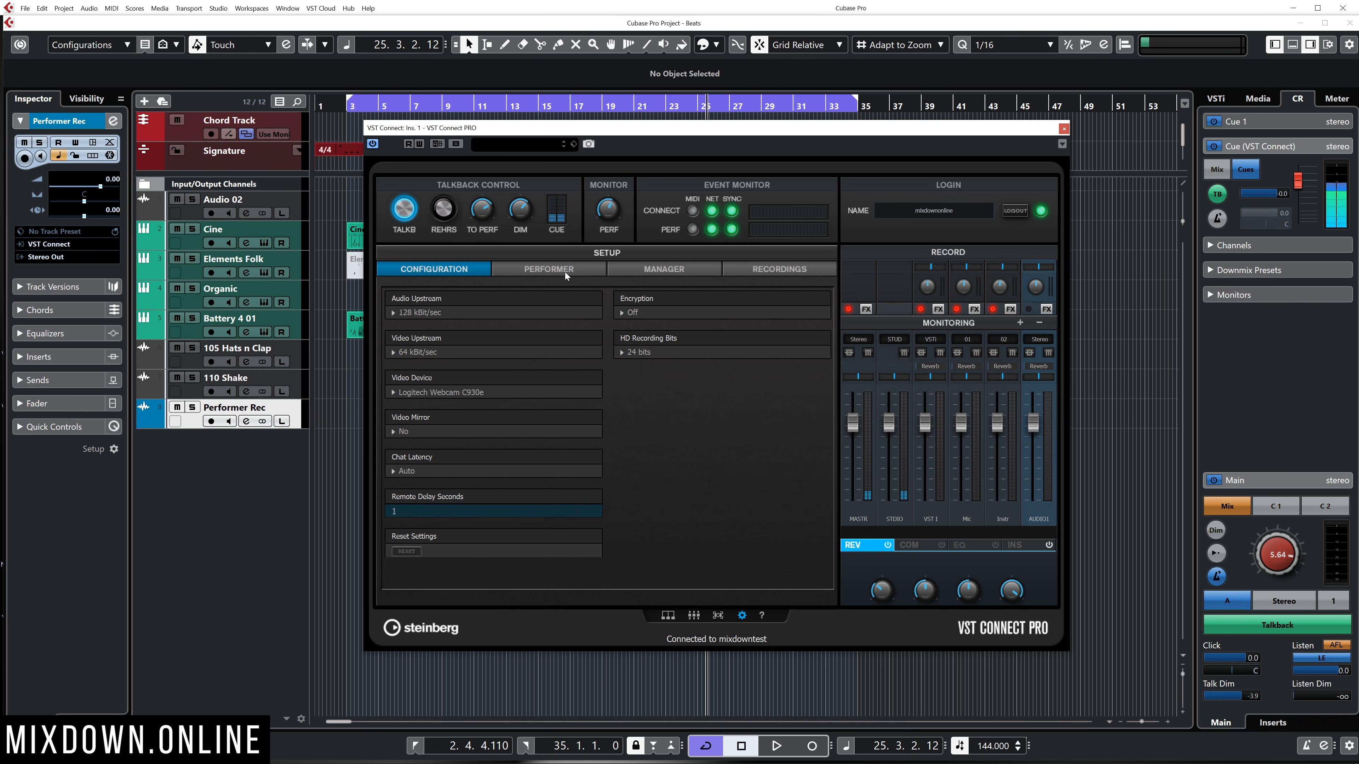
Step: Review the performer's device settings, the connected audio tracks in the manager, and the recordings page of the setup
{"action": "left_click", "coordinate": [565, 272]}
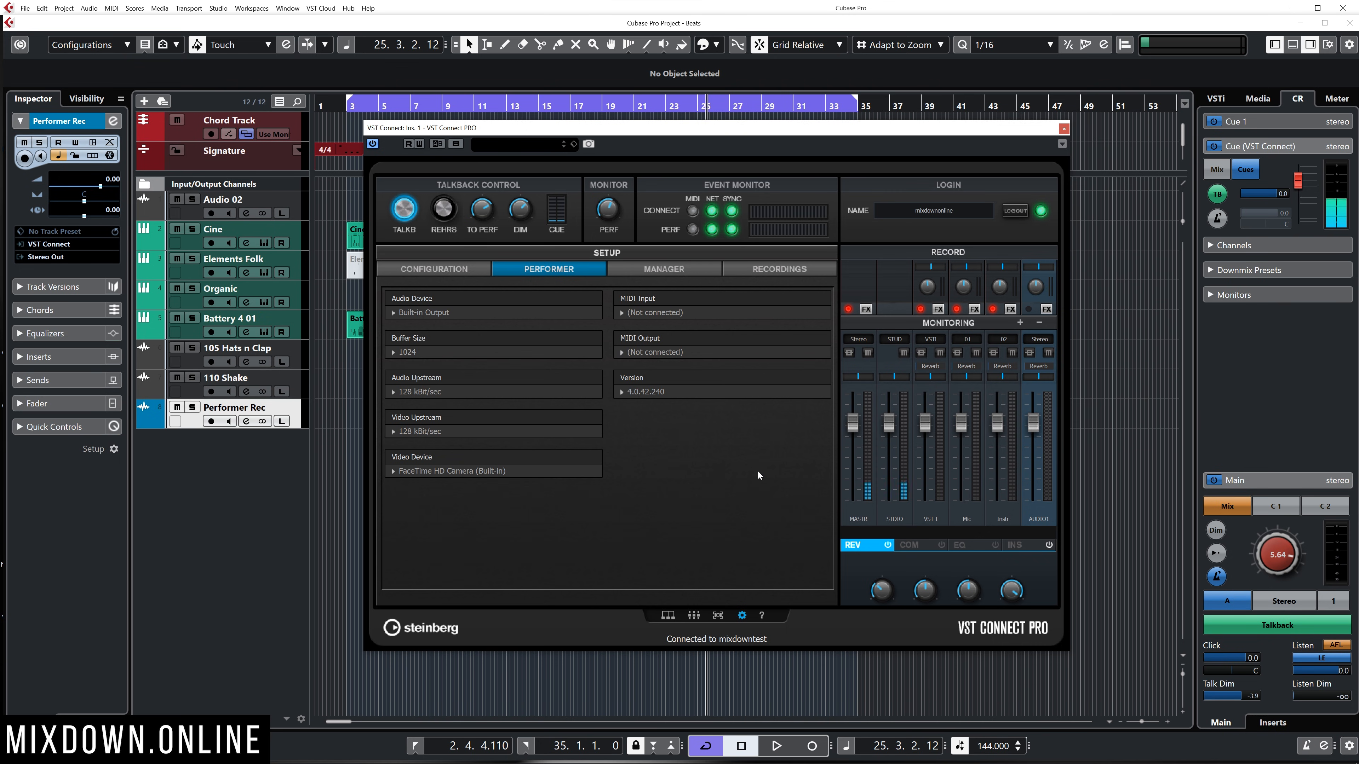
{"action": "left_click", "coordinate": [664, 274]}
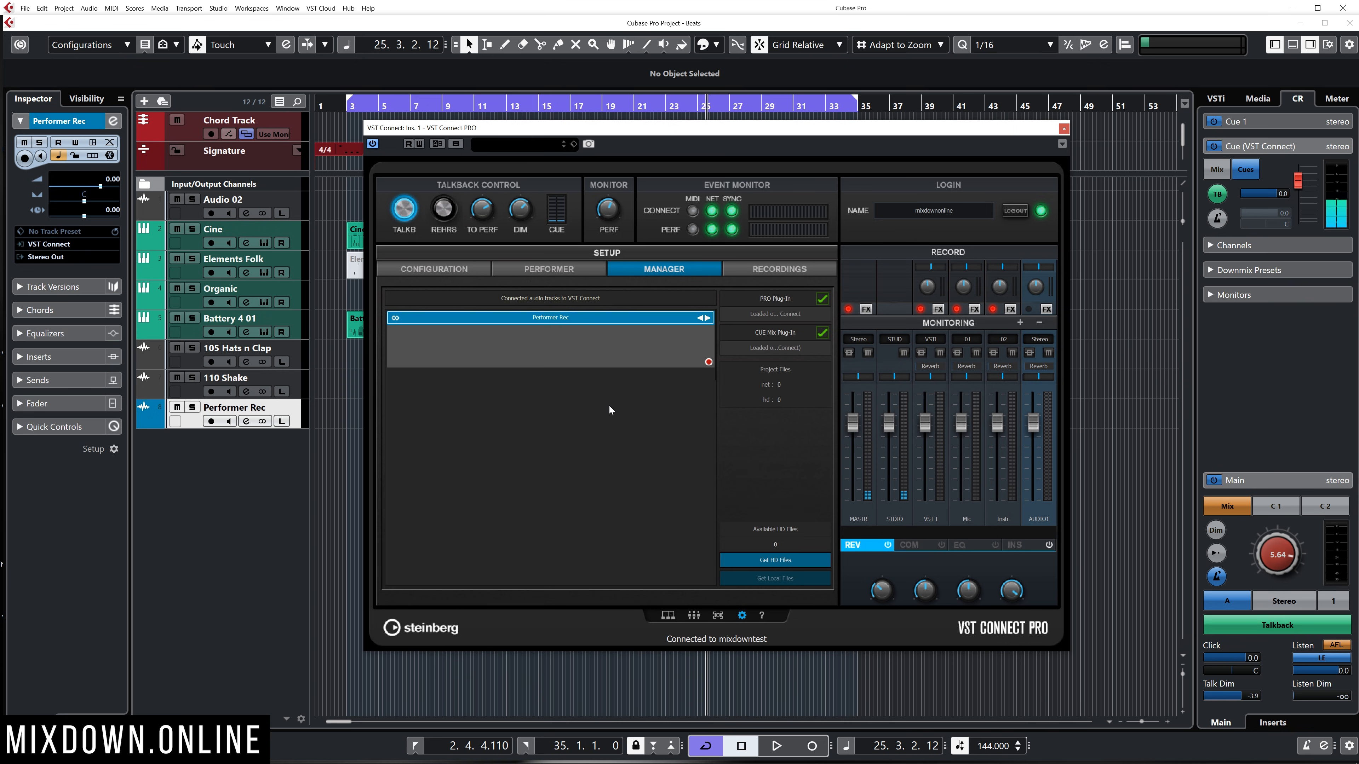
{"action": "left_click", "coordinate": [774, 270]}
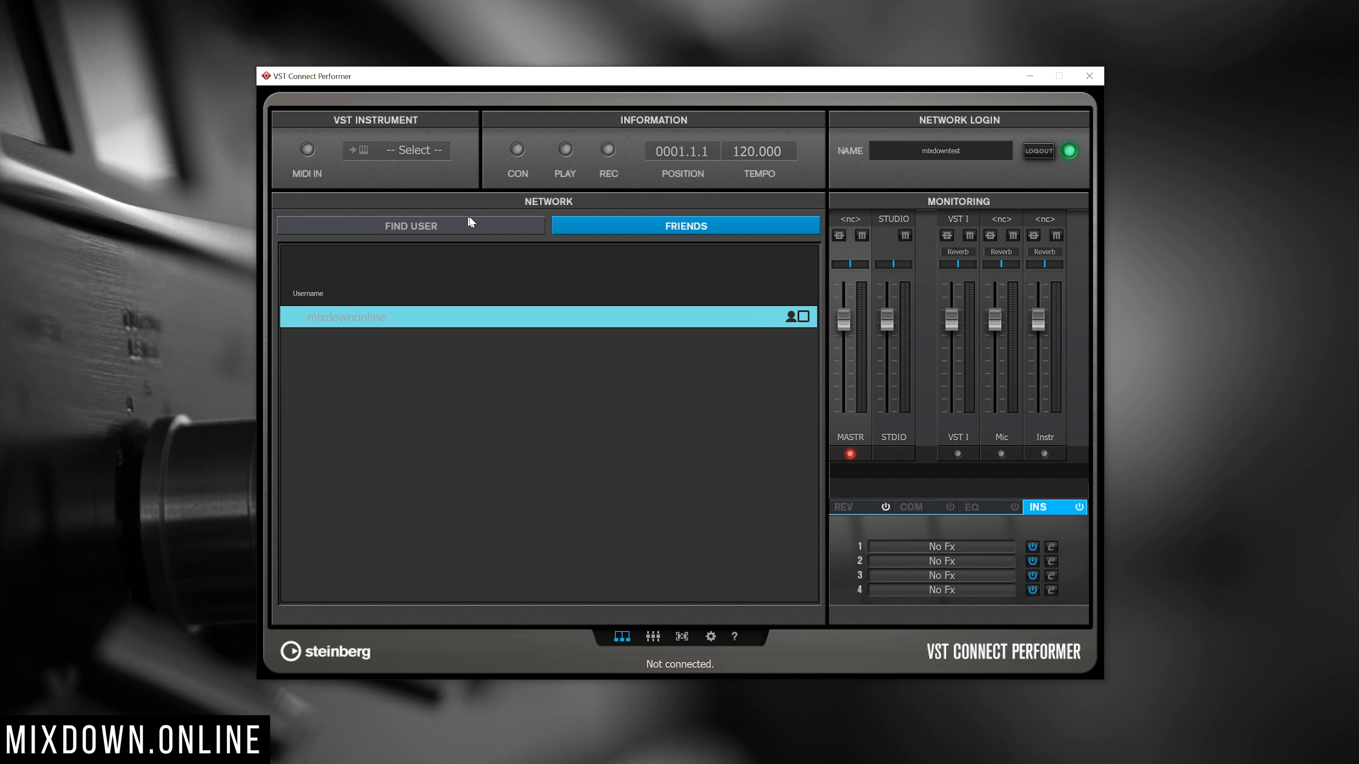
Step: Switch to VST Connect Performer and compare its friends list with its user search page
{"action": "left_click", "coordinate": [483, 231]}
{"action": "left_click", "coordinate": [632, 234]}
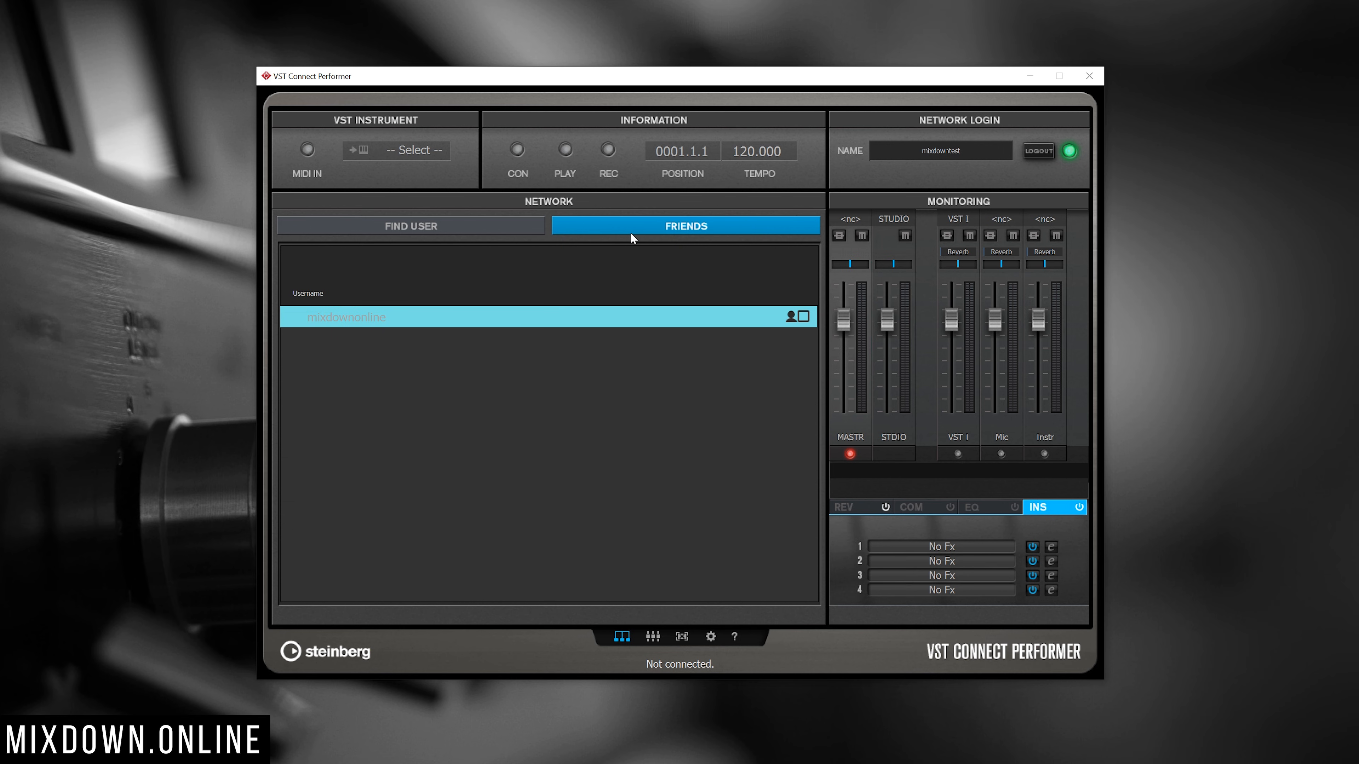
{"action": "left_click", "coordinate": [452, 235]}
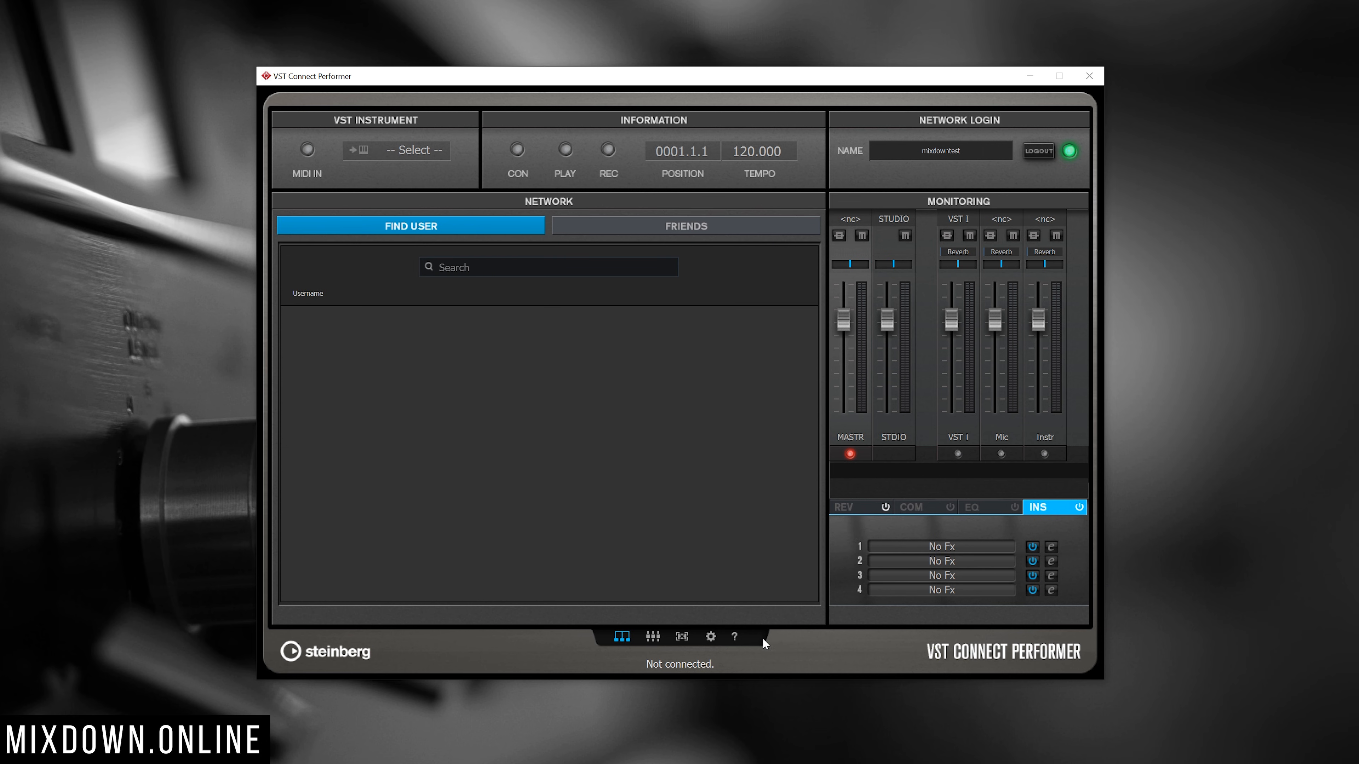
Step: Show the Performer mixer, try the reverb, compressor and equalizer controls, and leave only the inserts section active
{"action": "left_click", "coordinate": [653, 637]}
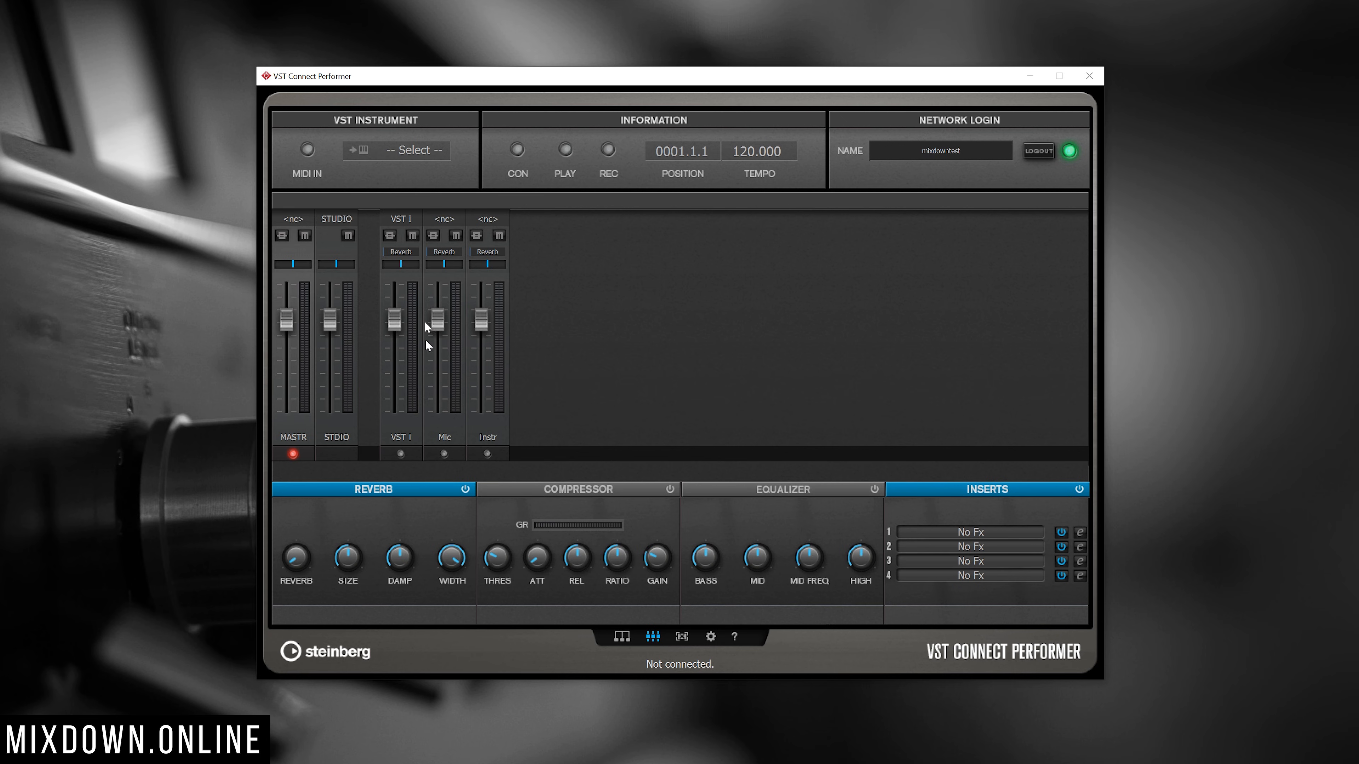
{"action": "left_click", "coordinate": [444, 251]}
{"action": "left_click_drag", "start_coordinate": [478, 254], "coordinate": [429, 258]}
{"action": "mouse_move", "coordinate": [299, 537]}
{"action": "left_mouse_down"}
{"action": "mouse_move", "coordinate": [332, 523]}
{"action": "mouse_move", "coordinate": [271, 543]}
{"action": "mouse_move", "coordinate": [292, 559]}
{"action": "left_mouse_up"}
{"action": "left_click_drag", "start_coordinate": [384, 252], "coordinate": [412, 252]}
{"action": "left_click", "coordinate": [589, 488]}
{"action": "left_click", "coordinate": [589, 488]}
{"action": "left_click", "coordinate": [754, 490]}
{"action": "left_click", "coordinate": [450, 490]}
{"action": "left_click", "coordinate": [752, 496]}
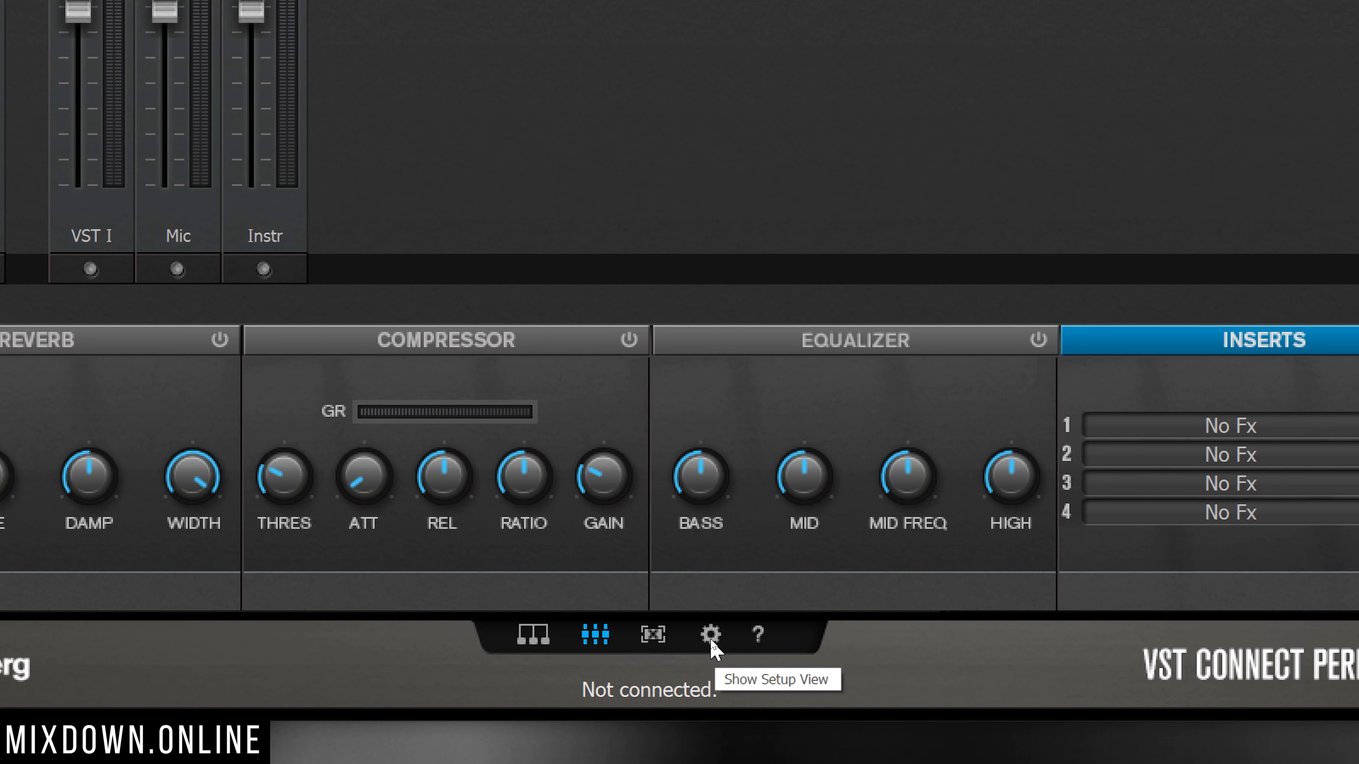
Step: Review the Performer's setup configuration and plug-in manager, and check the VST2 plug-in folder without changing it
{"action": "left_click", "coordinate": [711, 638]}
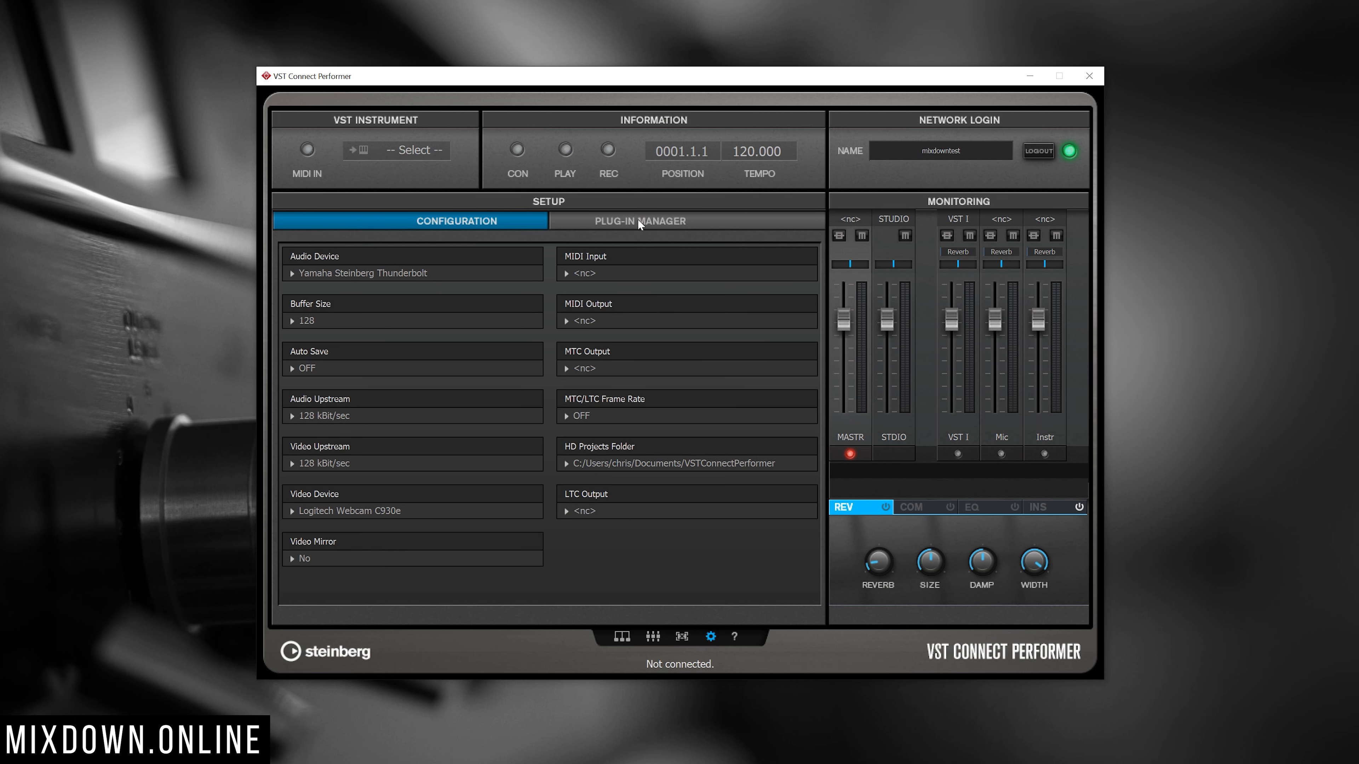
{"action": "left_click", "coordinate": [703, 224]}
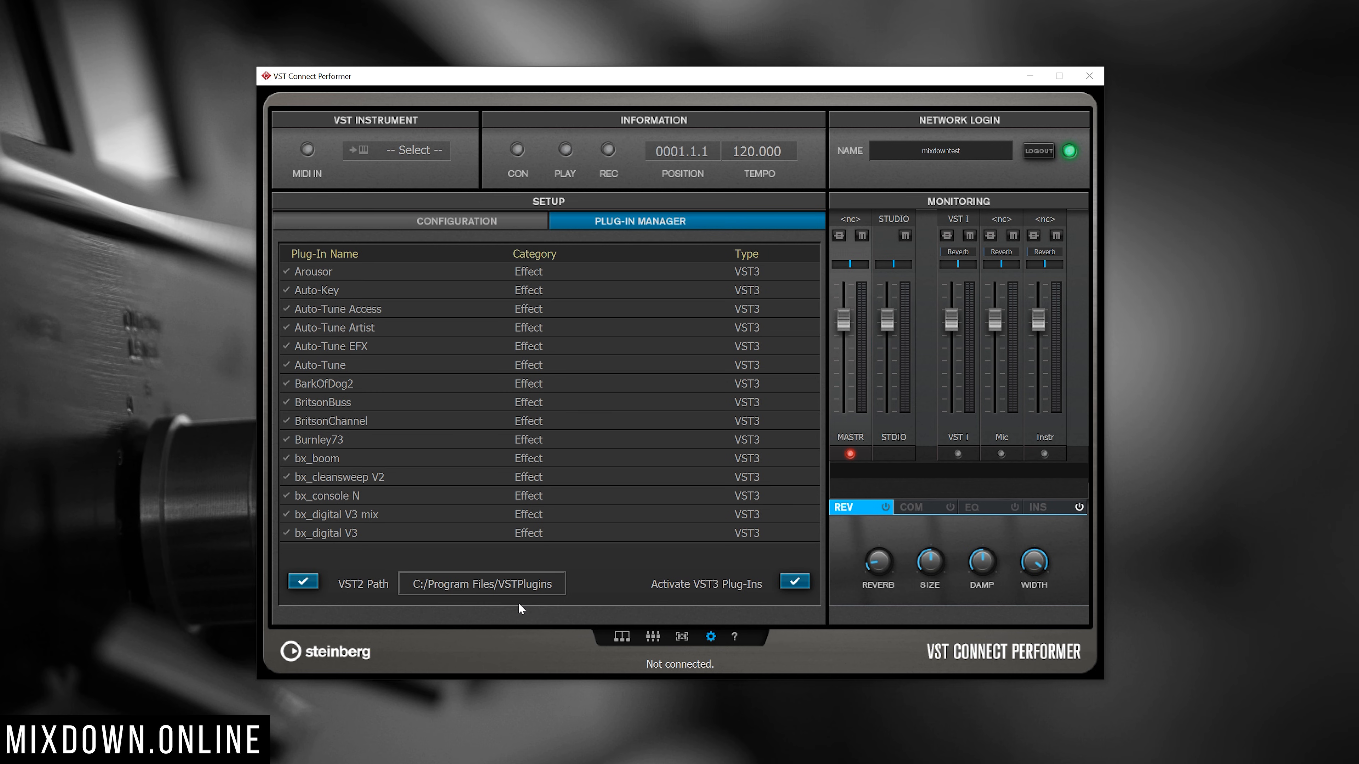
{"action": "left_click", "coordinate": [510, 583]}
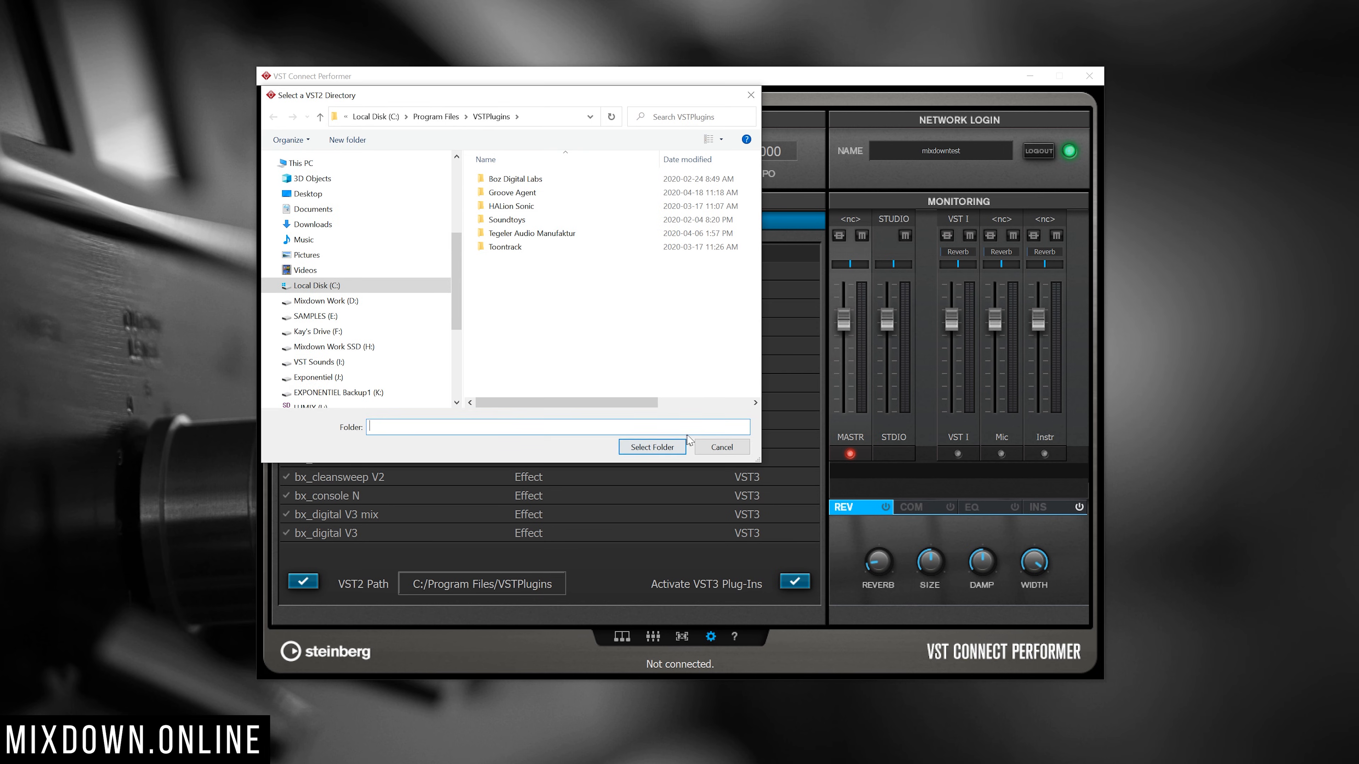
{"action": "left_click", "coordinate": [717, 447]}
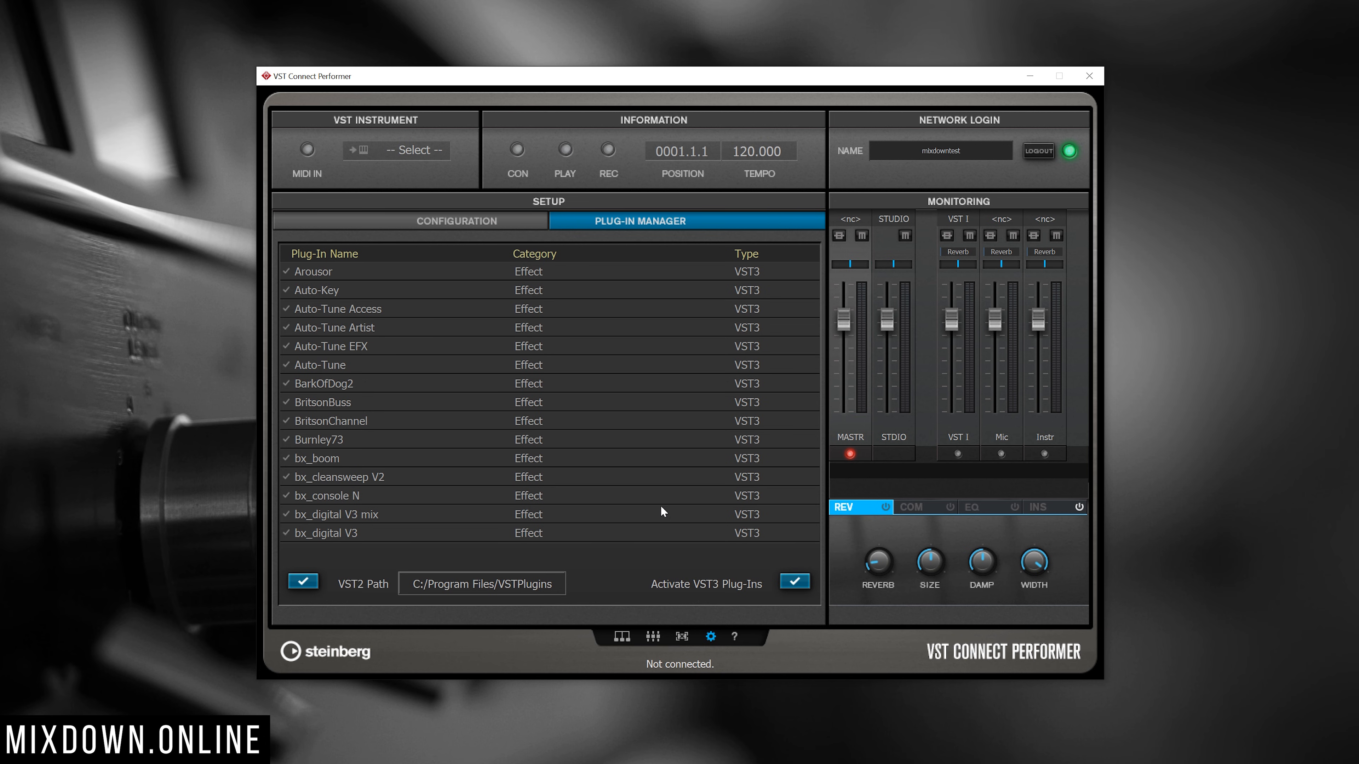
Step: Load AmpliTube 3 in the first insert slot of the monitoring mixer, bring its window into view and close it
{"action": "left_click", "coordinate": [1046, 506]}
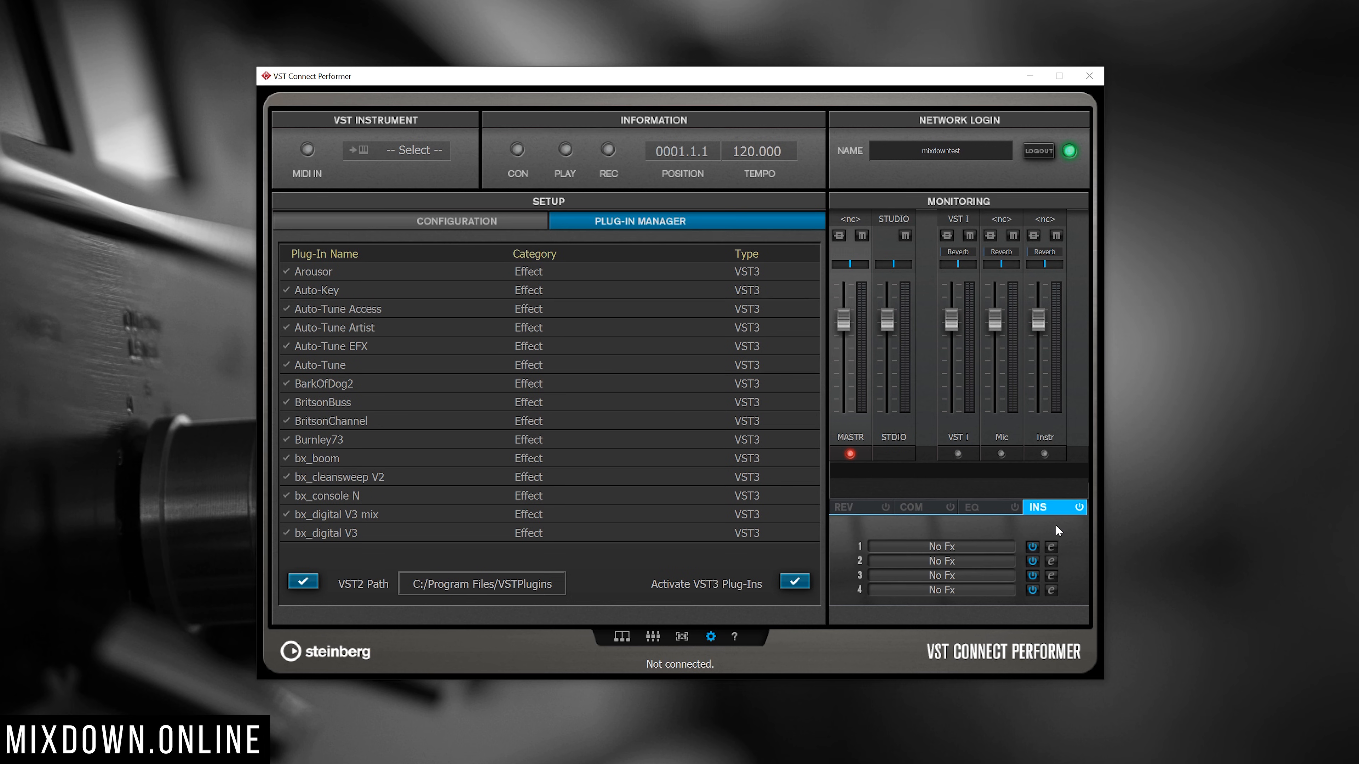
{"action": "left_click", "coordinate": [943, 546]}
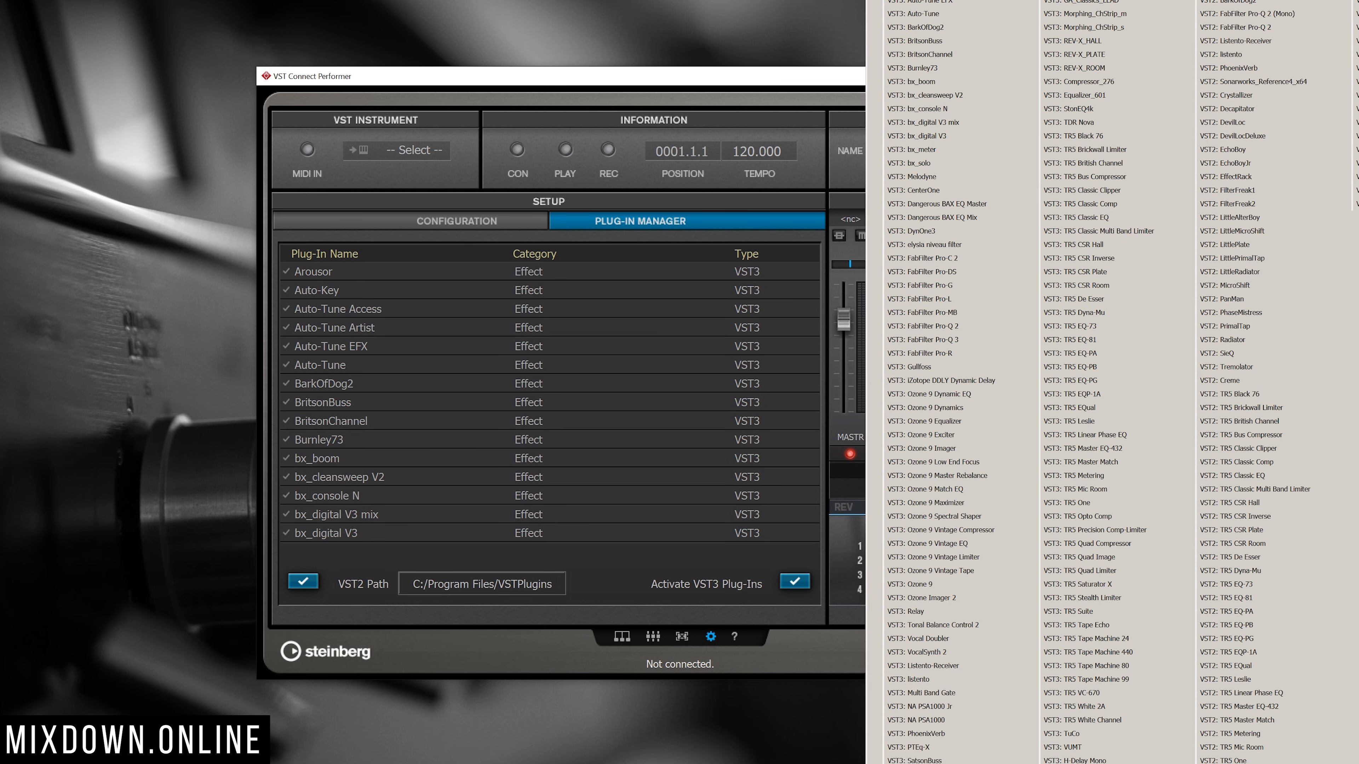
{"action": "left_click", "coordinate": [1230, 1]}
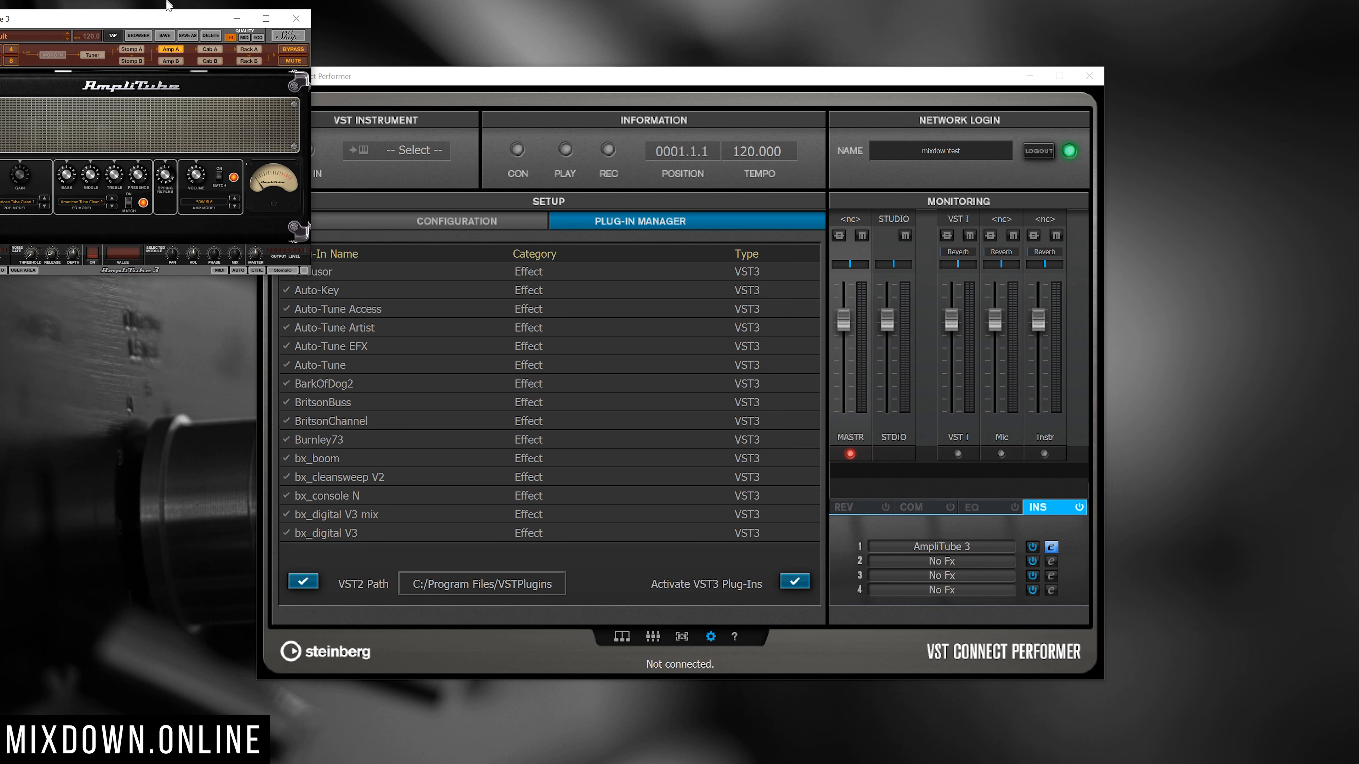
{"action": "left_click_drag", "start_coordinate": [154, 22], "coordinate": [623, 139]}
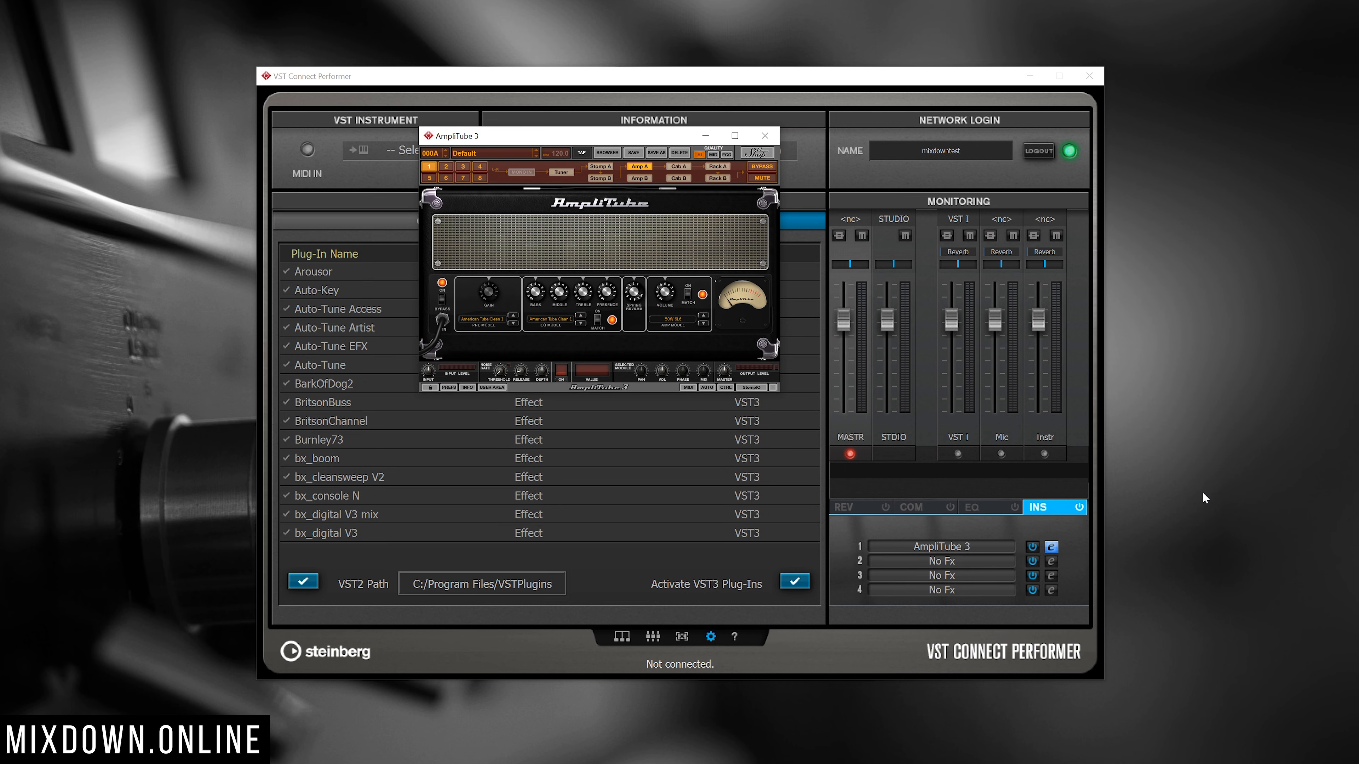
{"action": "left_click", "coordinate": [765, 136]}
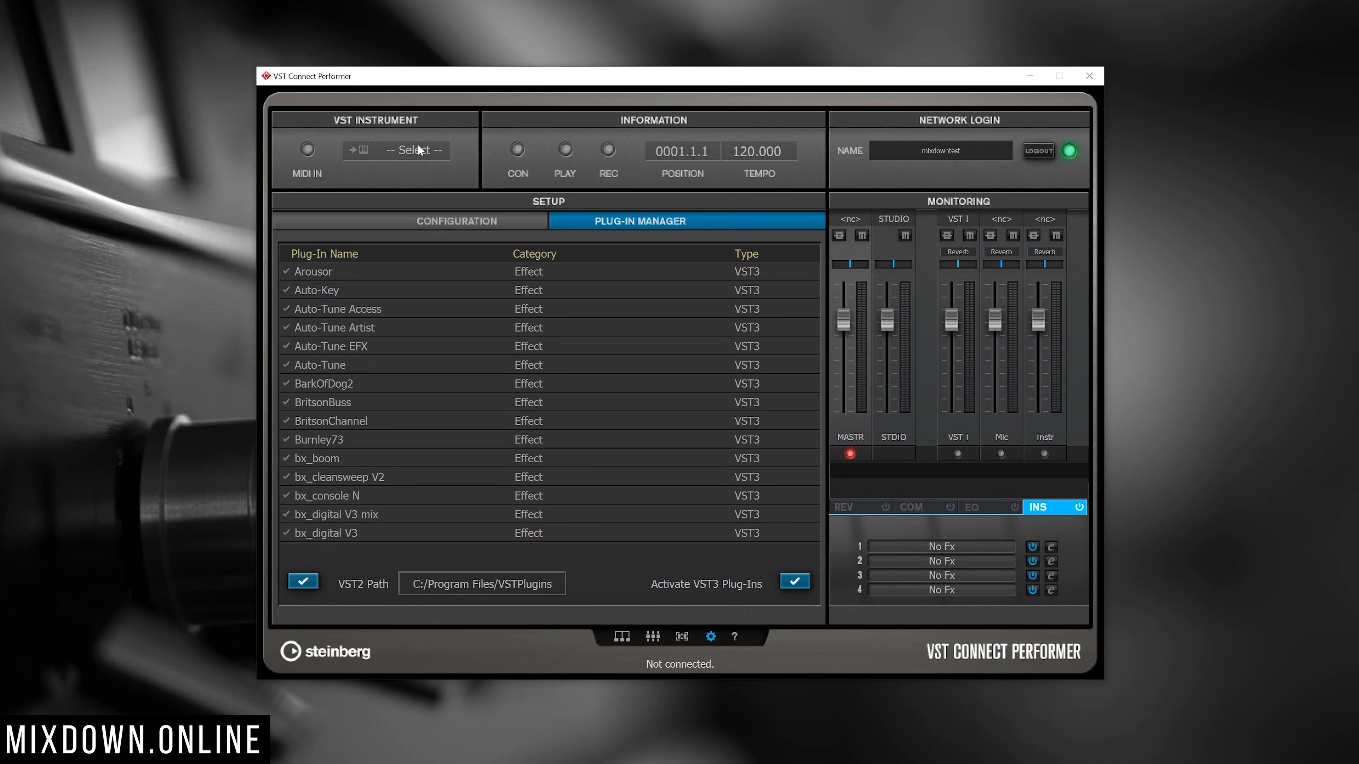
Step: Load the VST2 version of EZkeys as the Performer's VST instrument and close its window
{"action": "left_click", "coordinate": [419, 152]}
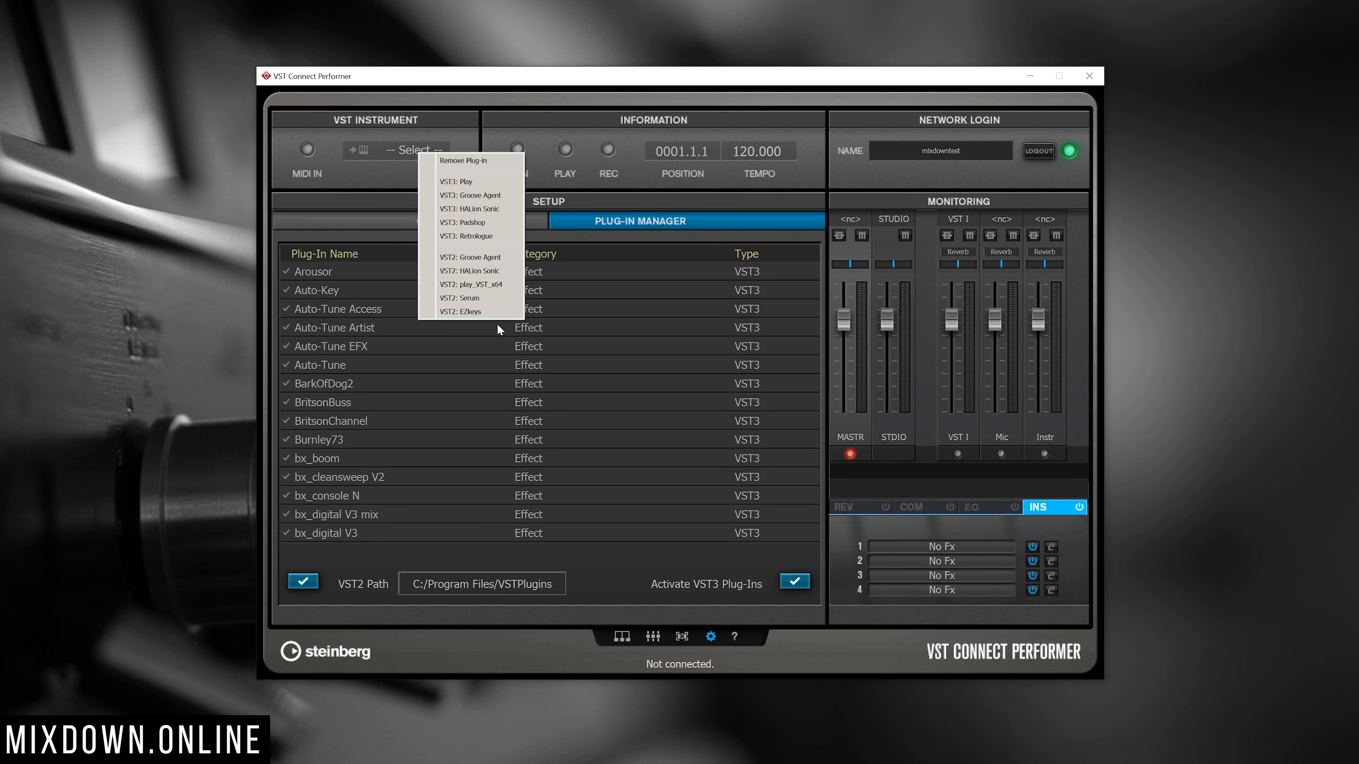
{"action": "left_click", "coordinate": [463, 312]}
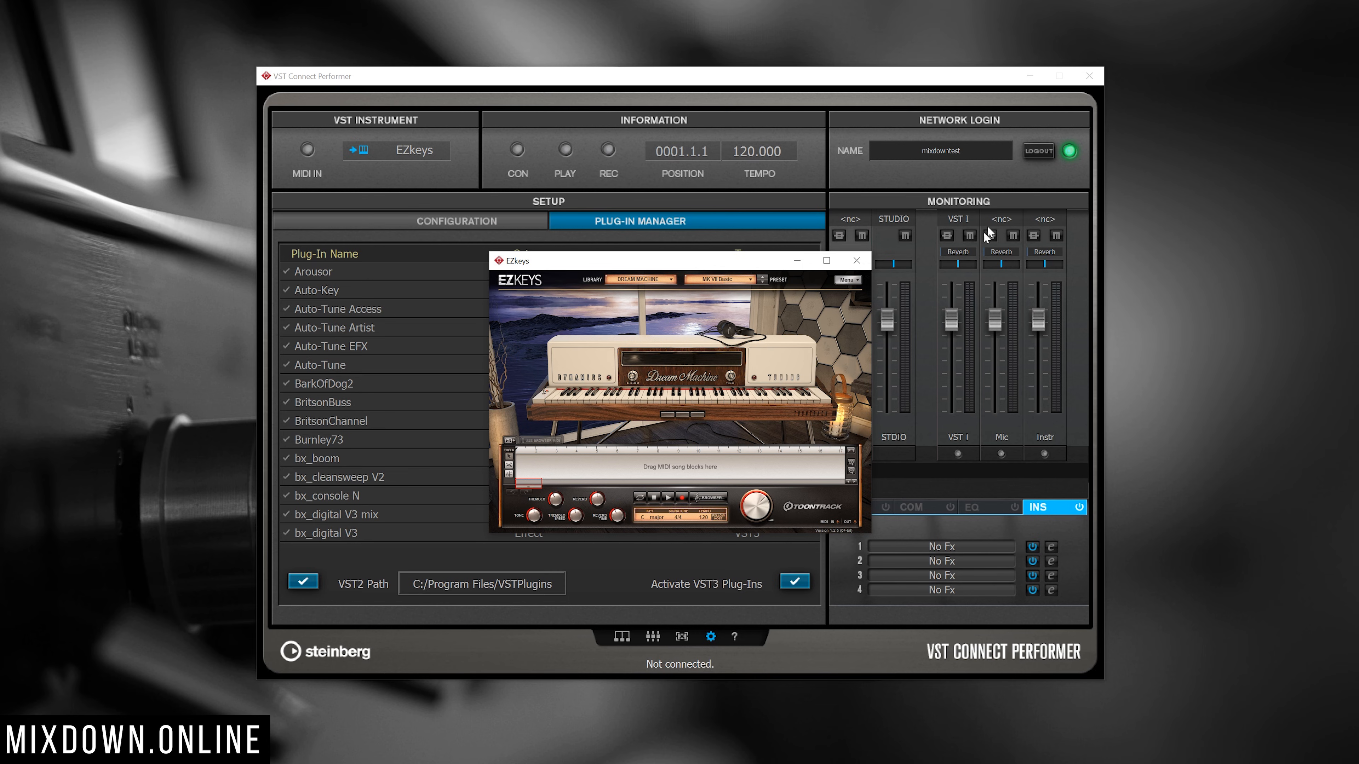
{"action": "left_click", "coordinate": [856, 261]}
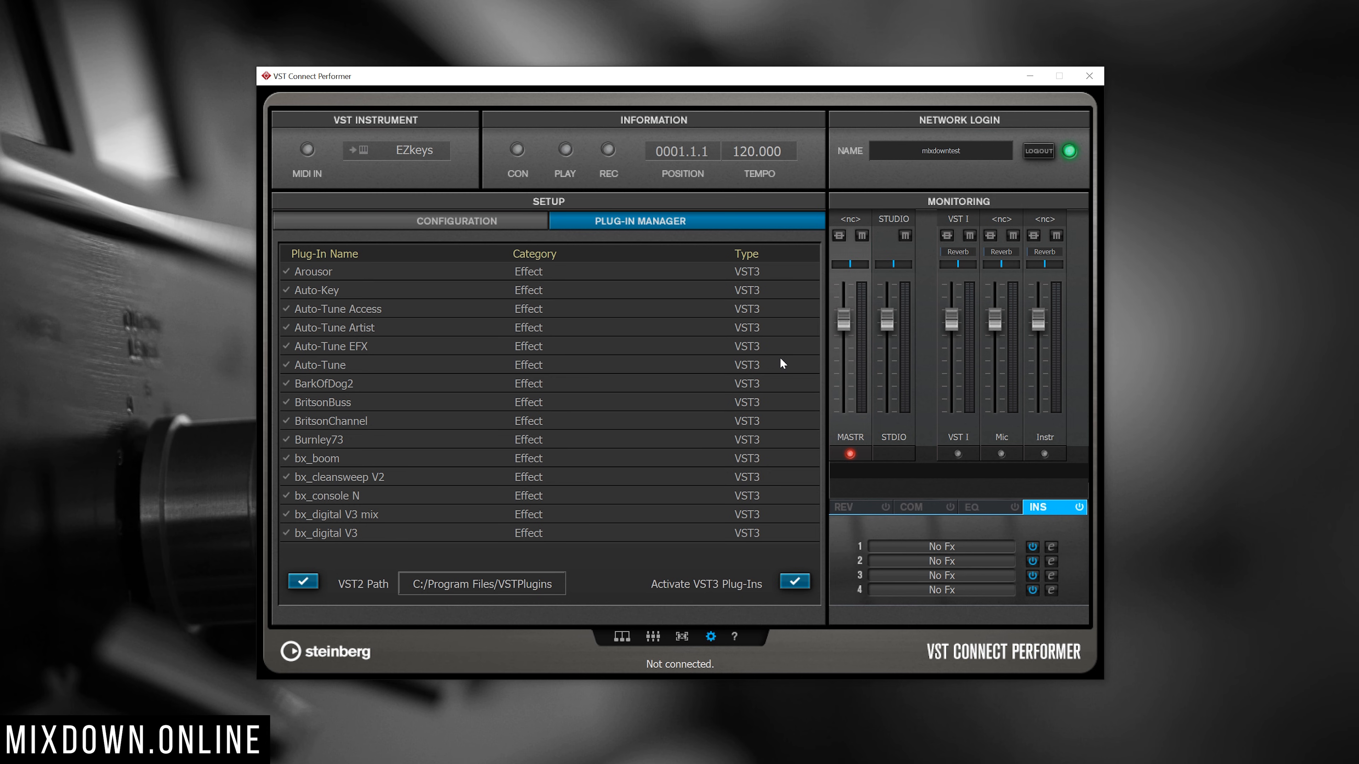
Step: Return to the Performer's setup configuration and look at the Audio Upstream choices
{"action": "left_click", "coordinate": [466, 229]}
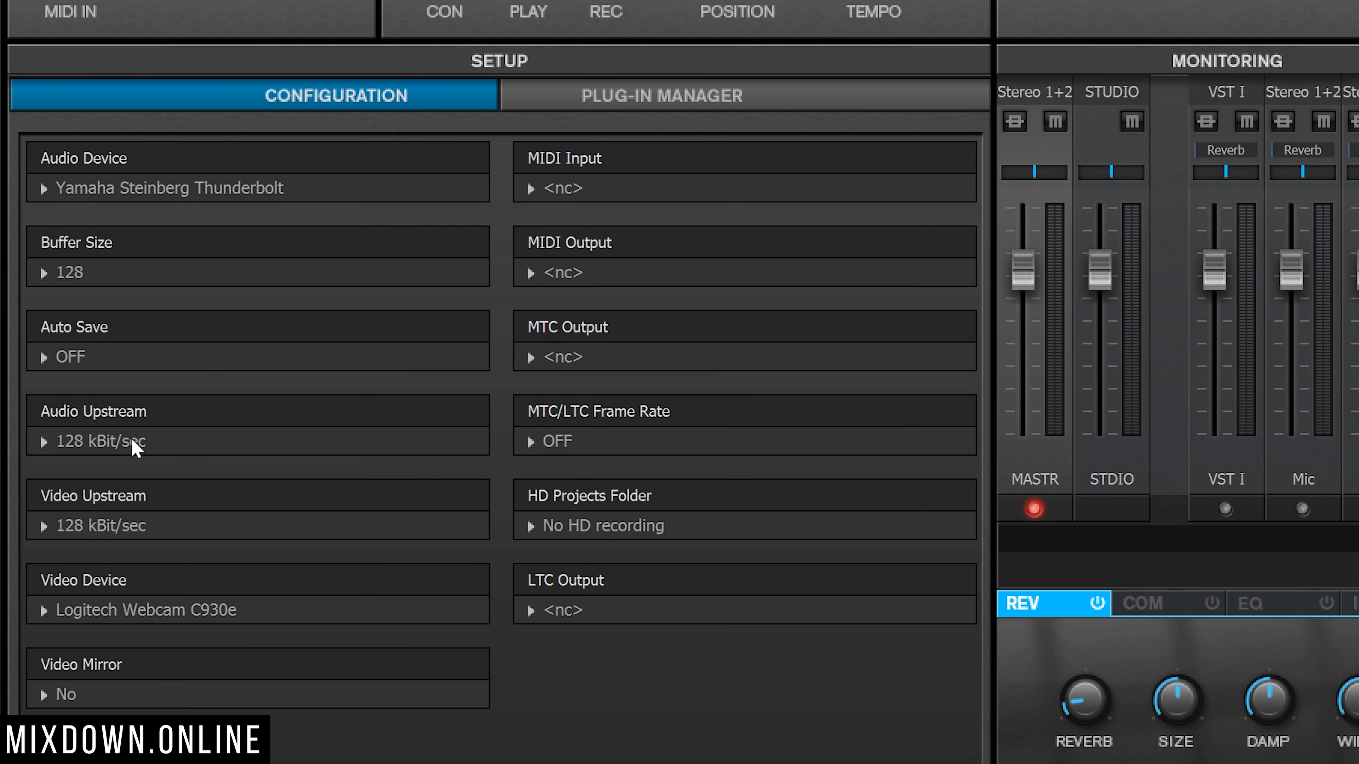
{"action": "left_click", "coordinate": [134, 444]}
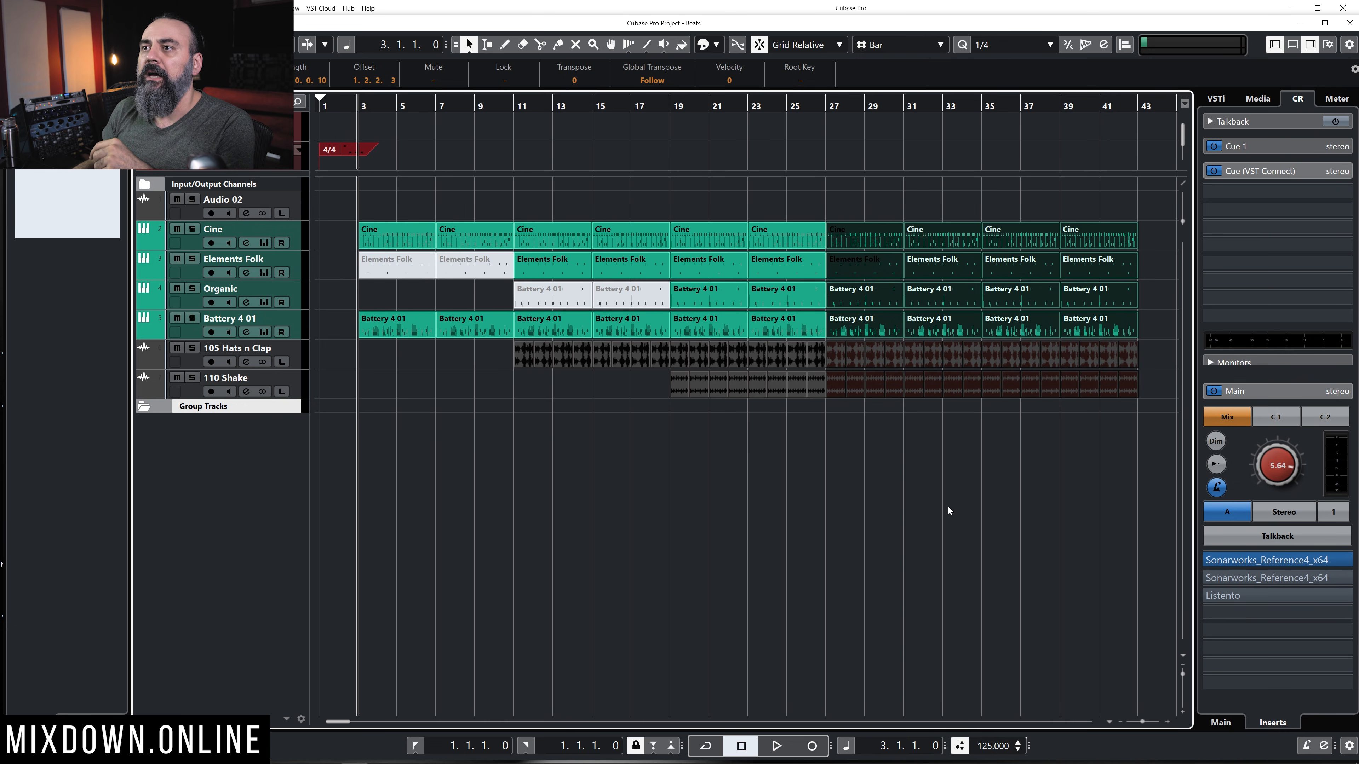
Step: Switch to Cubase, set up VST Connect PRO in the Beats project, and connect to the second performer in the friends list
{"action": "left_click", "coordinate": [321, 10]}
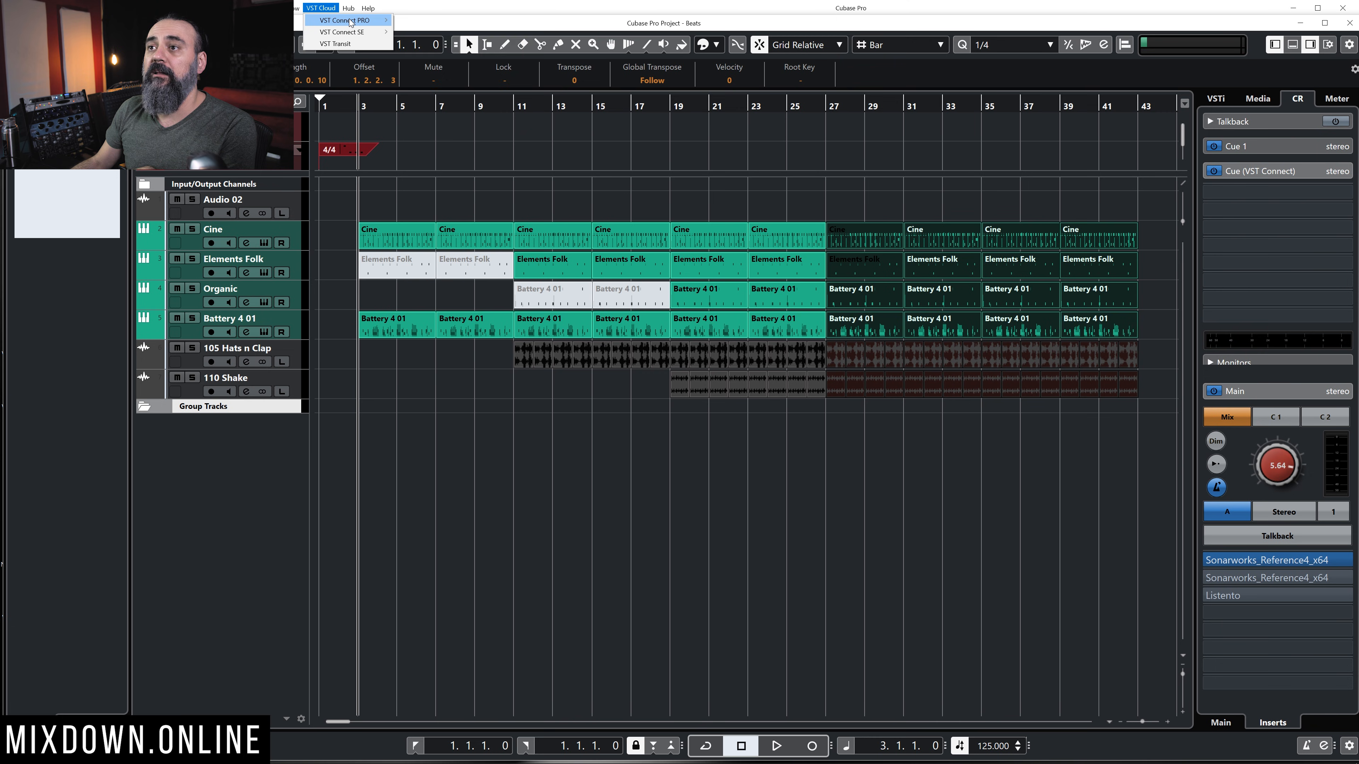
{"action": "mouse_move", "coordinate": [351, 22]}
{"action": "left_click", "coordinate": [436, 22]}
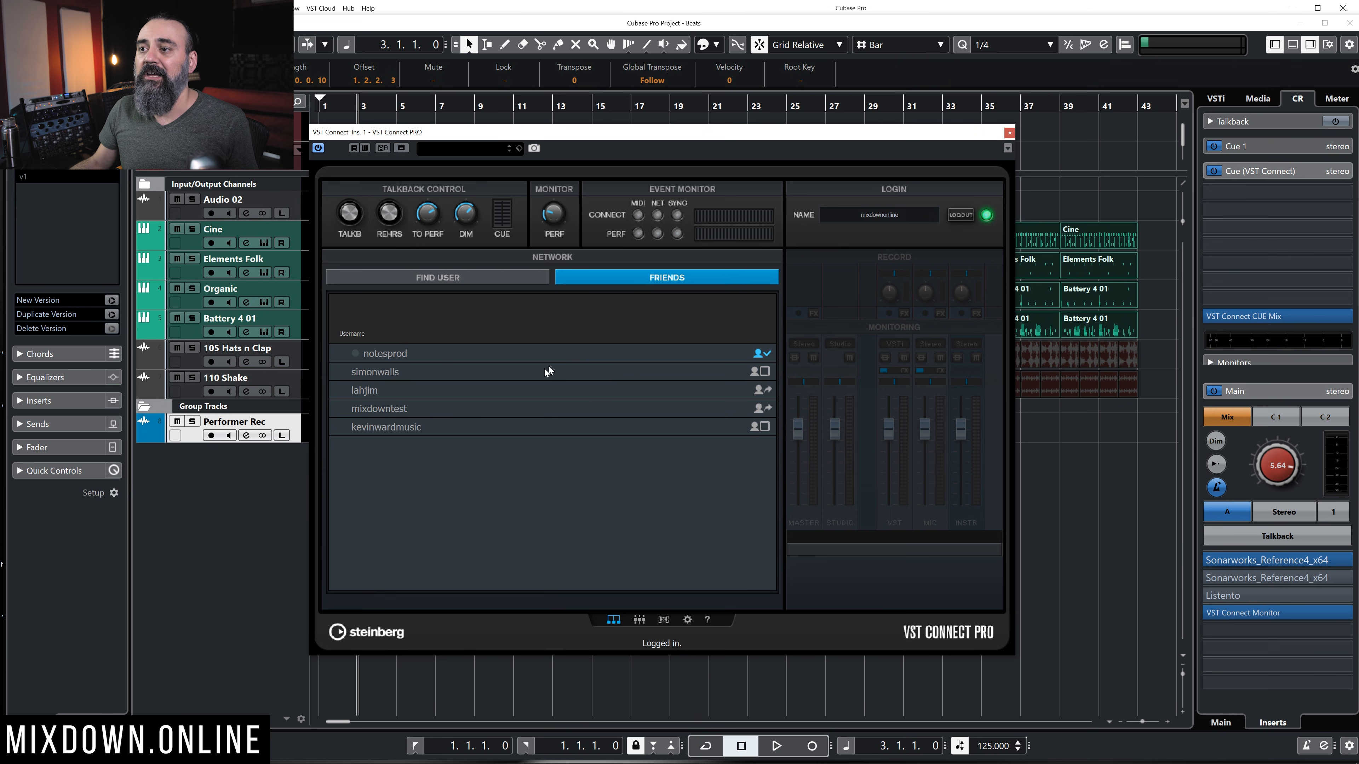
{"action": "left_click", "coordinate": [372, 372]}
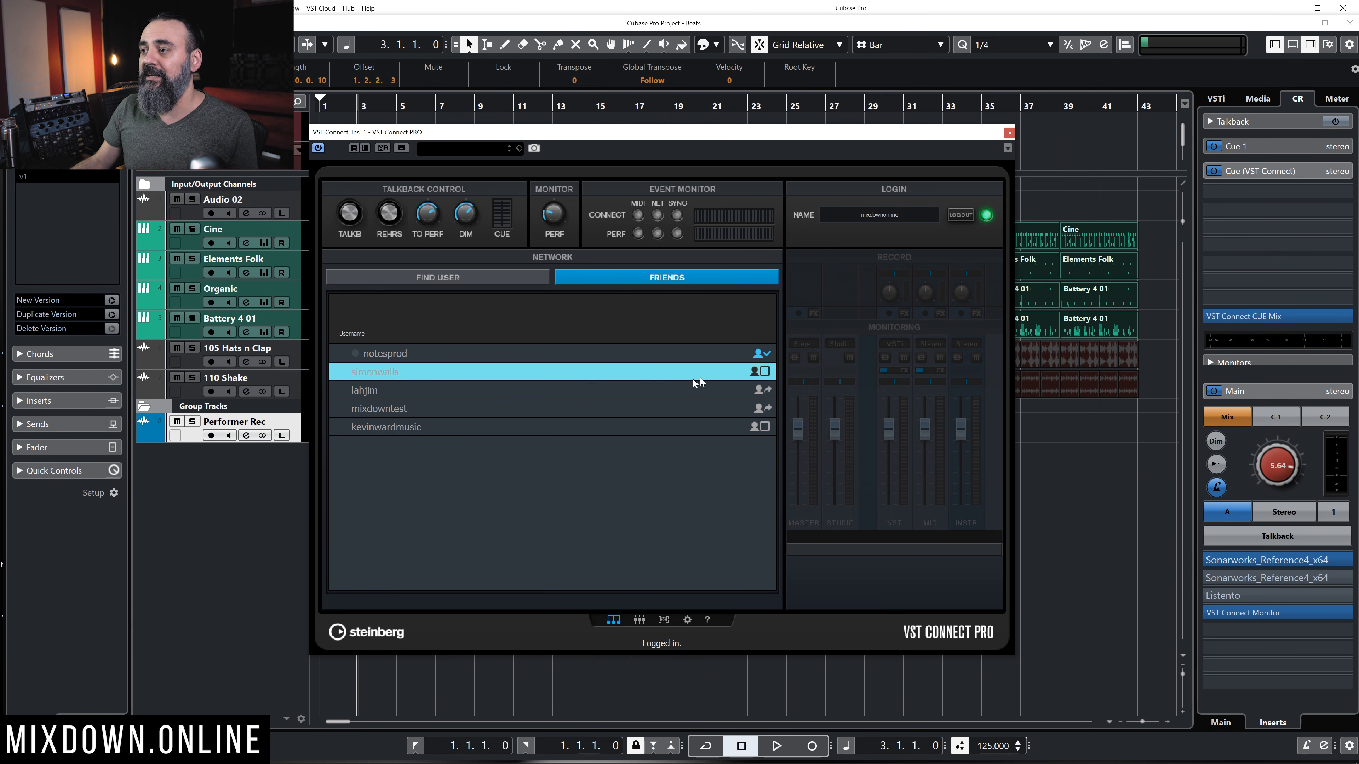
{"action": "double_click", "coordinate": [613, 369]}
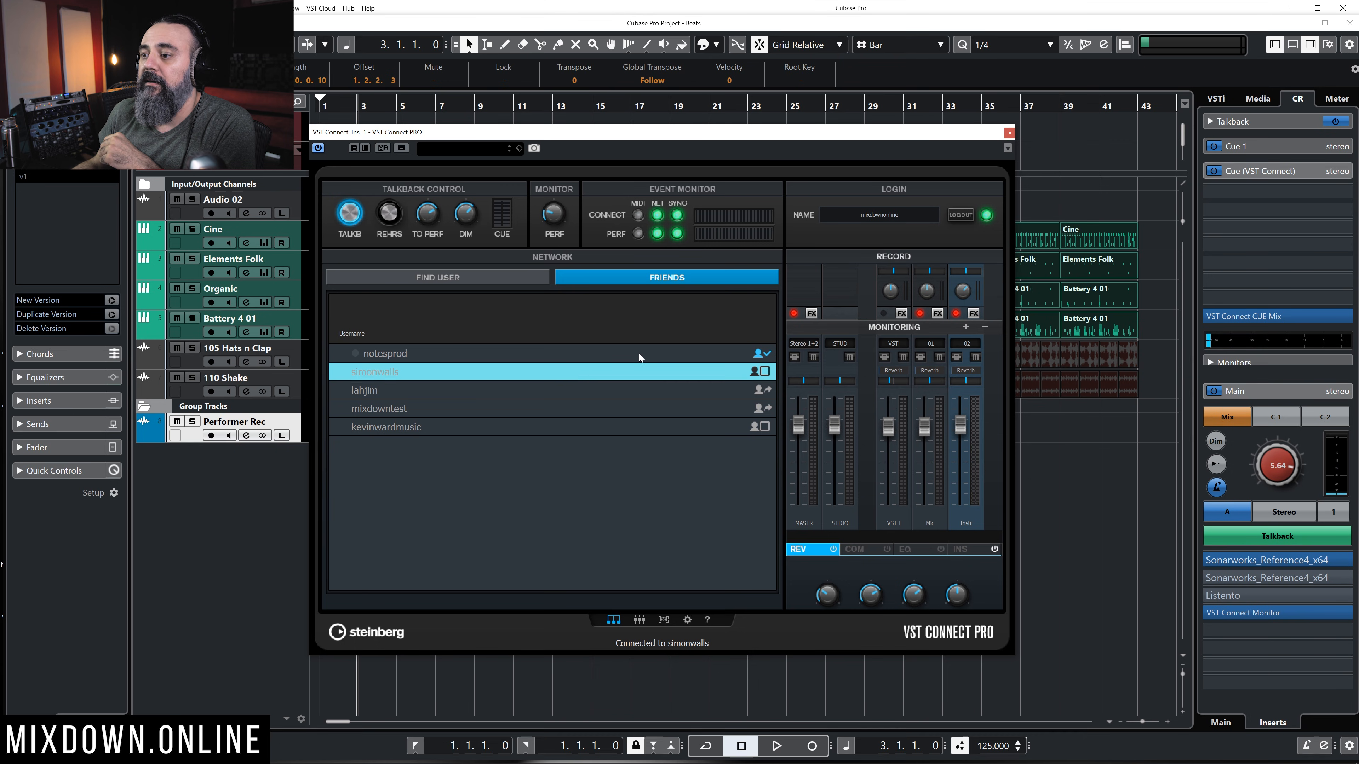
Step: Detach the performer's video feed and arrange its window and the VST Connect PRO window side by side
{"action": "left_click", "coordinate": [663, 620]}
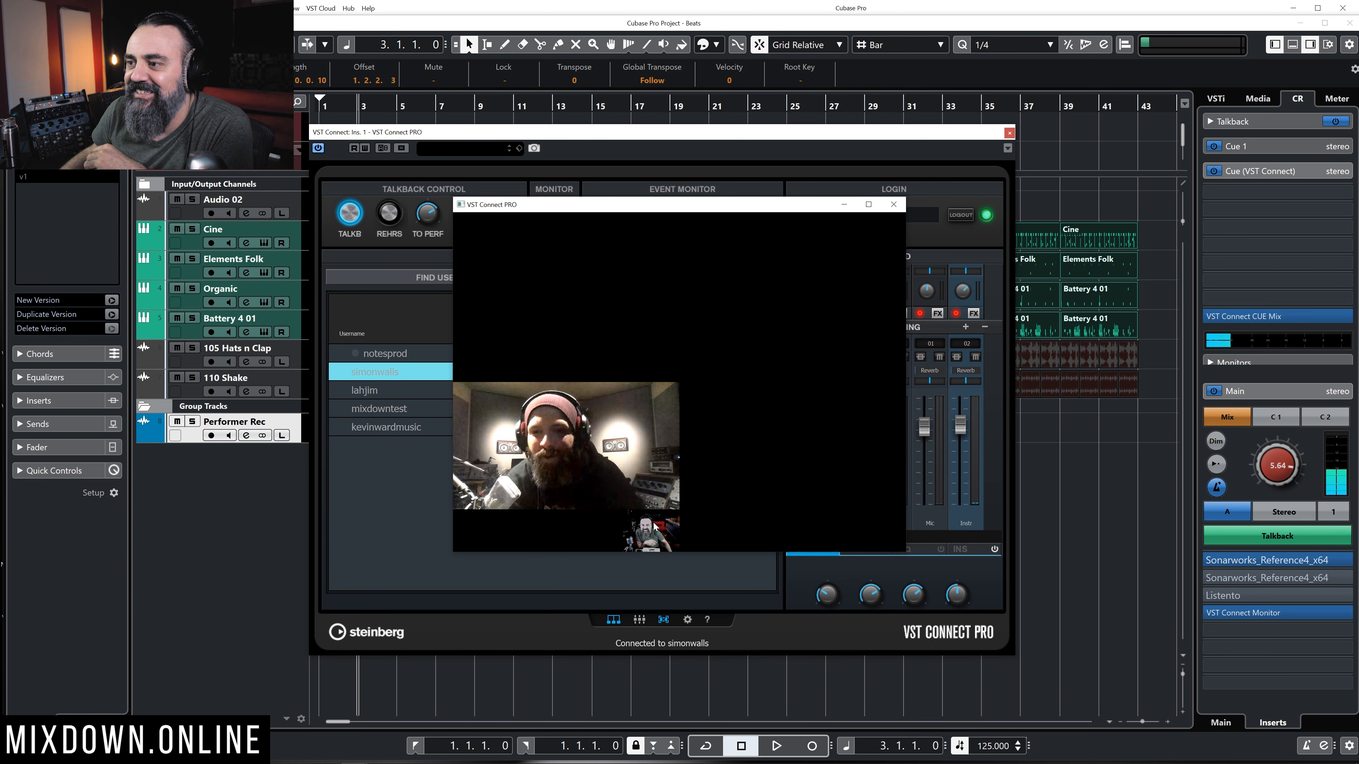
{"action": "left_click_drag", "start_coordinate": [711, 202], "coordinate": [337, 351]}
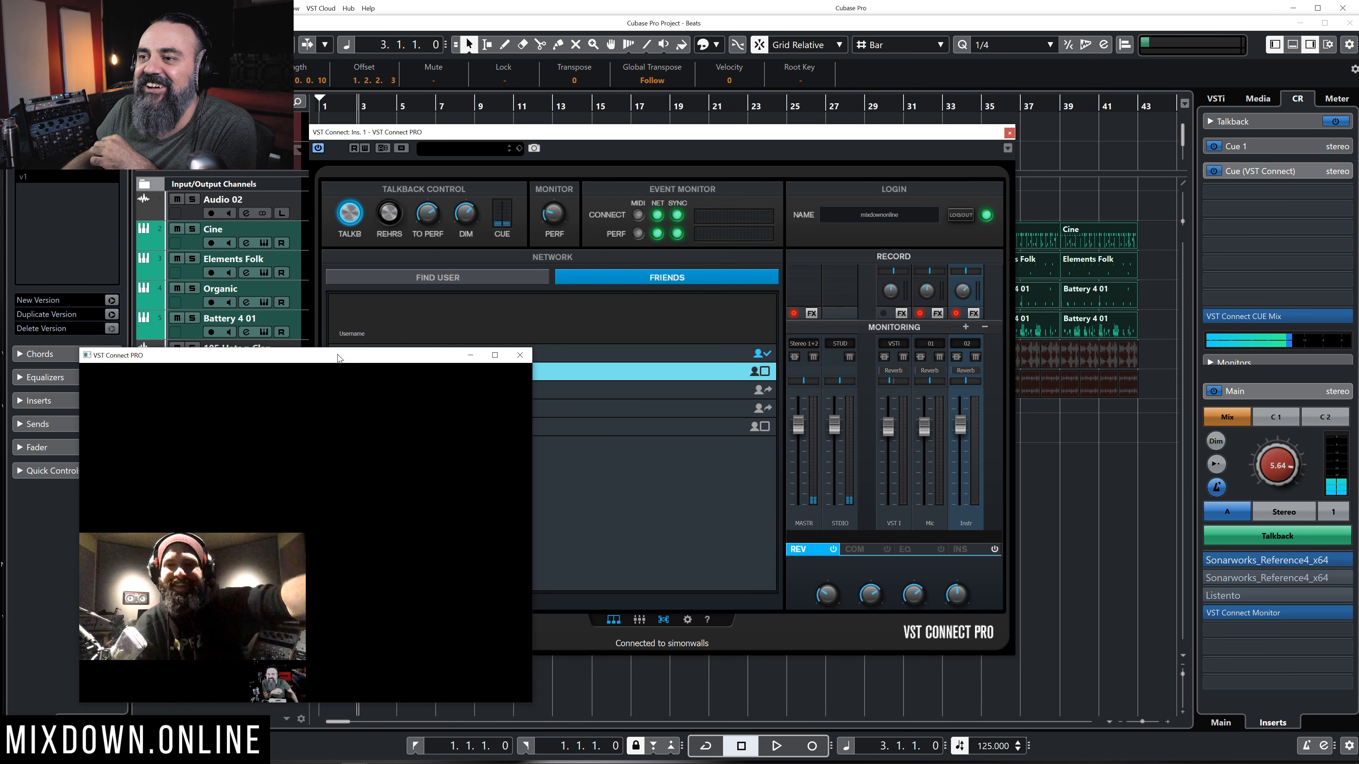
{"action": "left_click_drag", "start_coordinate": [658, 135], "coordinate": [982, 62]}
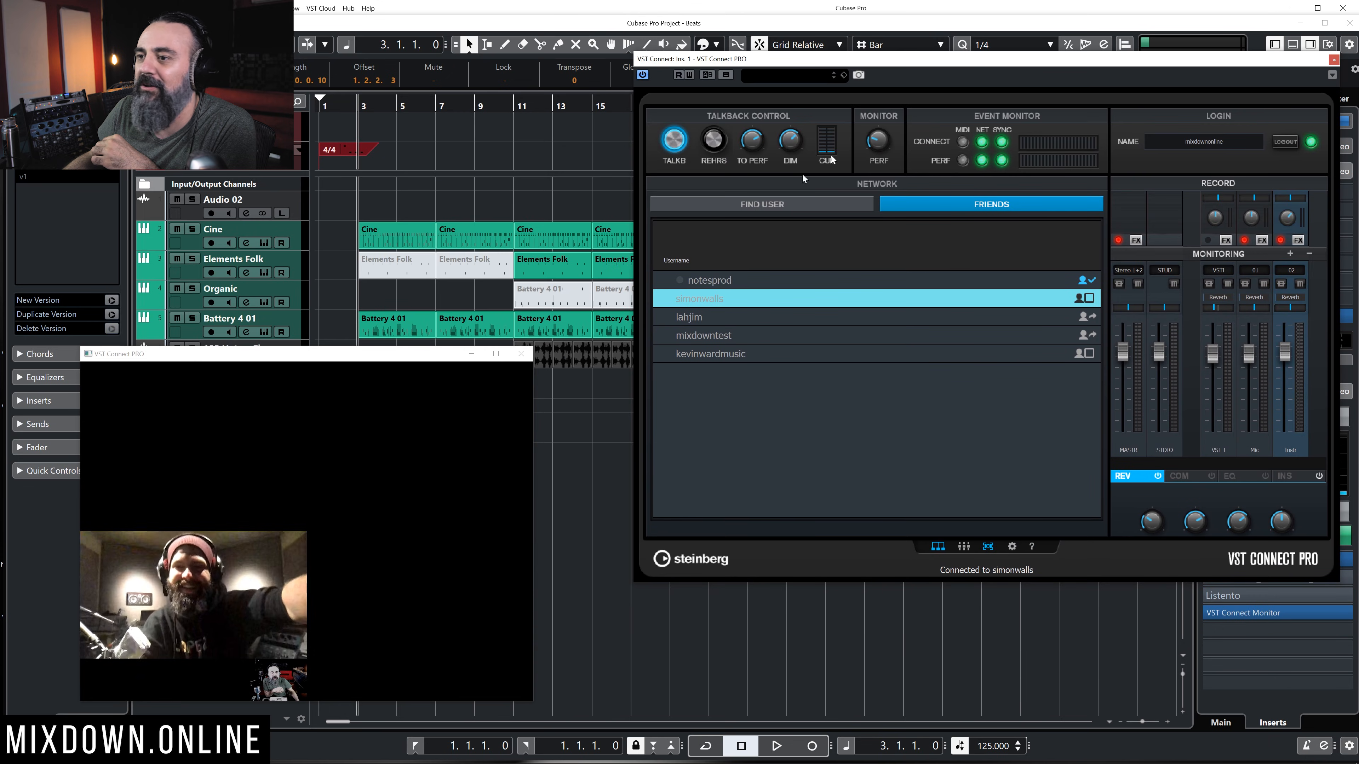
{"action": "left_click_drag", "start_coordinate": [391, 355], "coordinate": [417, 207]}
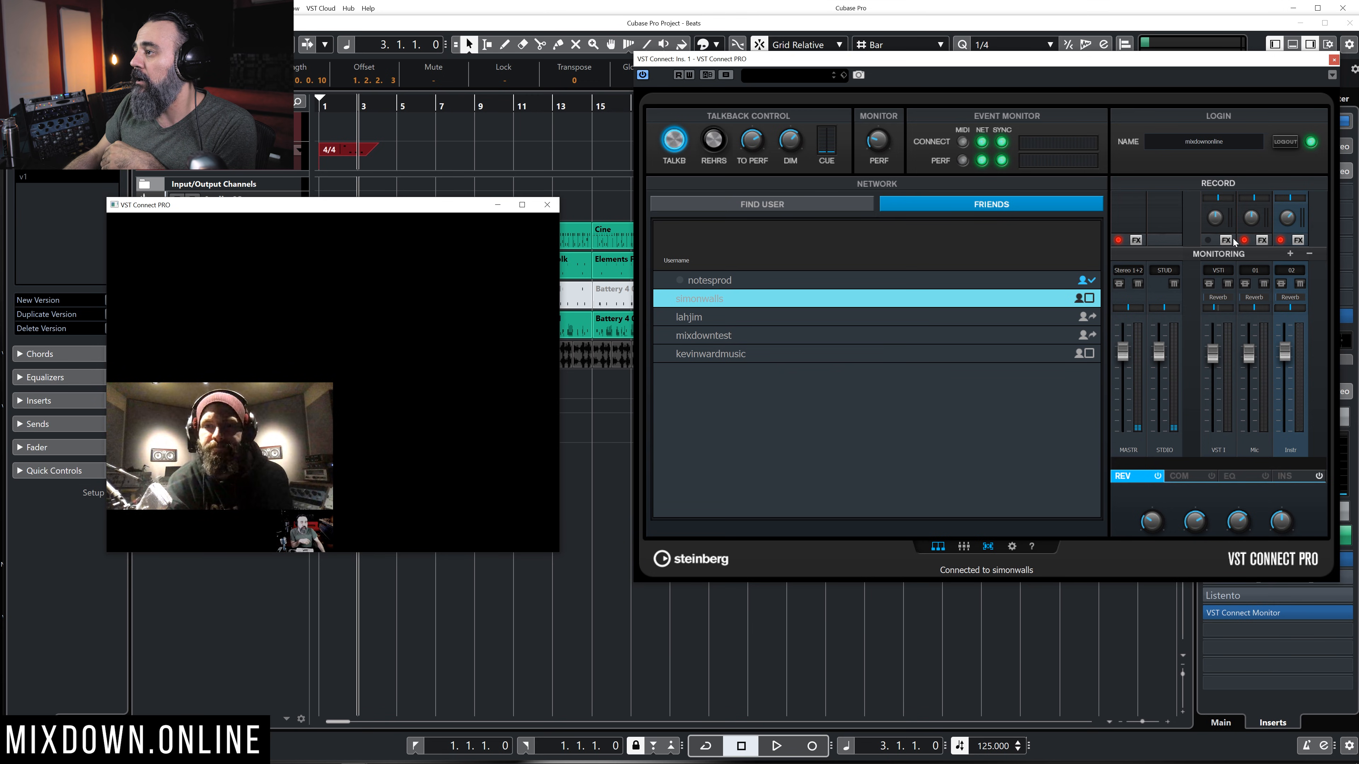
Step: Disarm recording on the performer's Mic and Instr channels, and move the video window off the track list
{"action": "left_click", "coordinate": [1244, 240]}
{"action": "left_click", "coordinate": [1280, 240]}
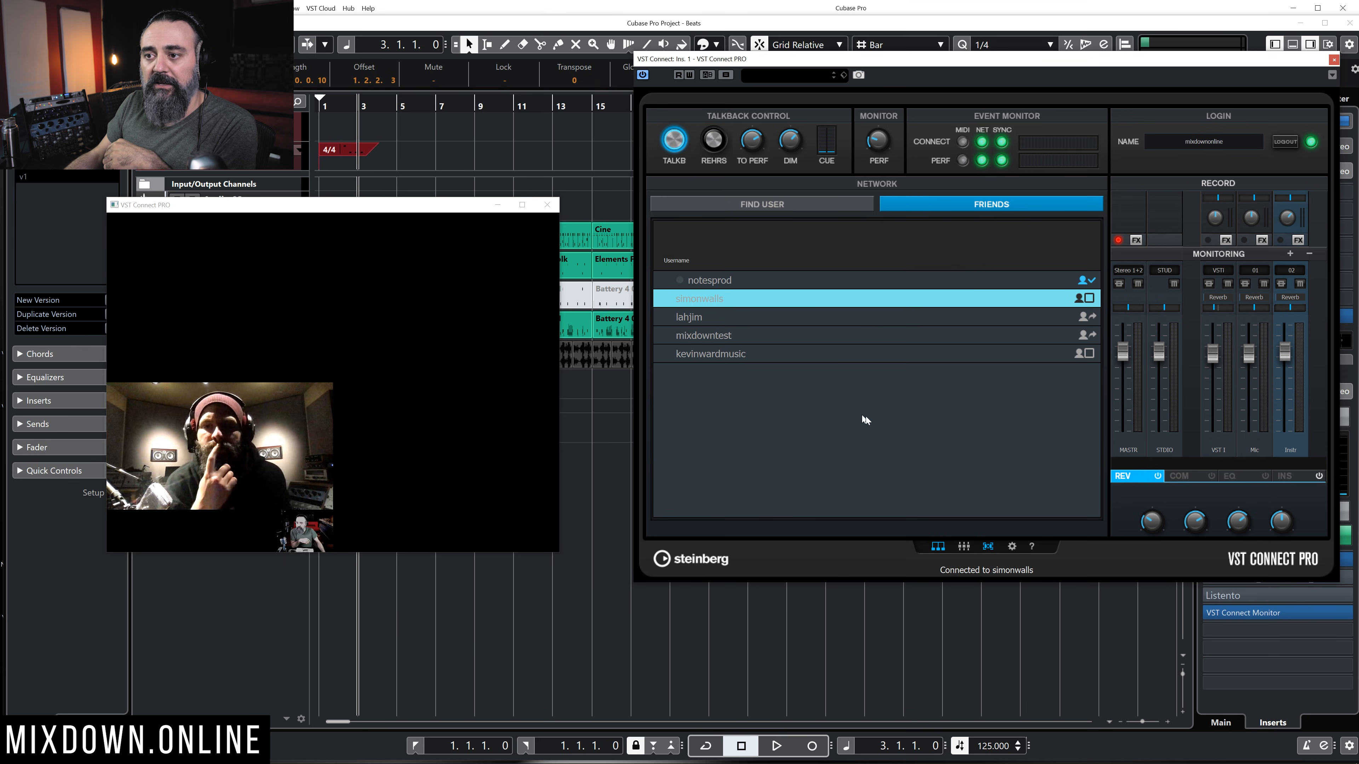
{"action": "left_click_drag", "start_coordinate": [377, 208], "coordinate": [578, 205]}
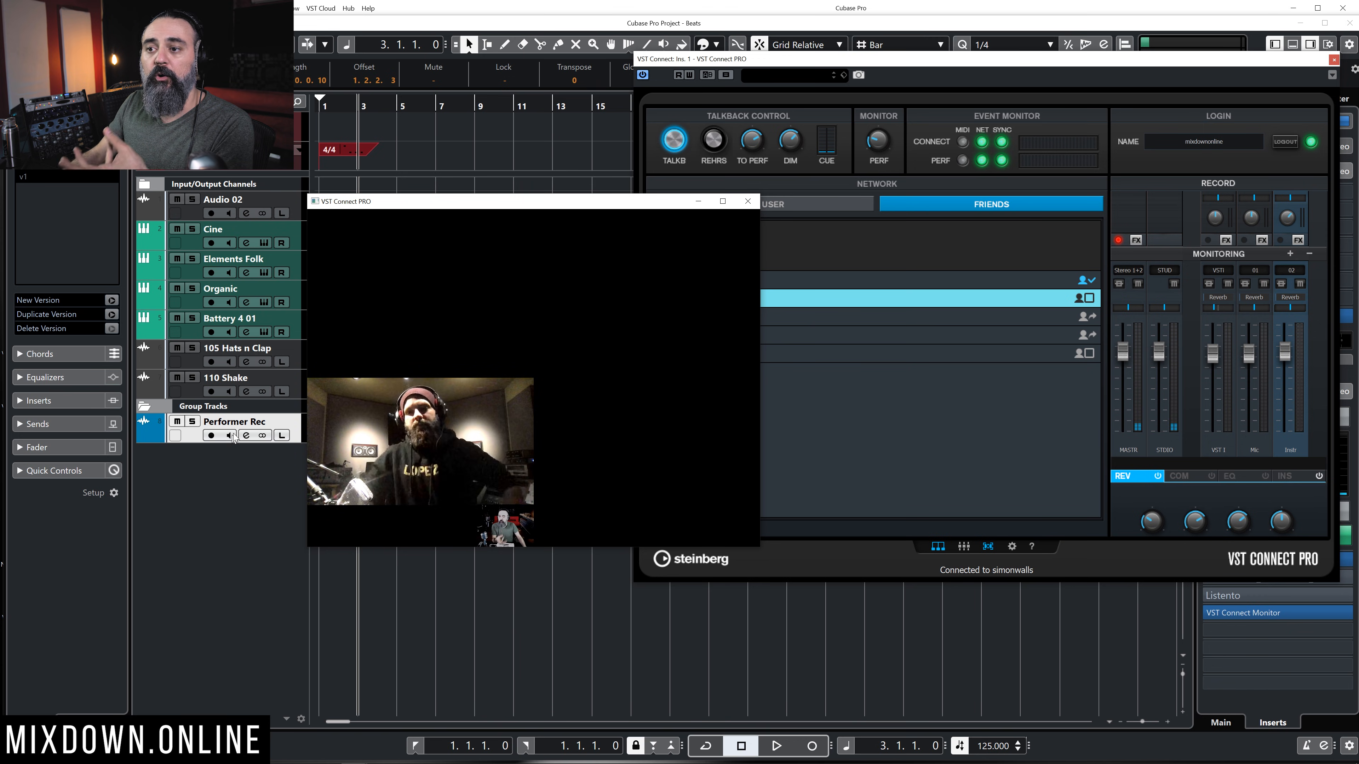
Step: Rename the Performer Rec track to Guitars, shifting the performer's video window clear of the track list
{"action": "left_click", "coordinate": [243, 428]}
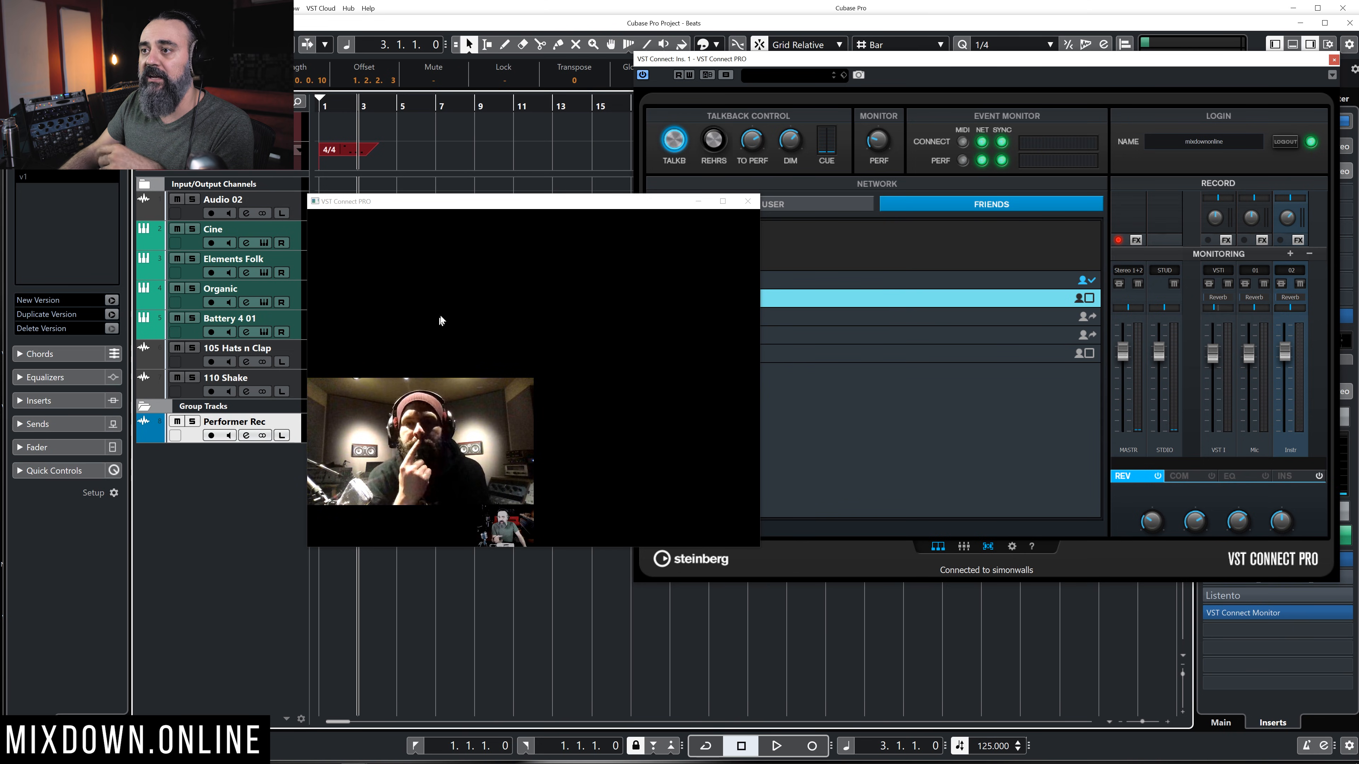
{"action": "left_click_drag", "start_coordinate": [490, 201], "coordinate": [536, 212]}
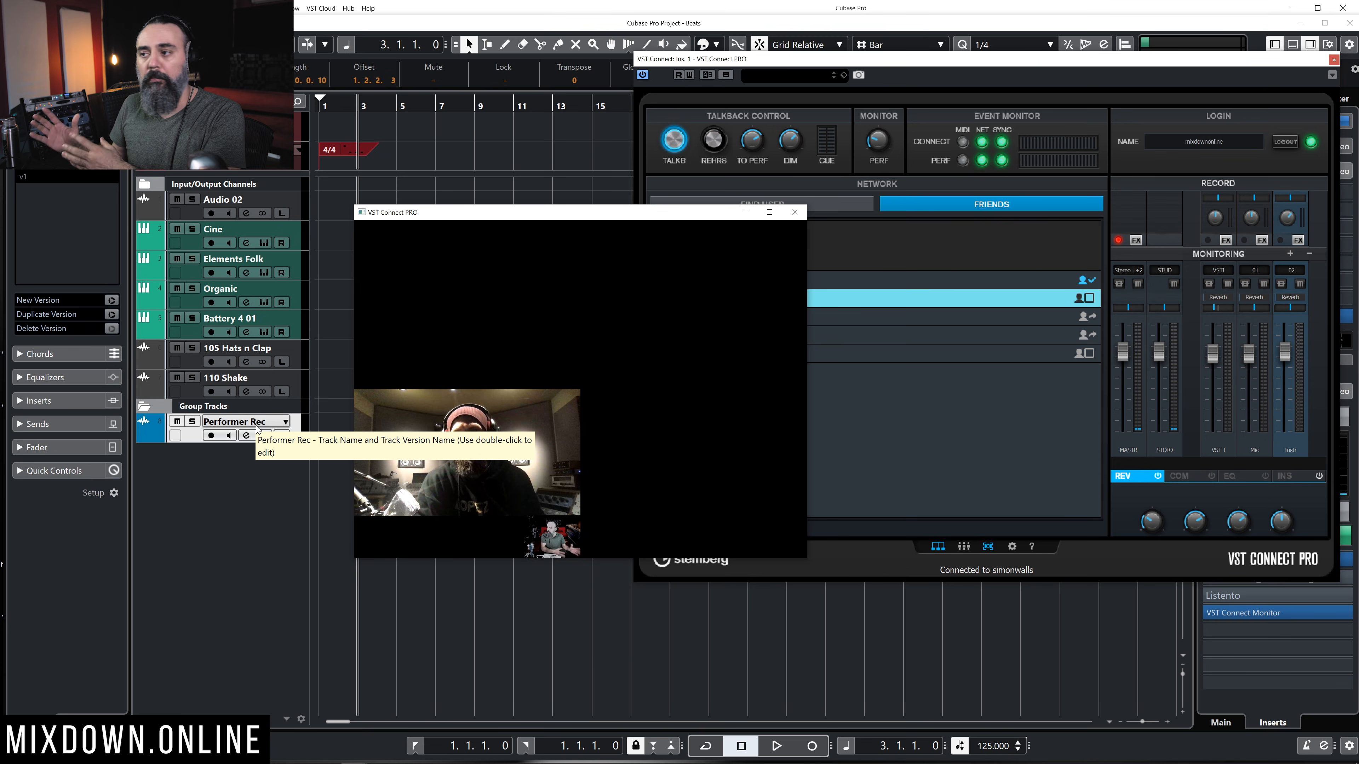
{"action": "double_click", "coordinate": [237, 421]}
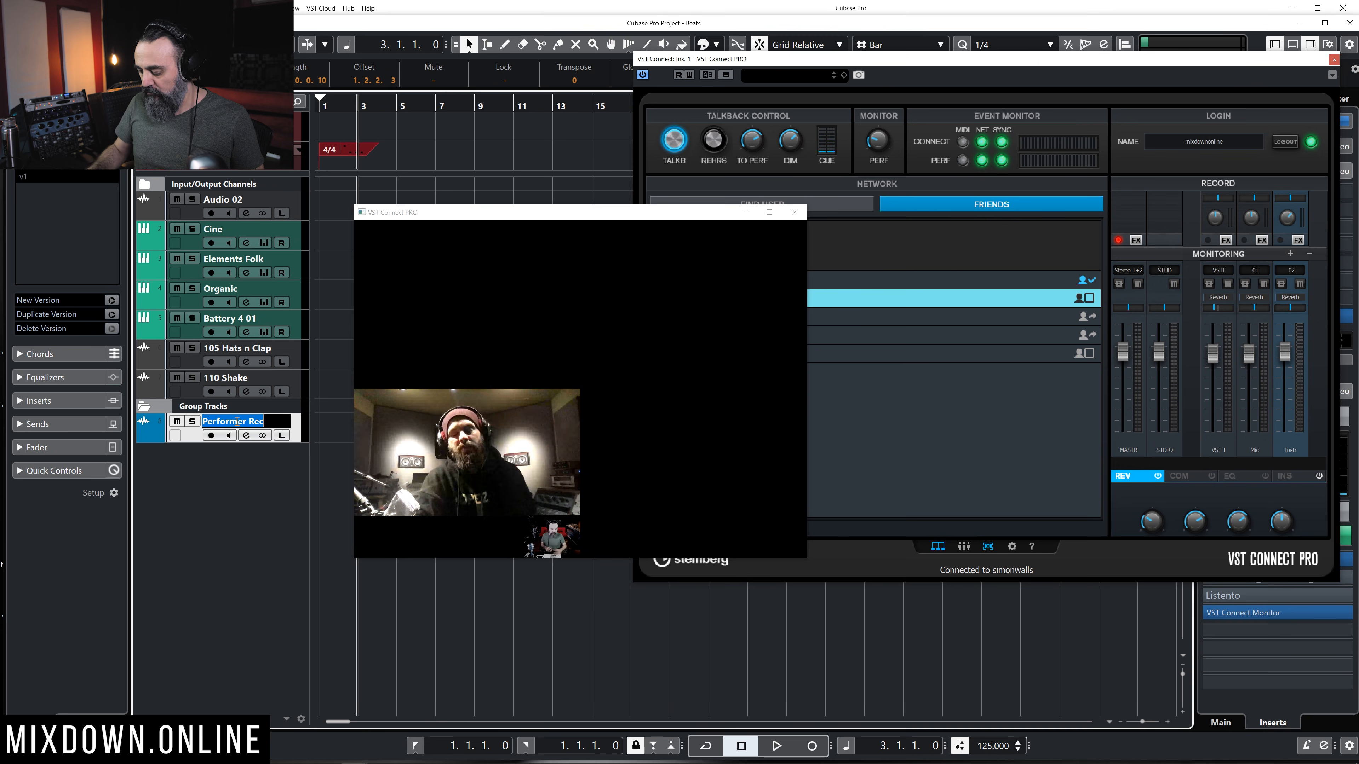
{"action": "key", "text": "BackSpace"}
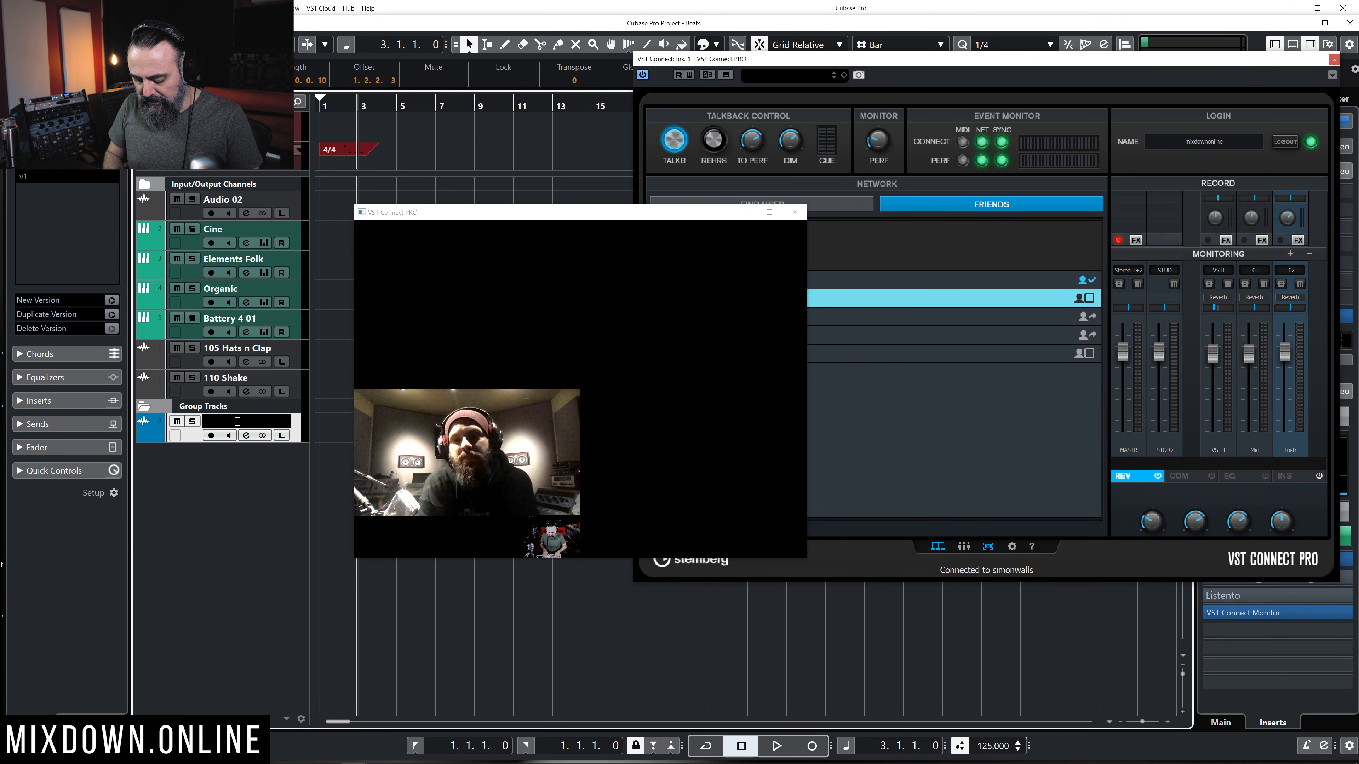
{"action": "type", "text": "Guit"}
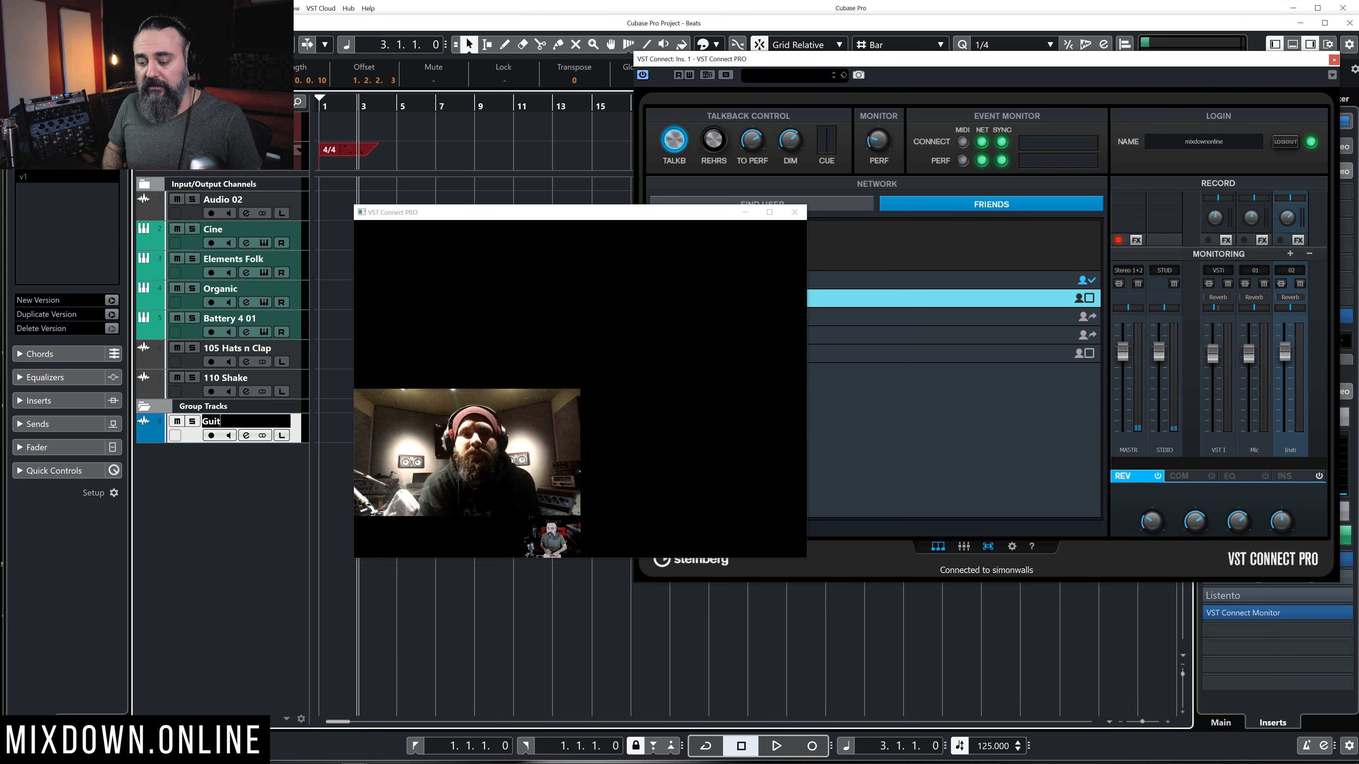
{"action": "type", "text": "ars"}
{"action": "key", "text": "Return"}
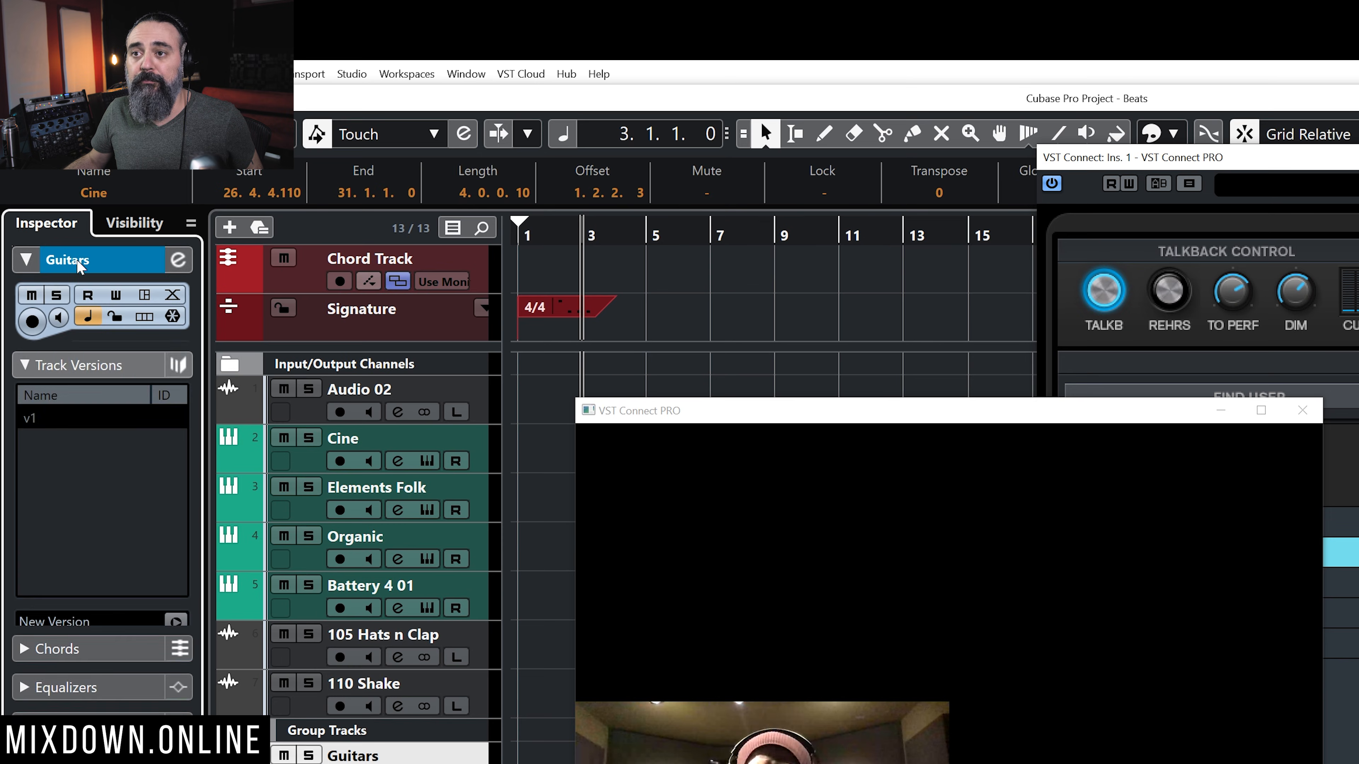
Step: Expand the Guitars track's routing settings, review the input bus choices around VST Connect, and place the video window beside the VST Connect PRO window
{"action": "left_click", "coordinate": [55, 122]}
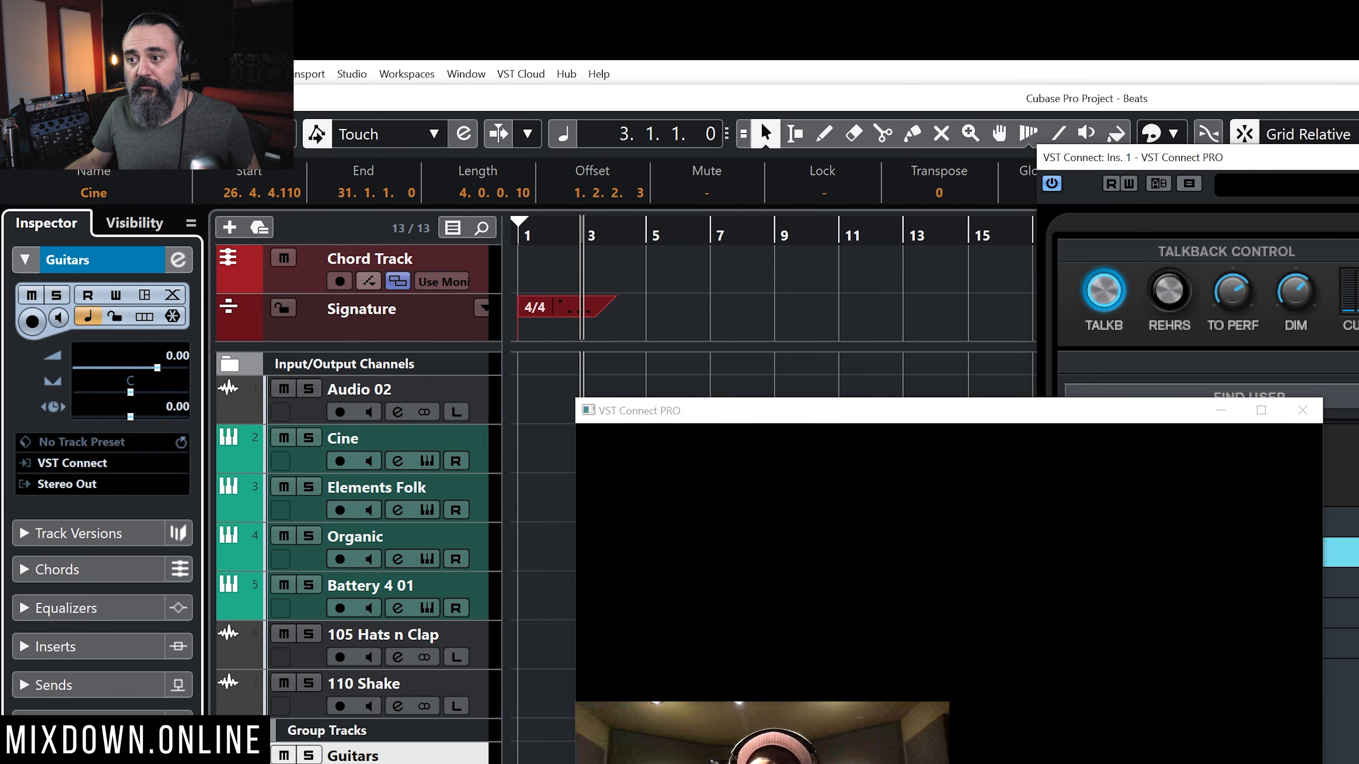
{"action": "left_click", "coordinate": [76, 463]}
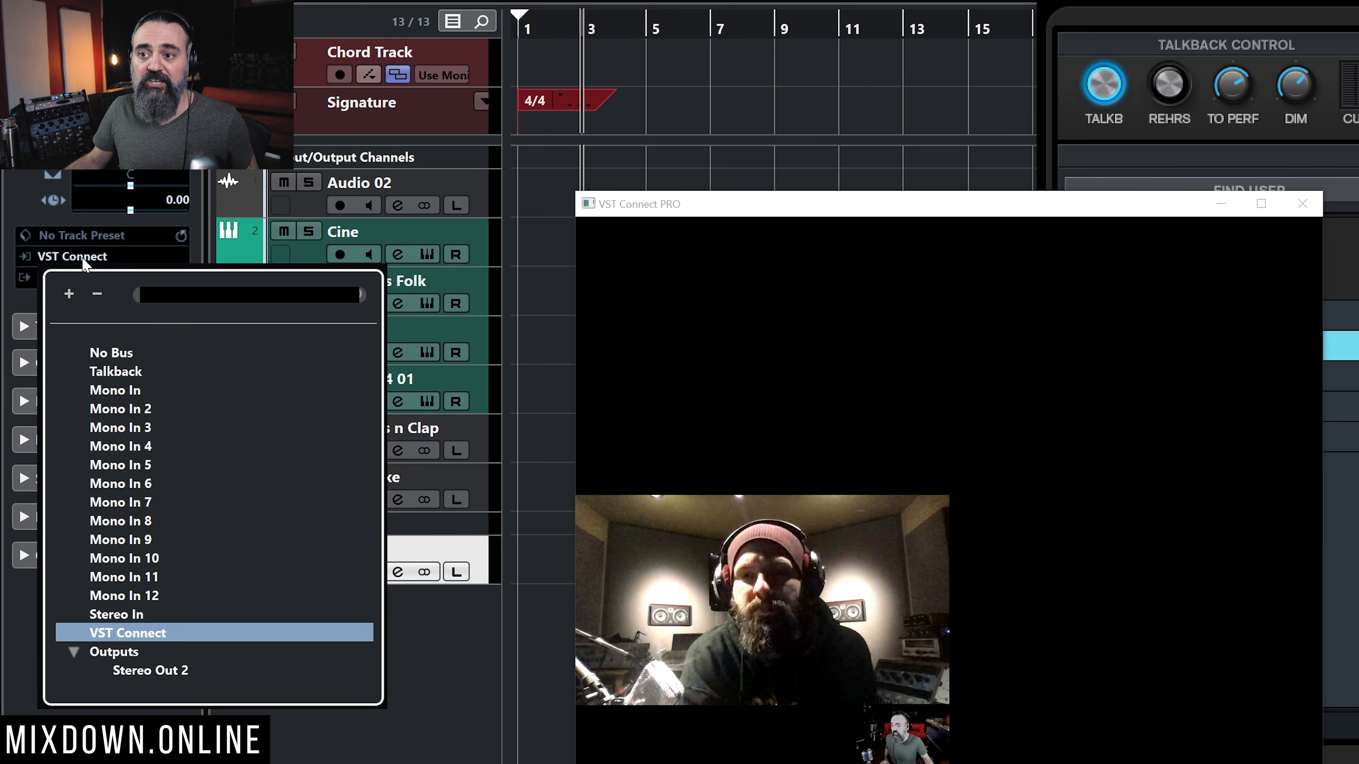
{"action": "left_click", "coordinate": [273, 743]}
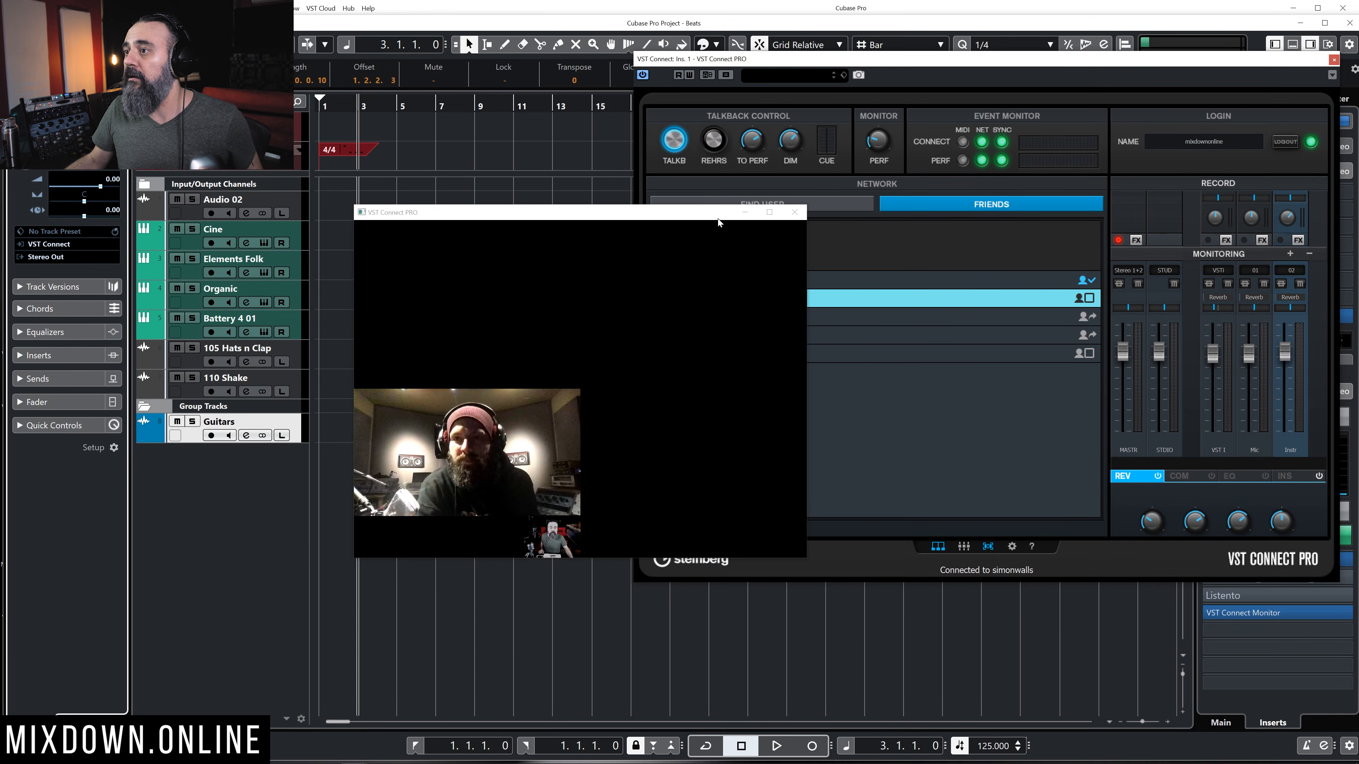
{"action": "left_click_drag", "start_coordinate": [717, 219], "coordinate": [534, 231]}
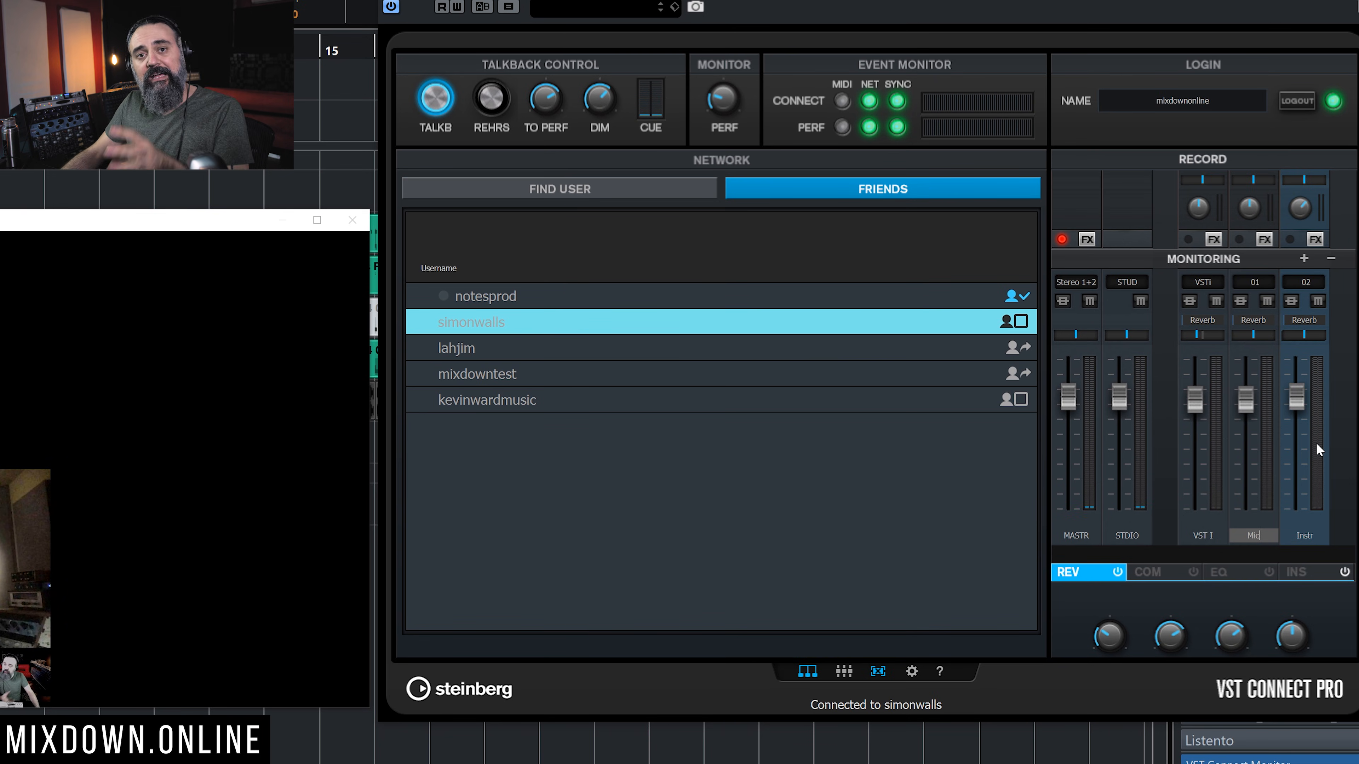
Step: Rename the performer's Mic channel to MIC1 and the Instr channel to MIC2
{"action": "left_click", "coordinate": [1262, 537]}
{"action": "double_click", "coordinate": [1258, 537]}
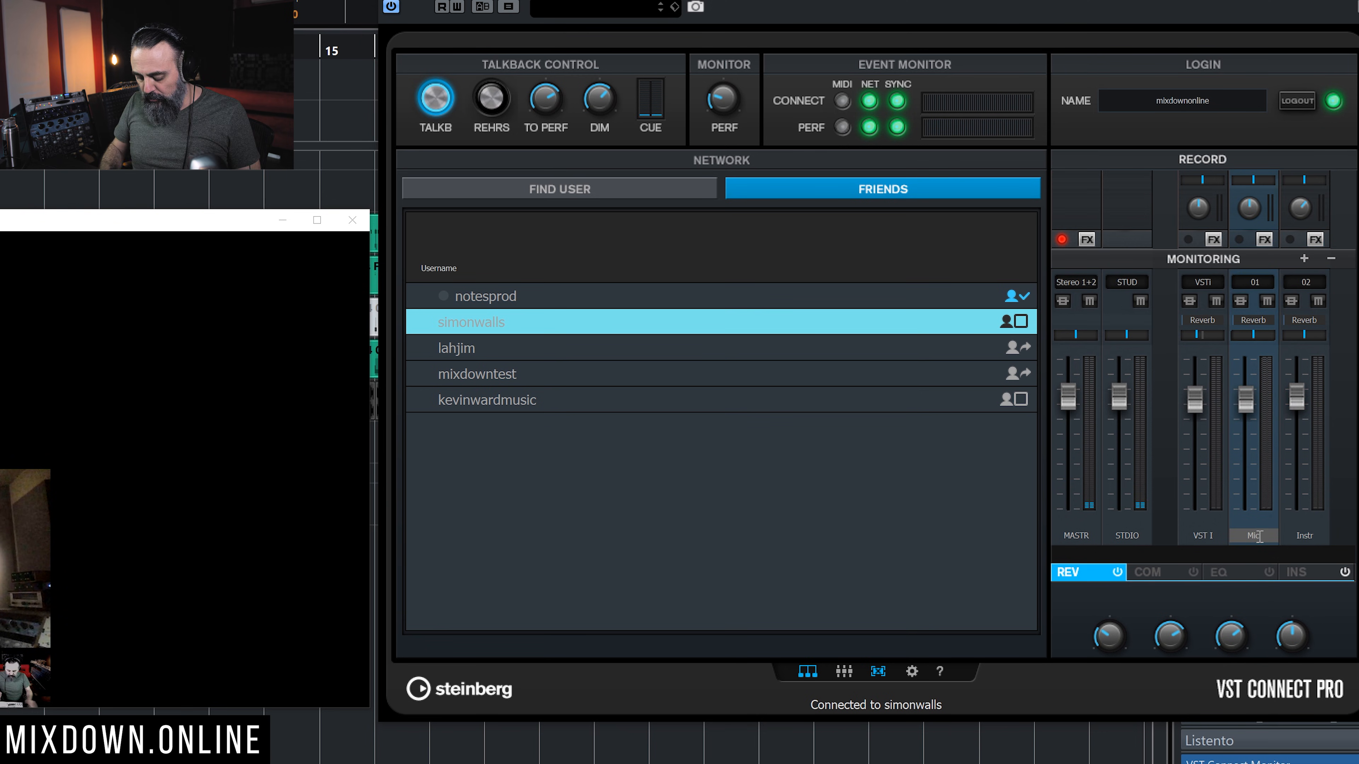
{"action": "type", "text": "MIC1"}
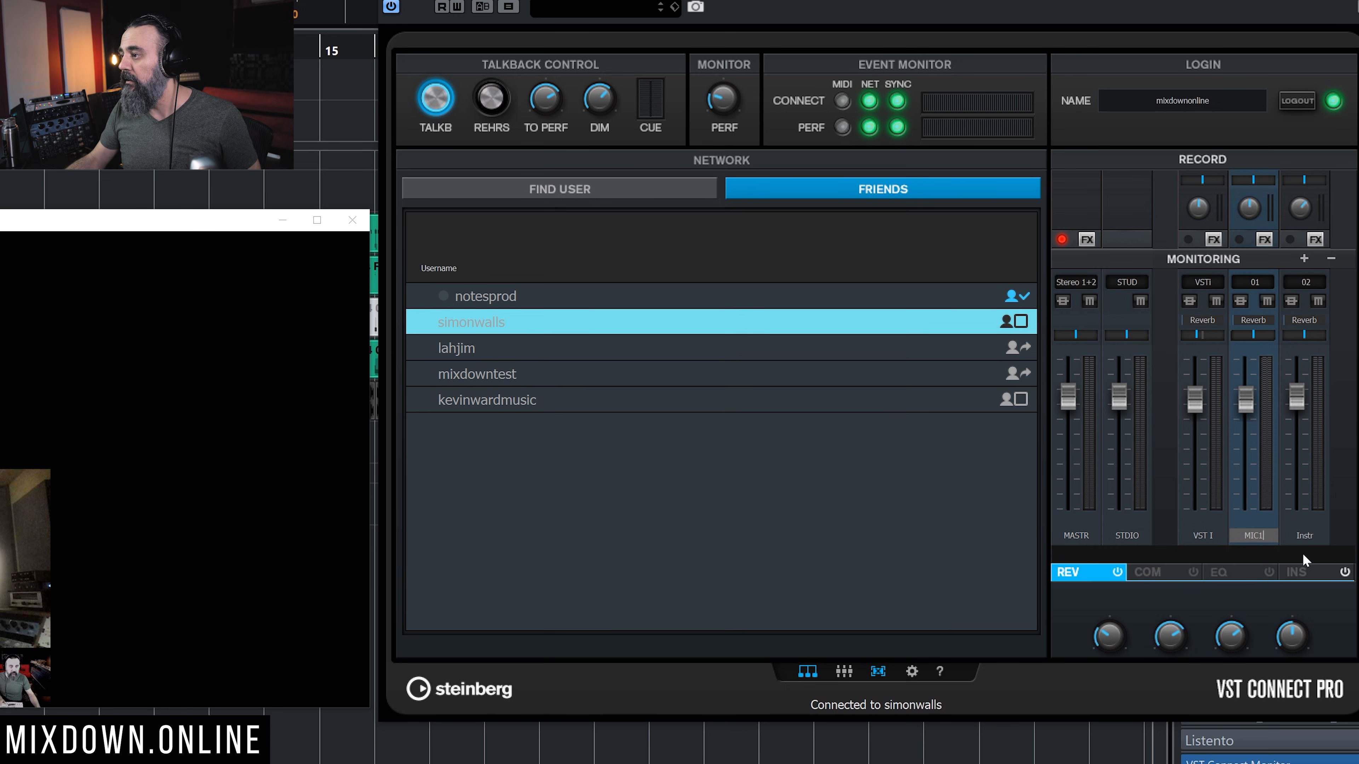
{"action": "left_click", "coordinate": [1312, 535]}
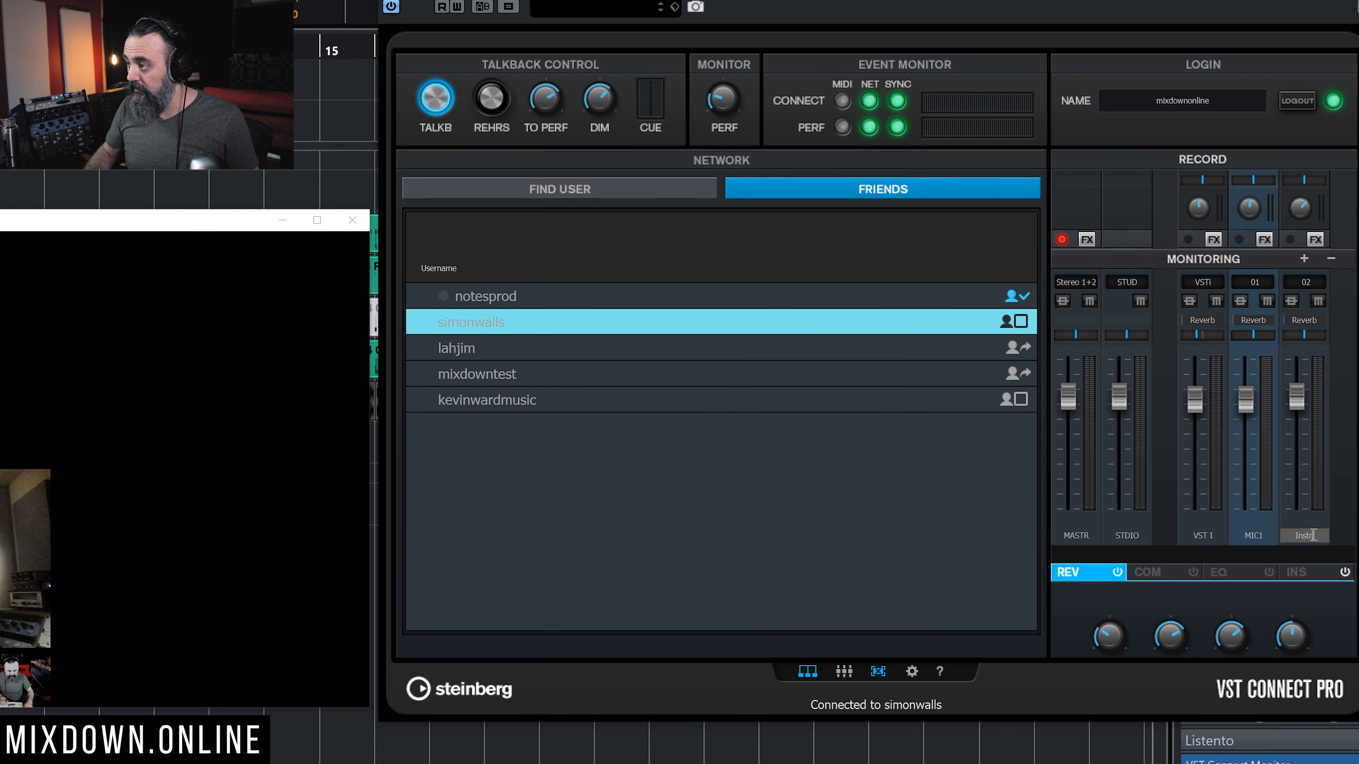
{"action": "key", "text": "BackSpace"}
{"action": "type", "text": "MIC2"}
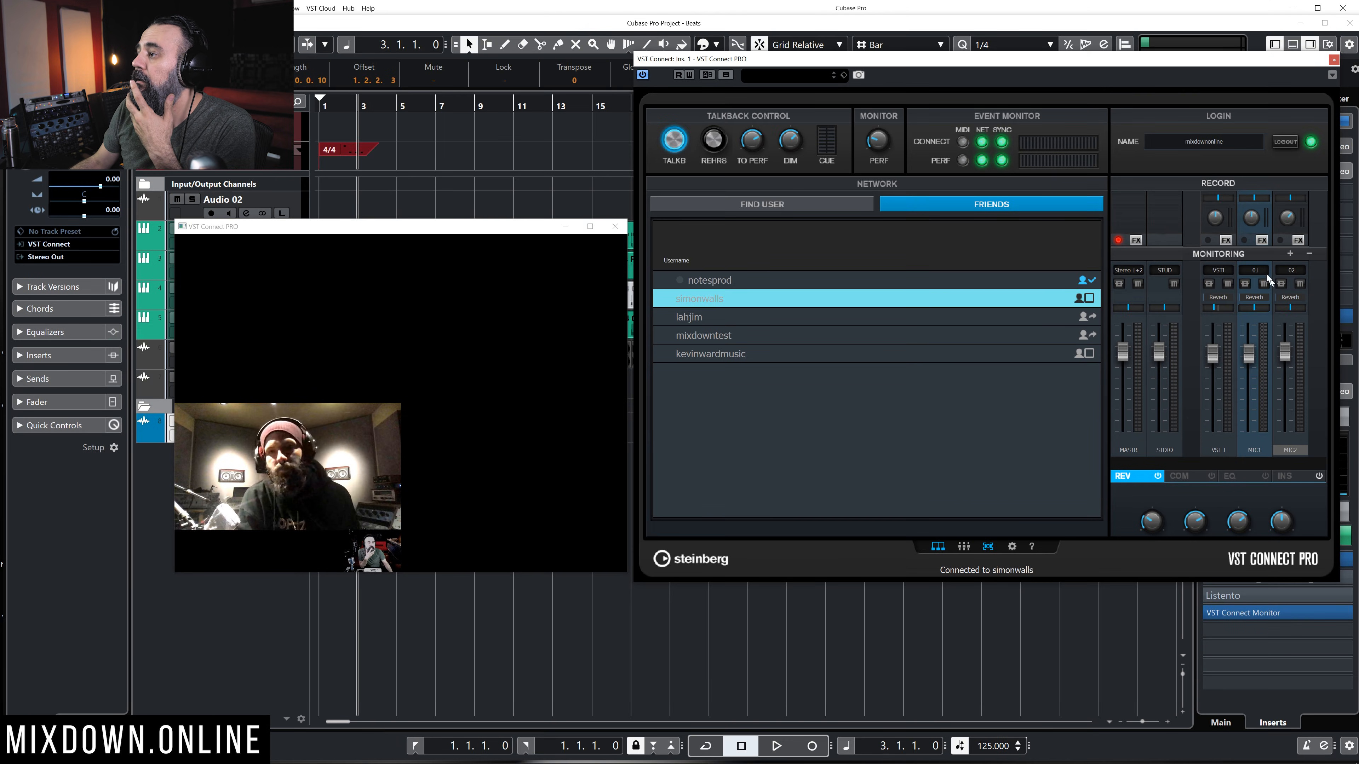
Step: Check the device inputs of MIC1 and MIC2, choosing Audio Device 02 for MIC2, and arm both channels for recording
{"action": "left_click", "coordinate": [1257, 270]}
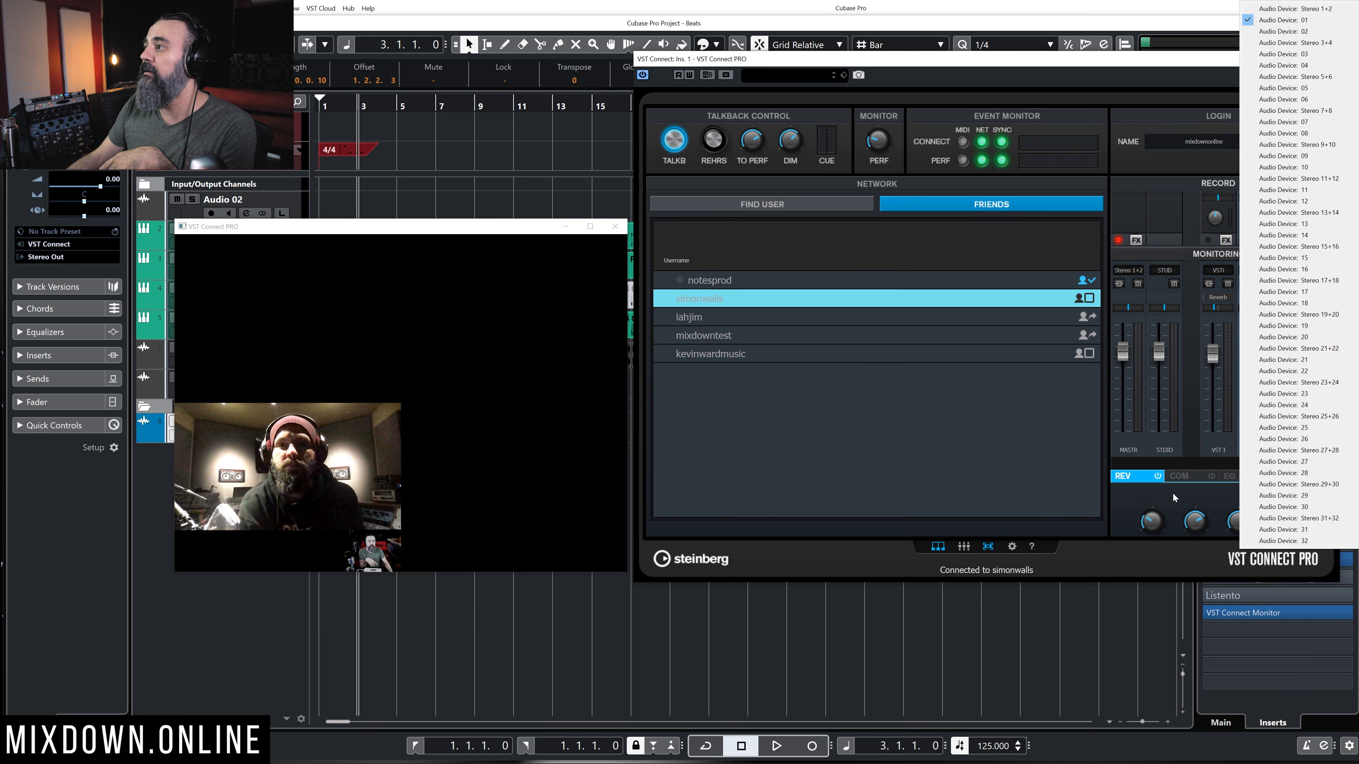
{"action": "left_click", "coordinate": [1198, 500]}
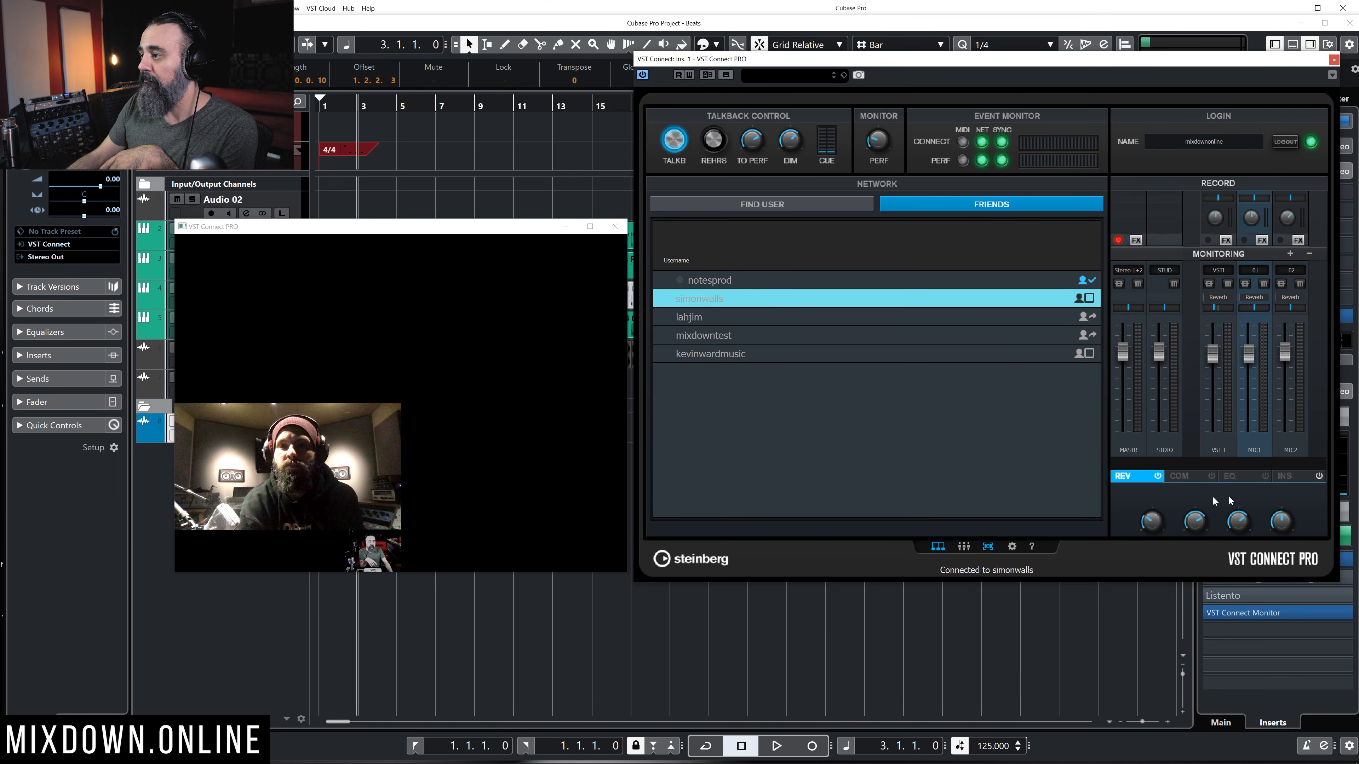
{"action": "left_click", "coordinate": [1291, 271]}
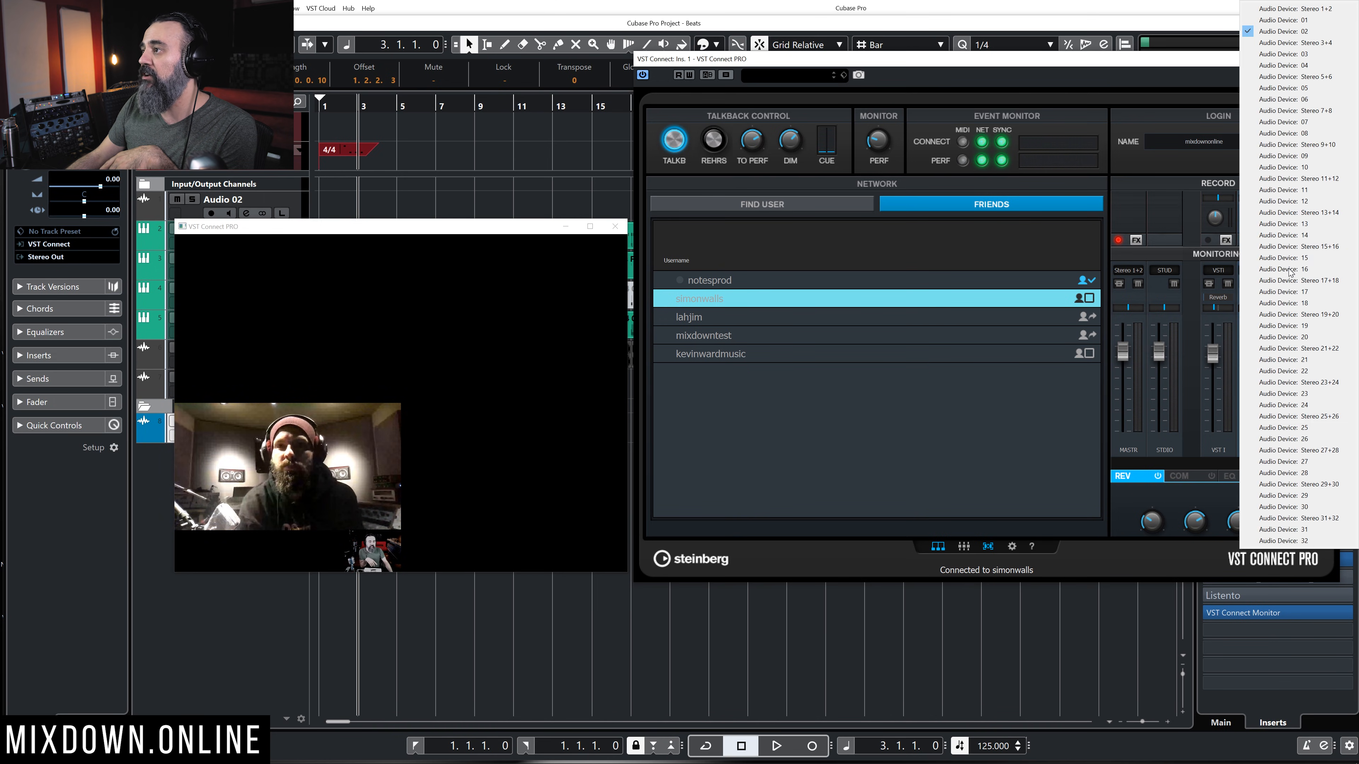
{"action": "left_click", "coordinate": [1286, 32]}
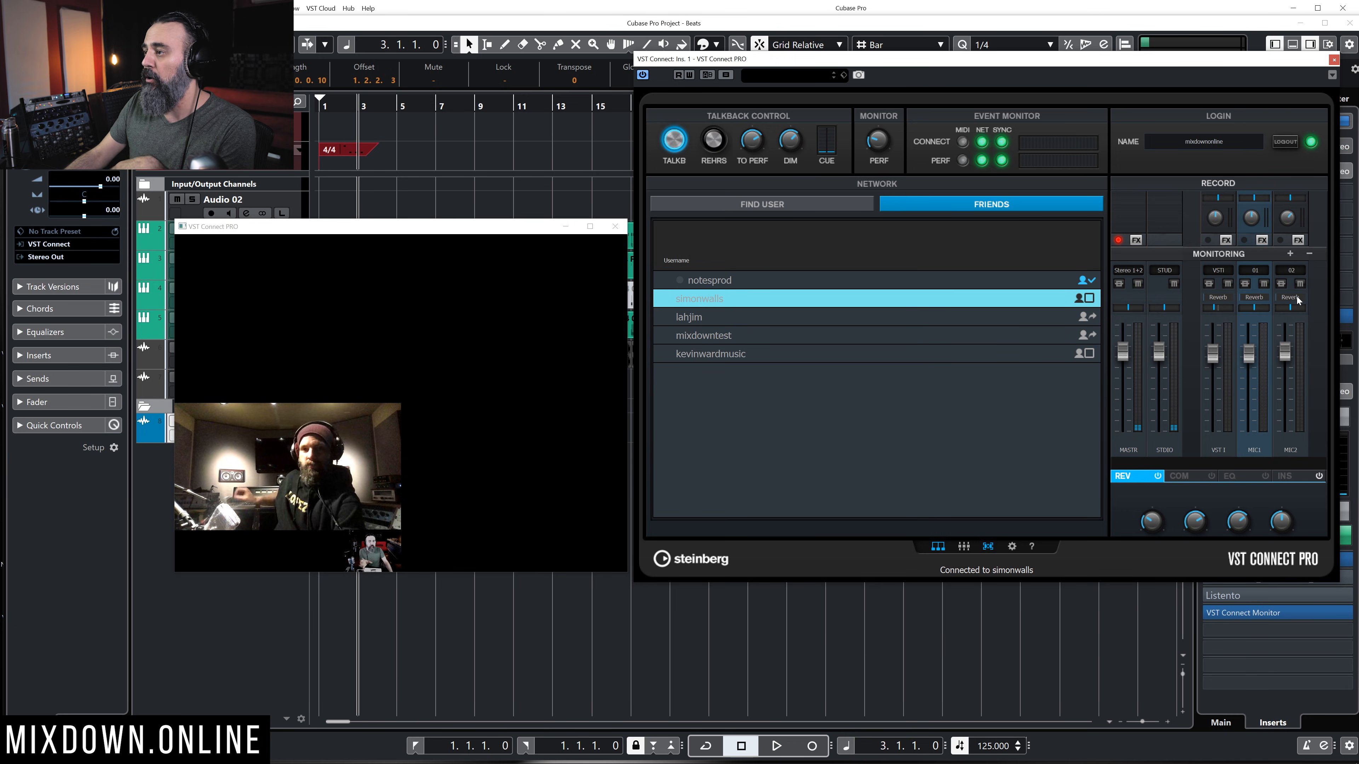
{"action": "left_click", "coordinate": [1280, 240]}
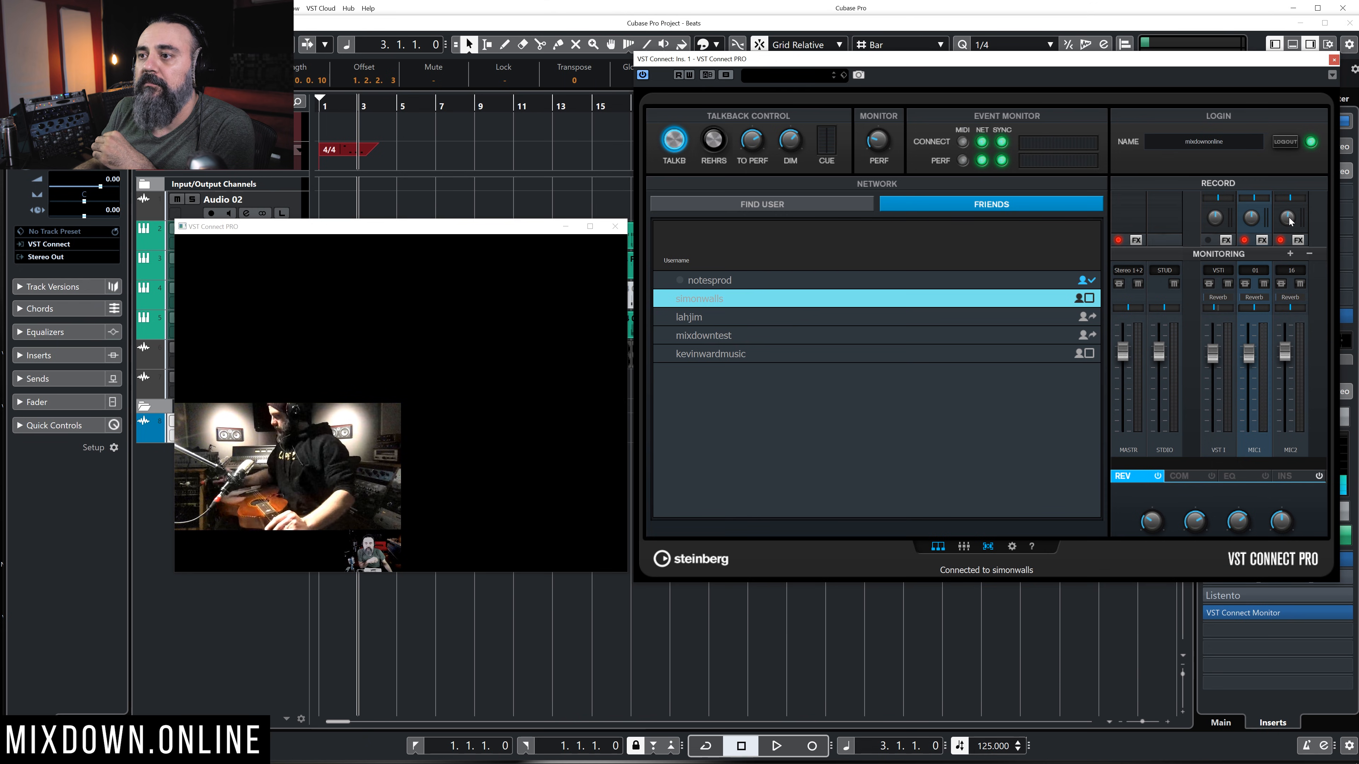
Step: Close the performer's video window and the VST Connect PRO window, and clear the event selection in the project
{"action": "left_click", "coordinate": [616, 226]}
{"action": "left_click", "coordinate": [1334, 60]}
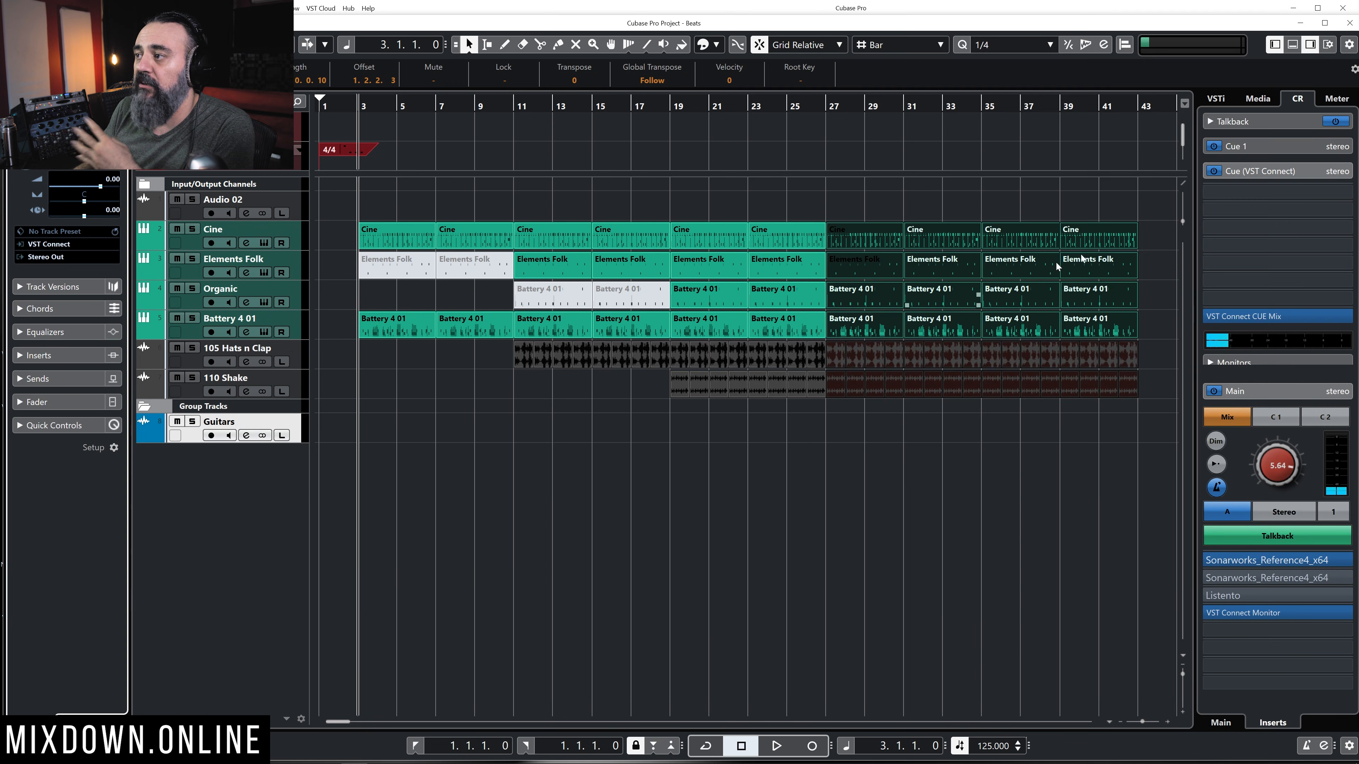
{"action": "left_click", "coordinate": [915, 205]}
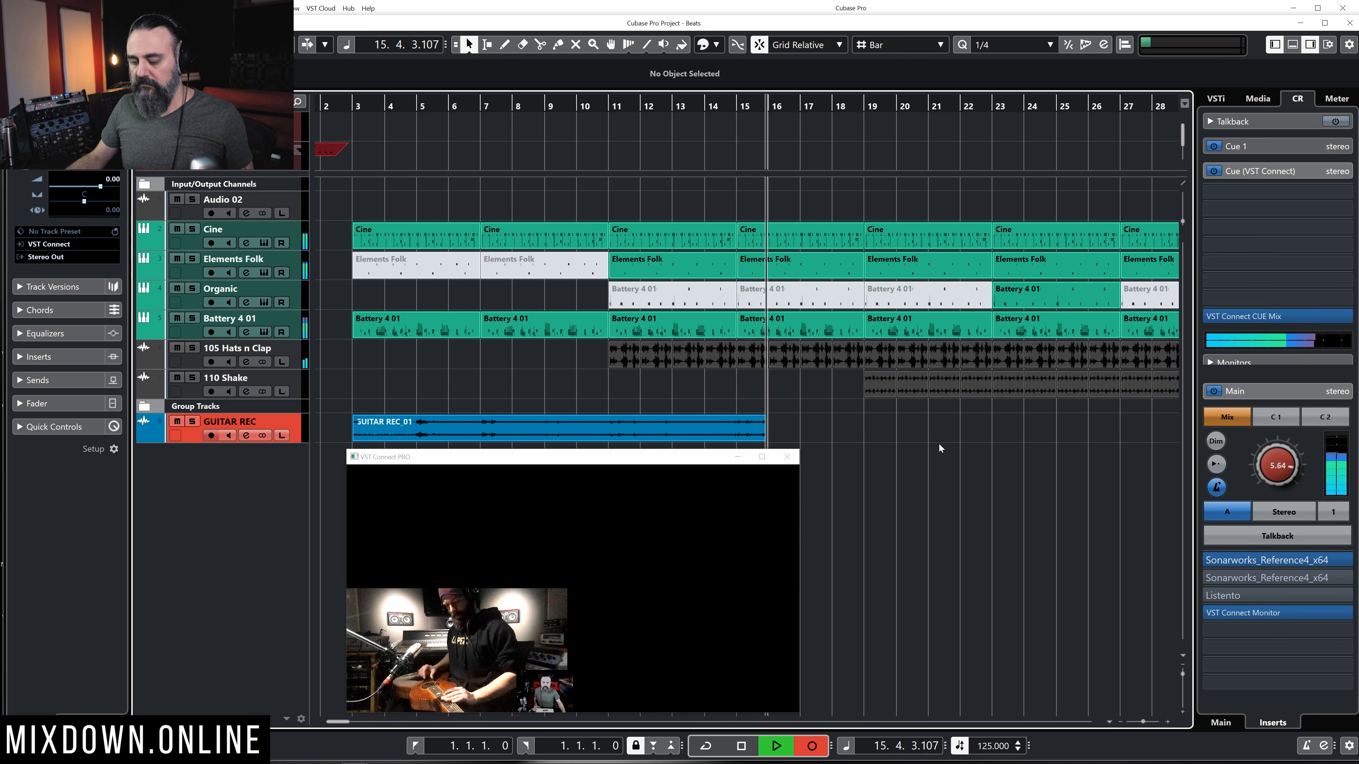
Step: During the guitar recording, mute the Organic track's Battery 4 01 event at bar 23, and stop the take when it ends
{"action": "key", "text": "g"}
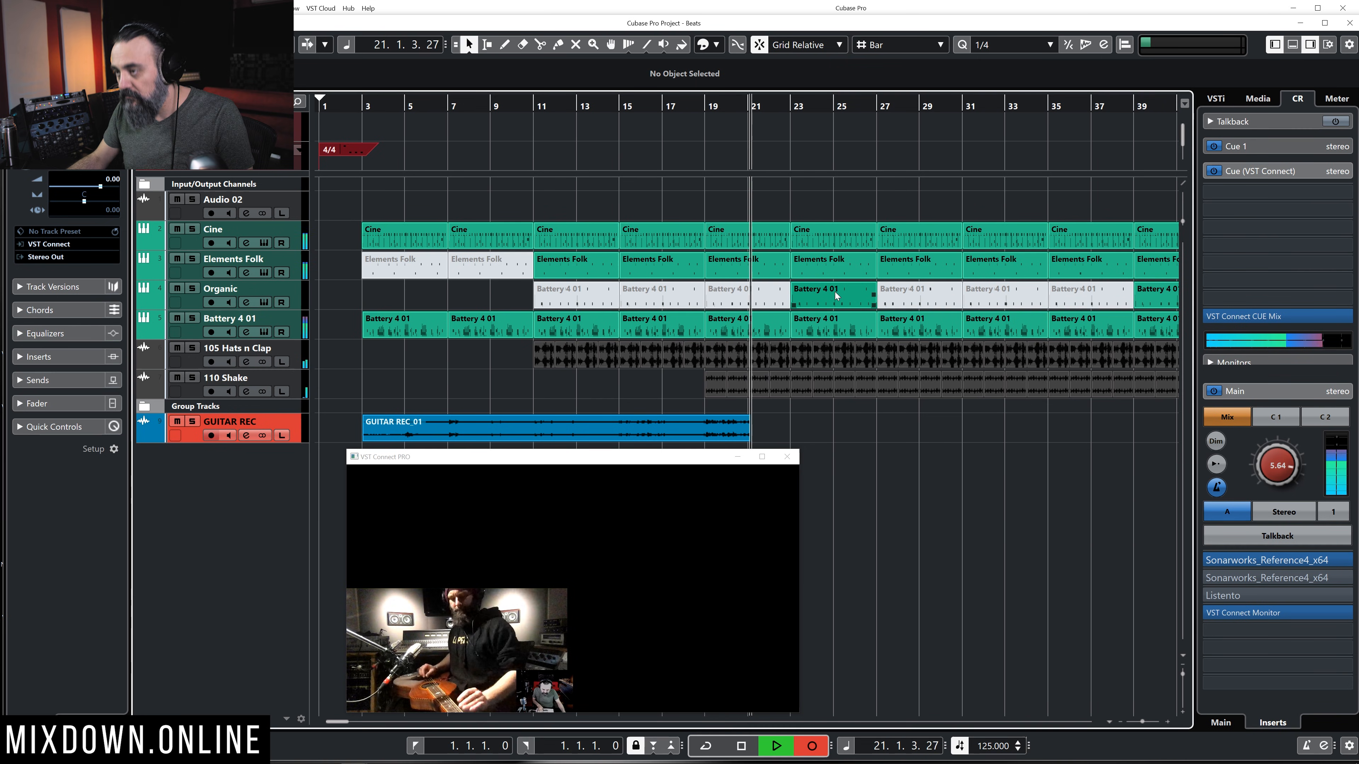
{"action": "key", "text": "7"}
{"action": "left_click", "coordinate": [839, 305]}
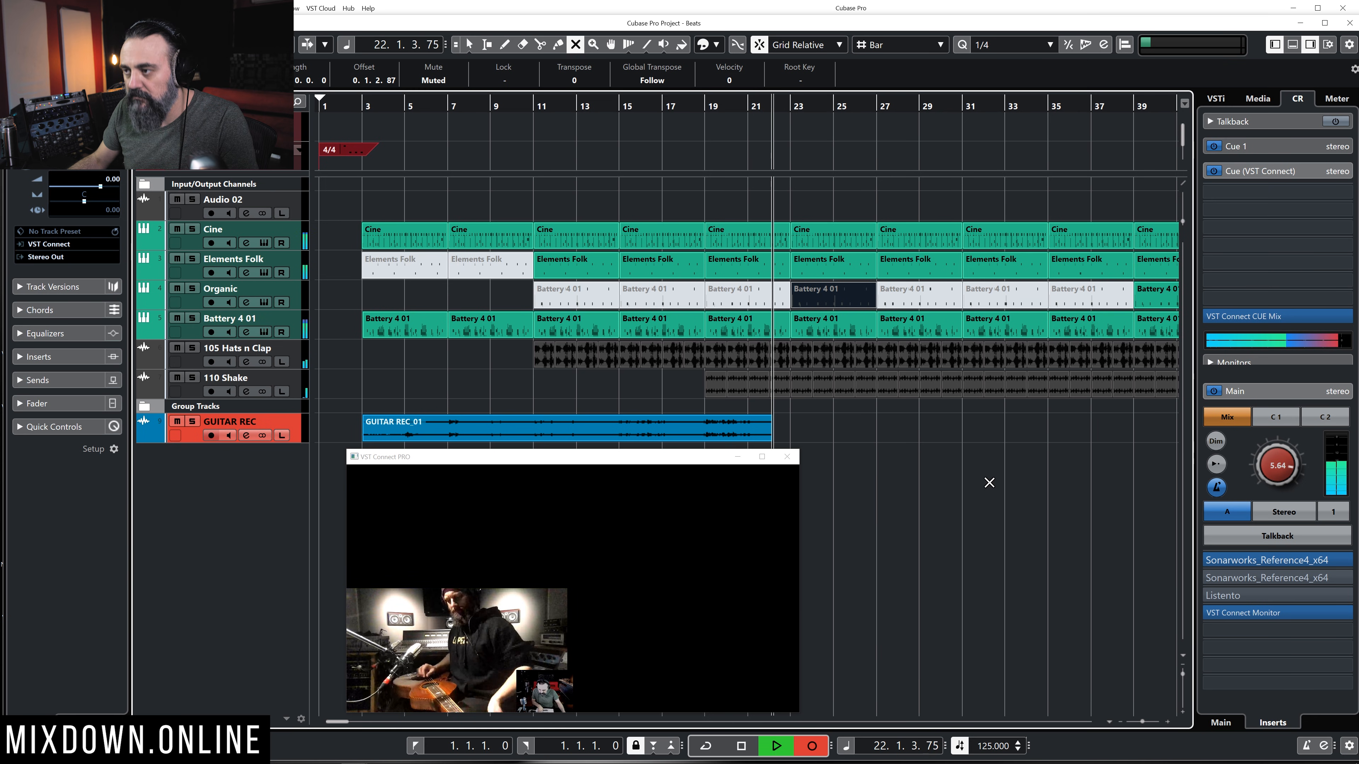
{"action": "key", "text": "1"}
{"action": "key", "text": "space"}
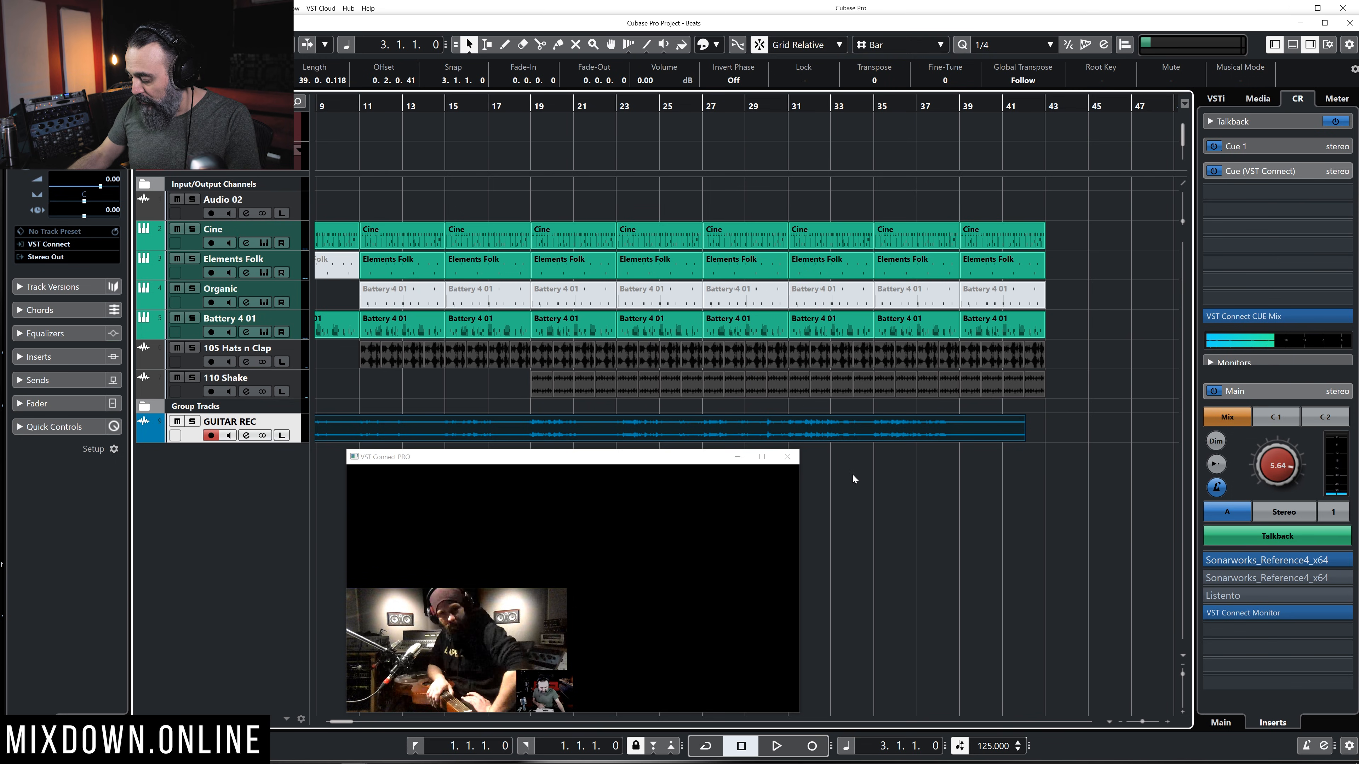
Step: Bring VST Connect PRO back up and show the list of recordings in its setup
{"action": "key", "text": "alt+Tab"}
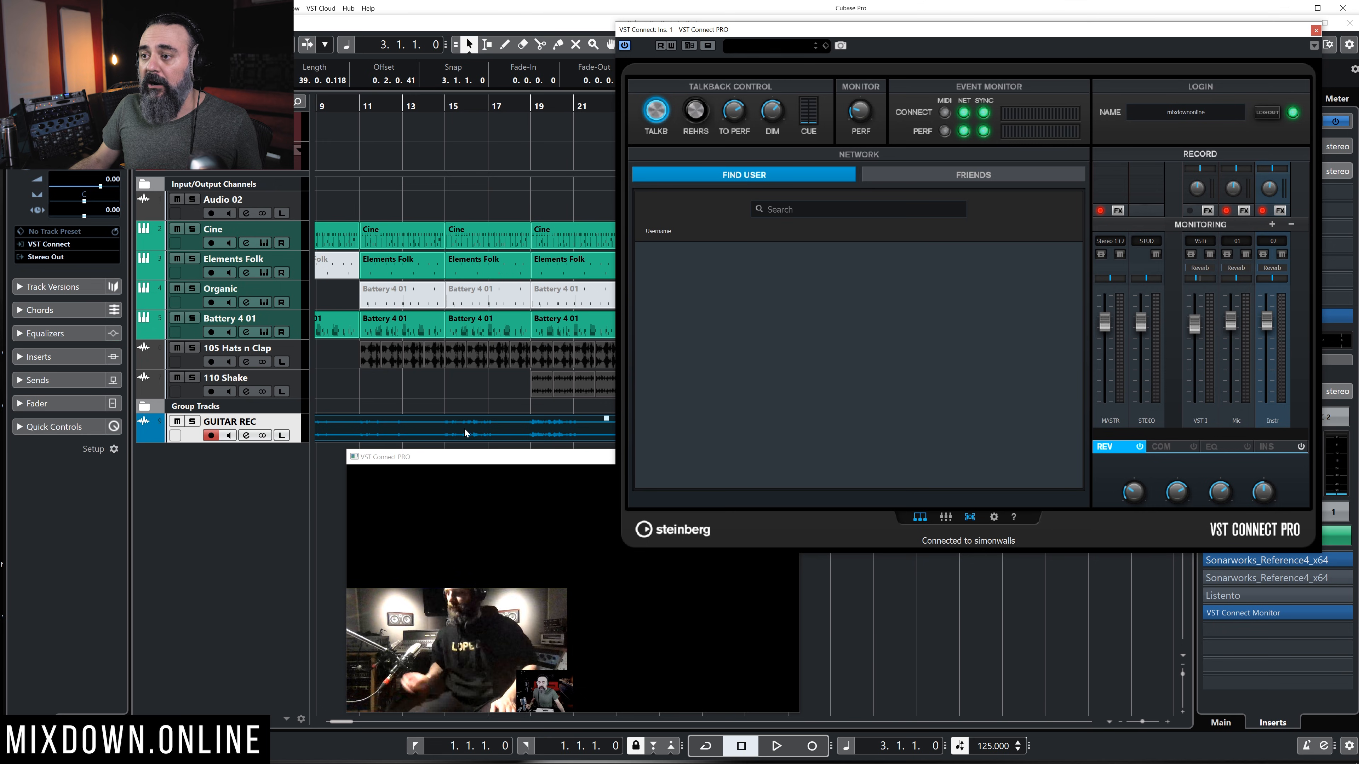
{"action": "left_click", "coordinate": [1315, 30]}
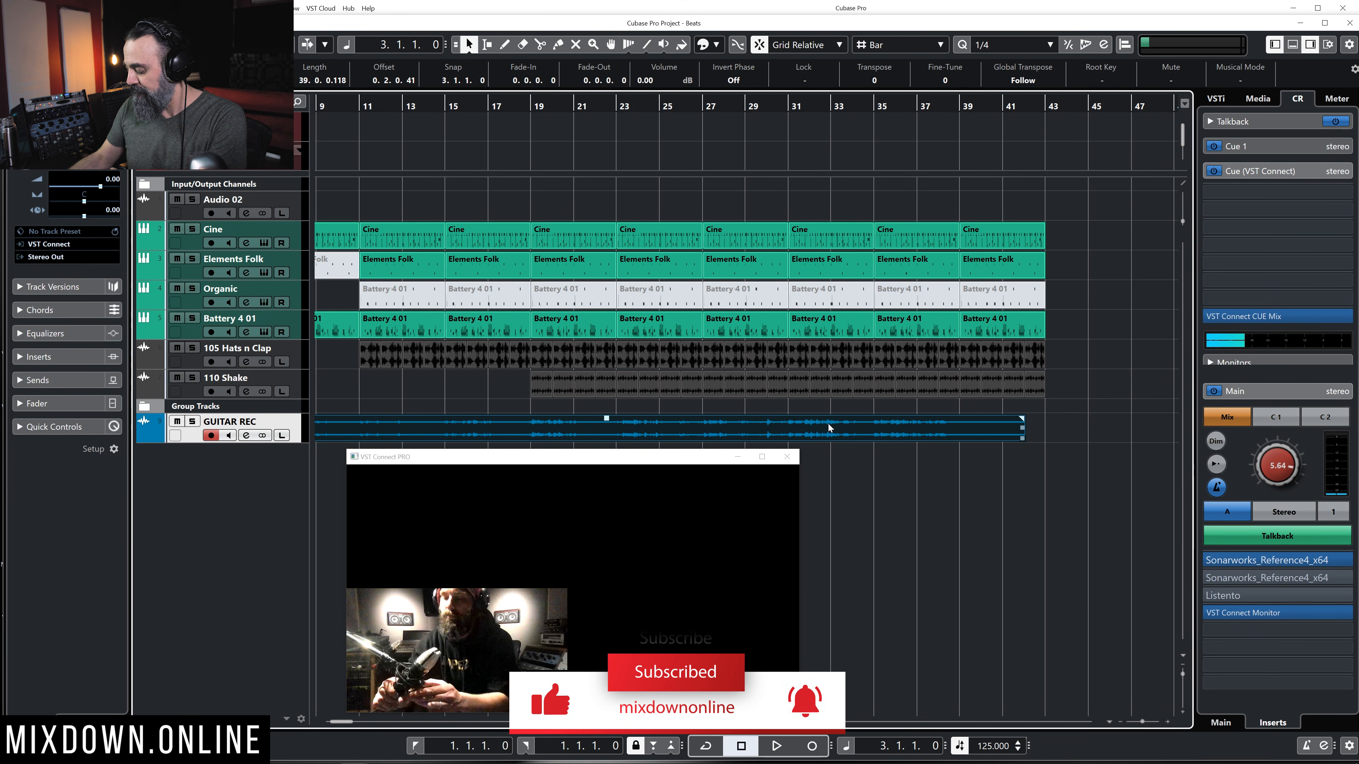
{"action": "key", "text": "F12"}
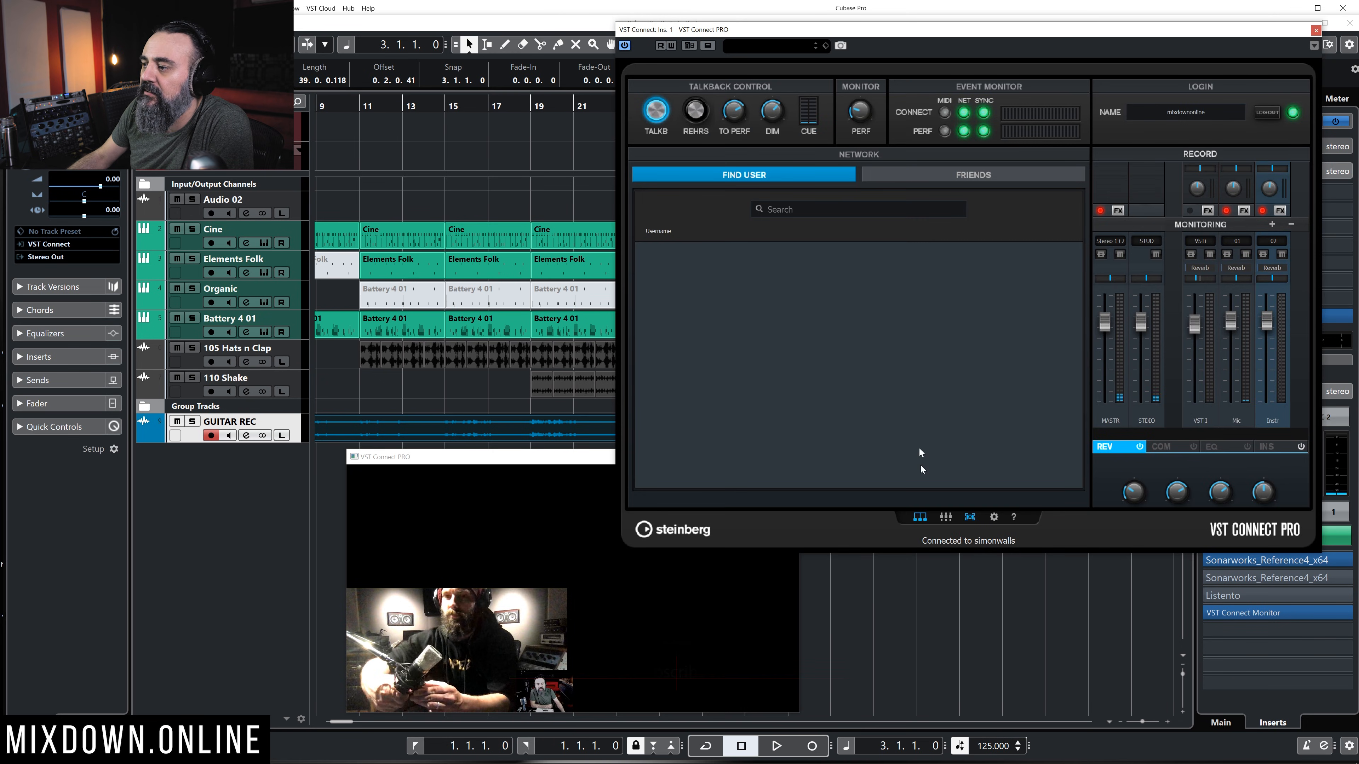
{"action": "left_click", "coordinate": [993, 517]}
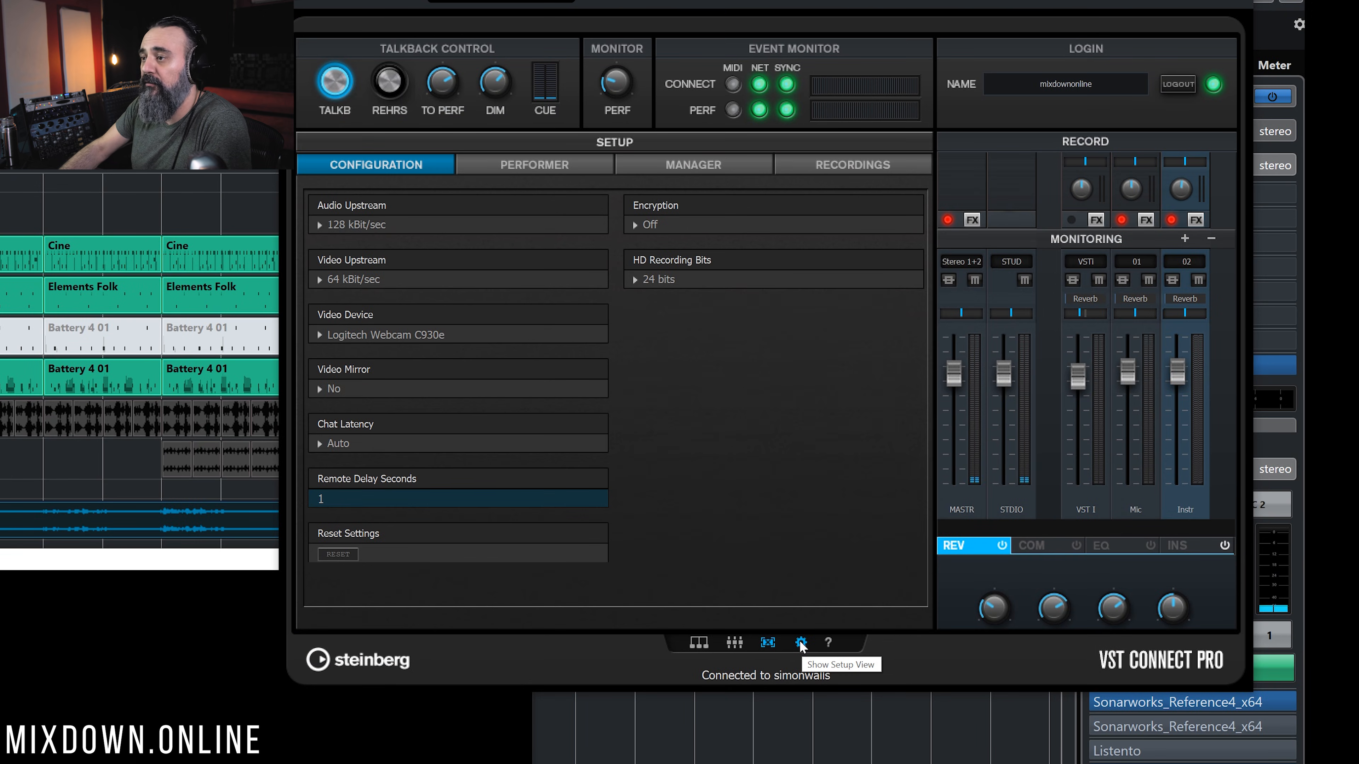
{"action": "left_click", "coordinate": [848, 167]}
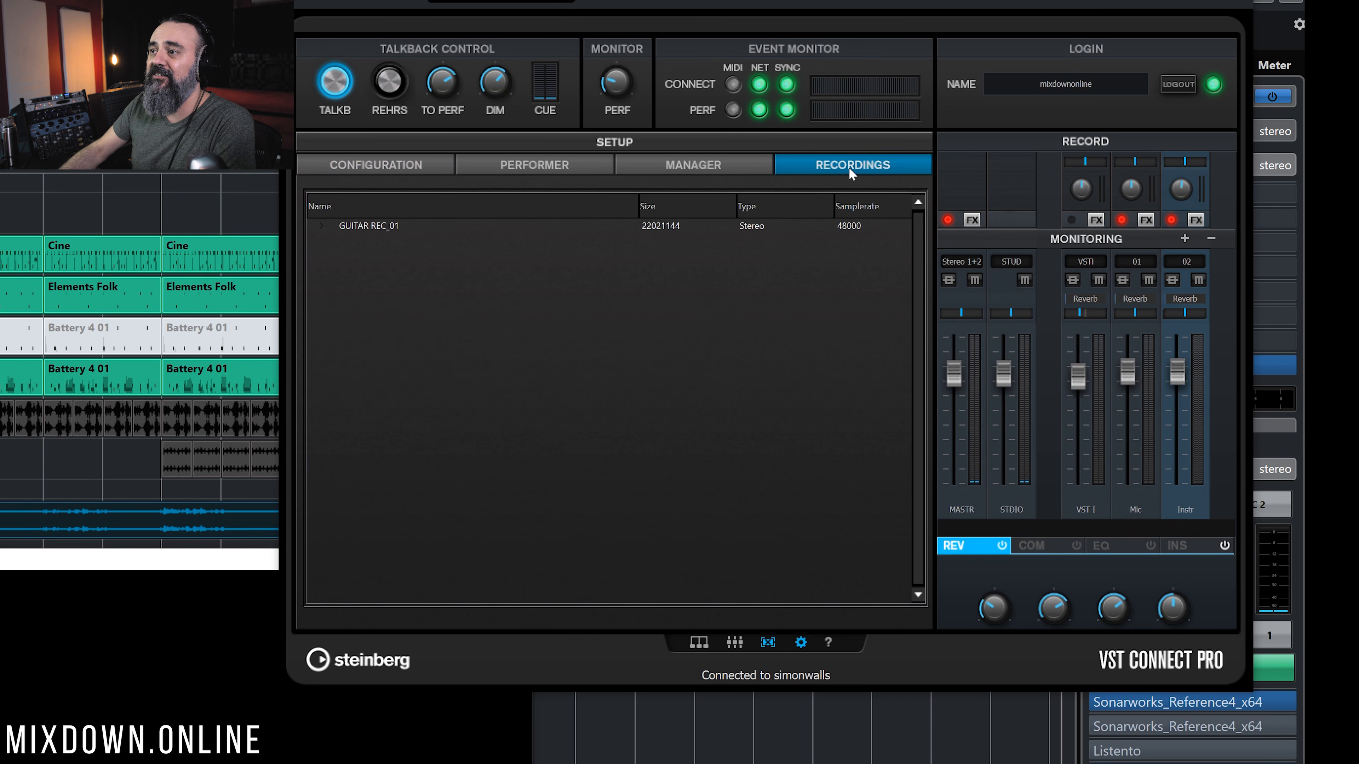
Step: Expand the GUITAR REC_01 recording and inspect its mono files GUITAR REC_01_1 and GUITAR REC_01_2
{"action": "left_click", "coordinate": [357, 229]}
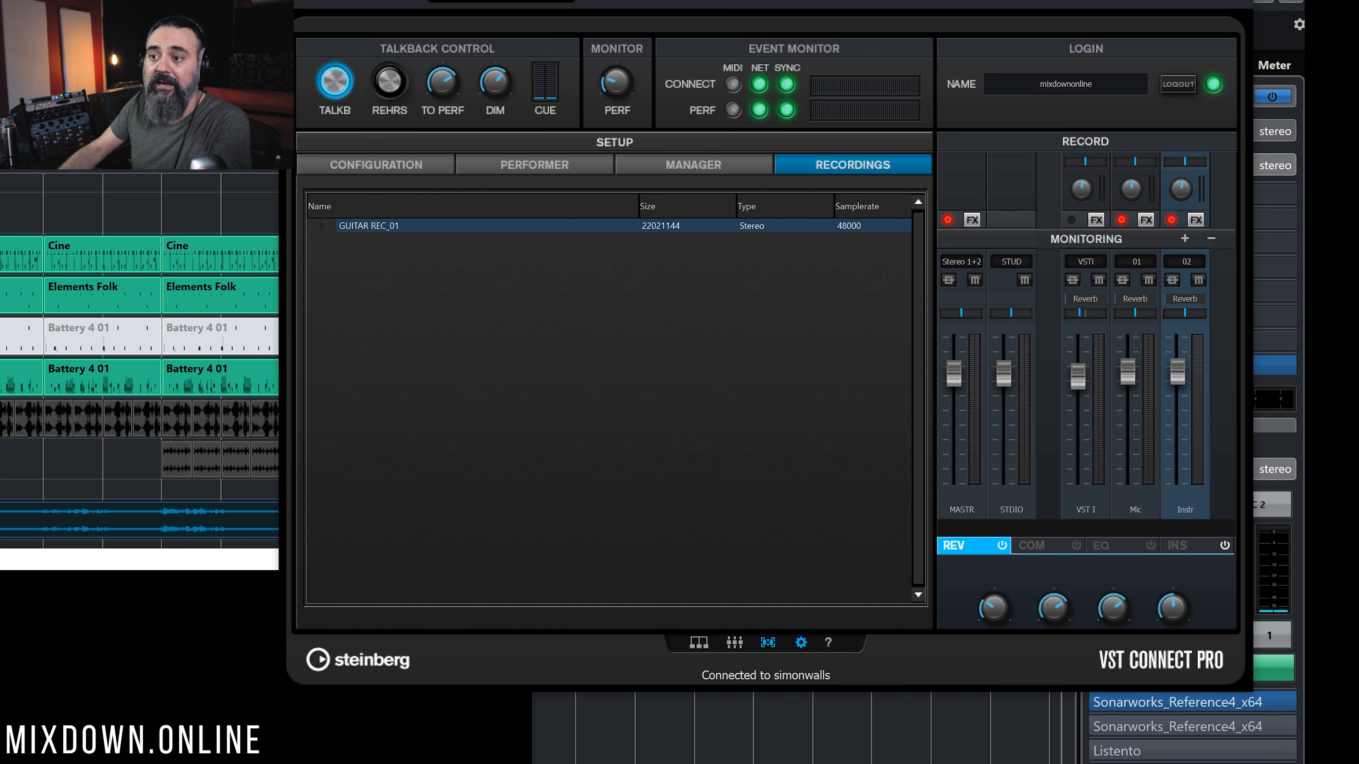
{"action": "left_click", "coordinate": [321, 225]}
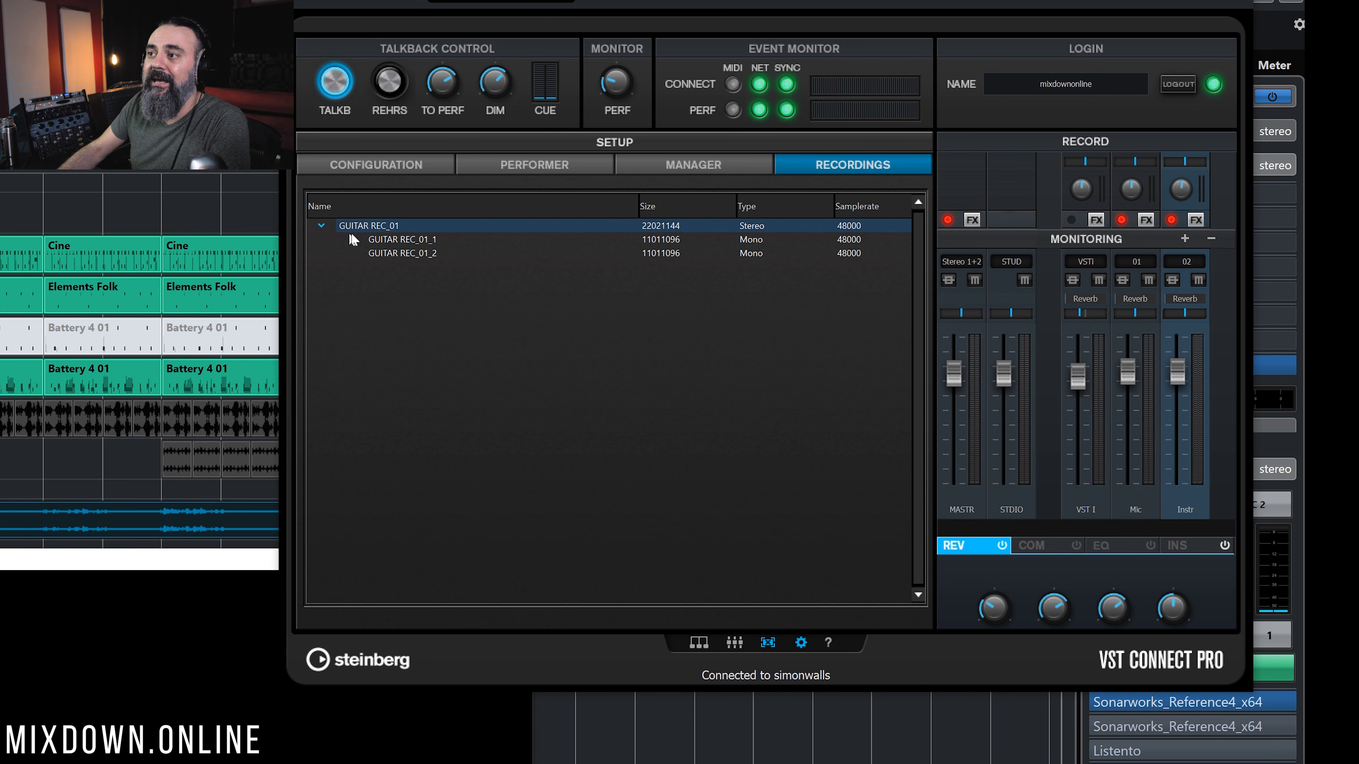
{"action": "left_click", "coordinate": [402, 253]}
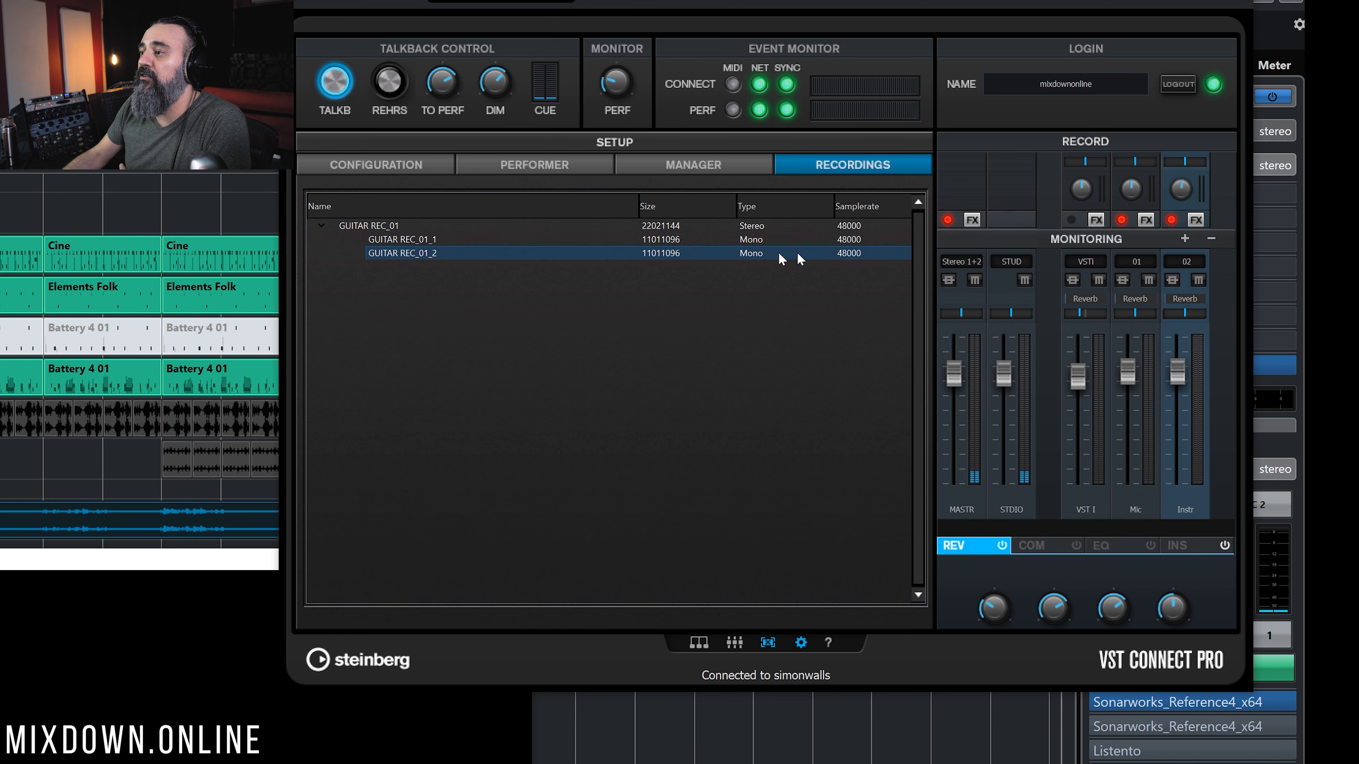
{"action": "left_click", "coordinate": [850, 243]}
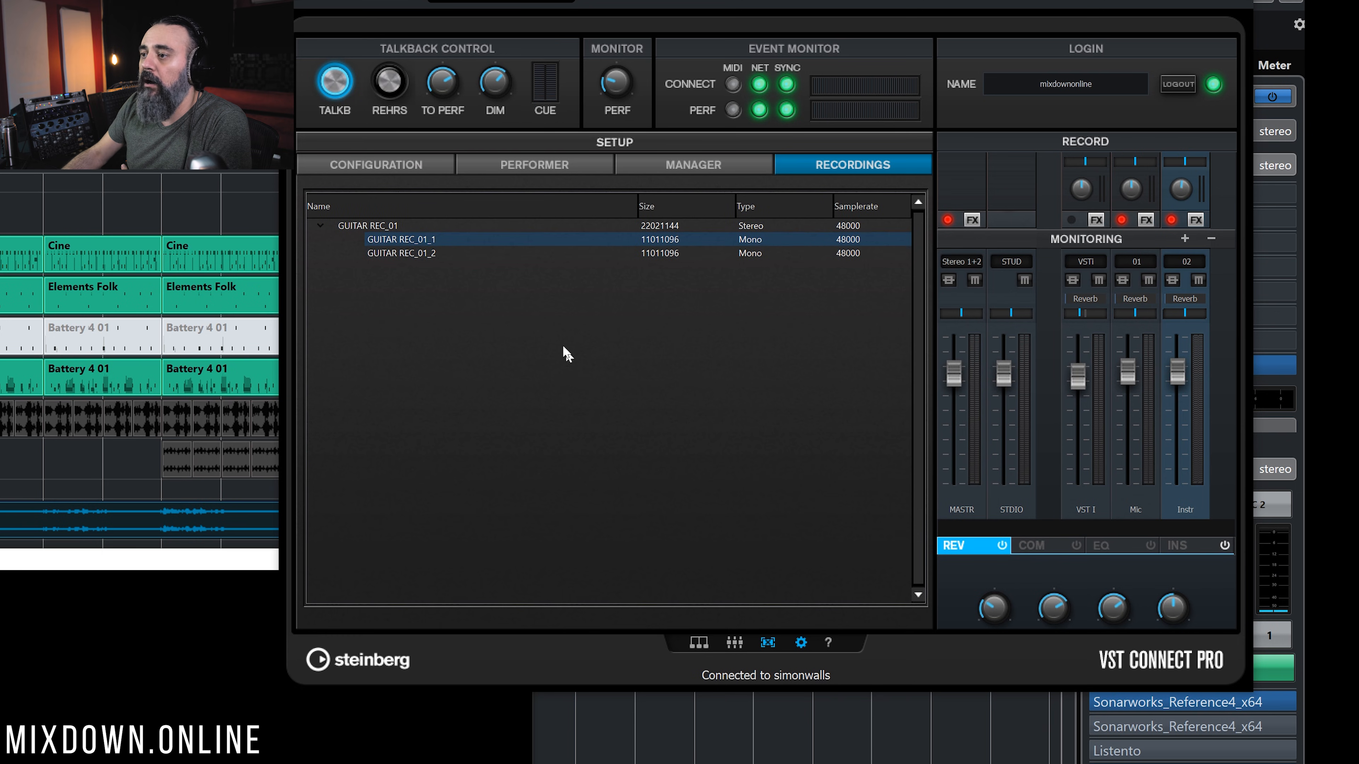
Step: Switch the VST Connect PRO setup to the manager and start fetching the performer's HD files
{"action": "left_click", "coordinate": [682, 166]}
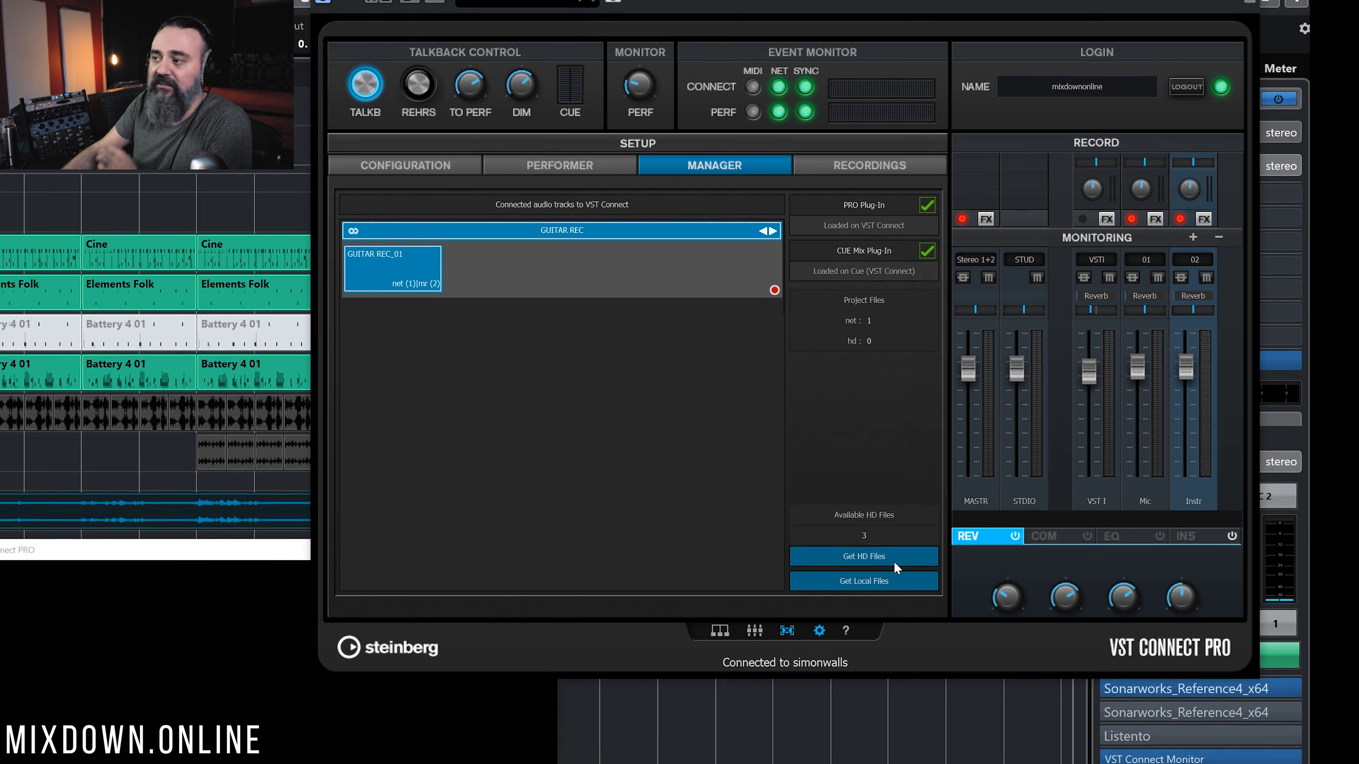
{"action": "left_click", "coordinate": [894, 560]}
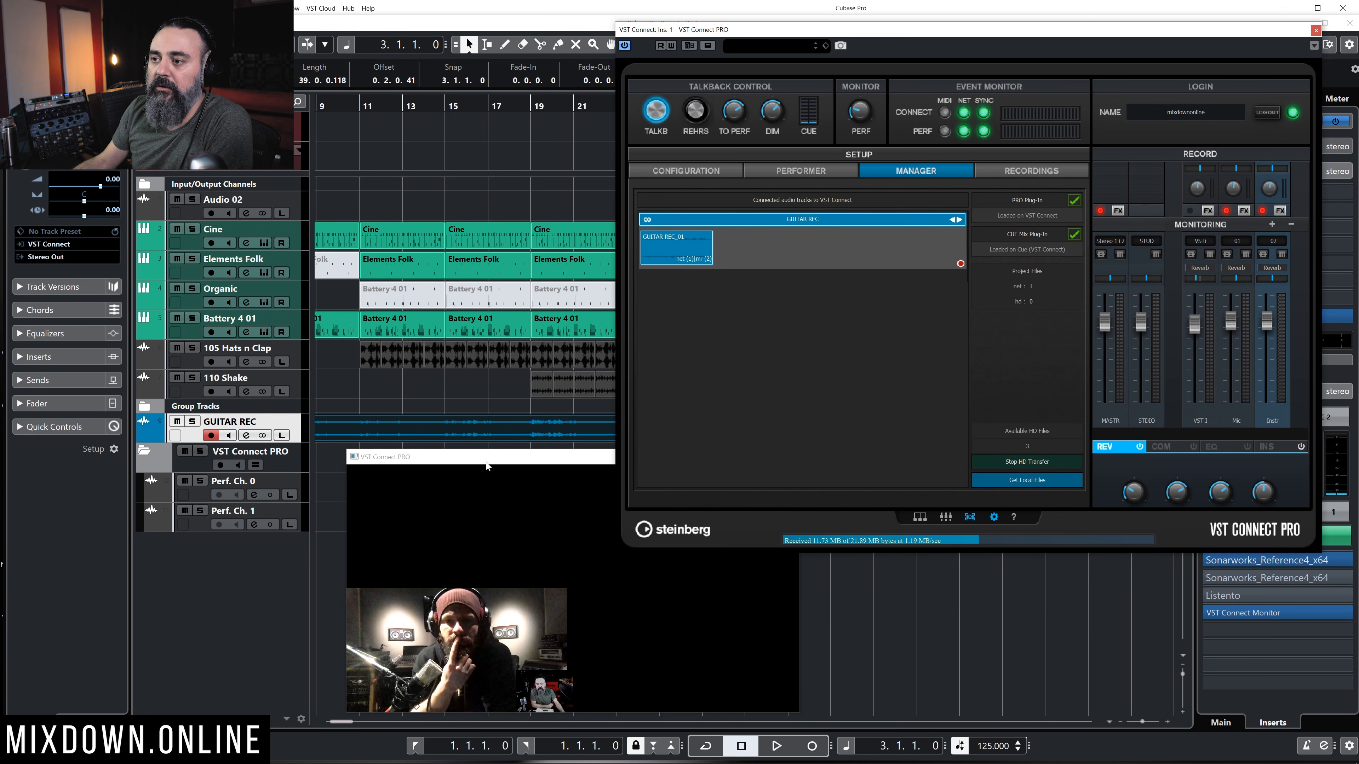
Step: Close the separate performer video window and inspect the retrieved HD events on the GUITAR REC and Perf. Ch. tracks
{"action": "left_click_drag", "start_coordinate": [486, 462], "coordinate": [369, 220]}
{"action": "left_click", "coordinate": [673, 217]}
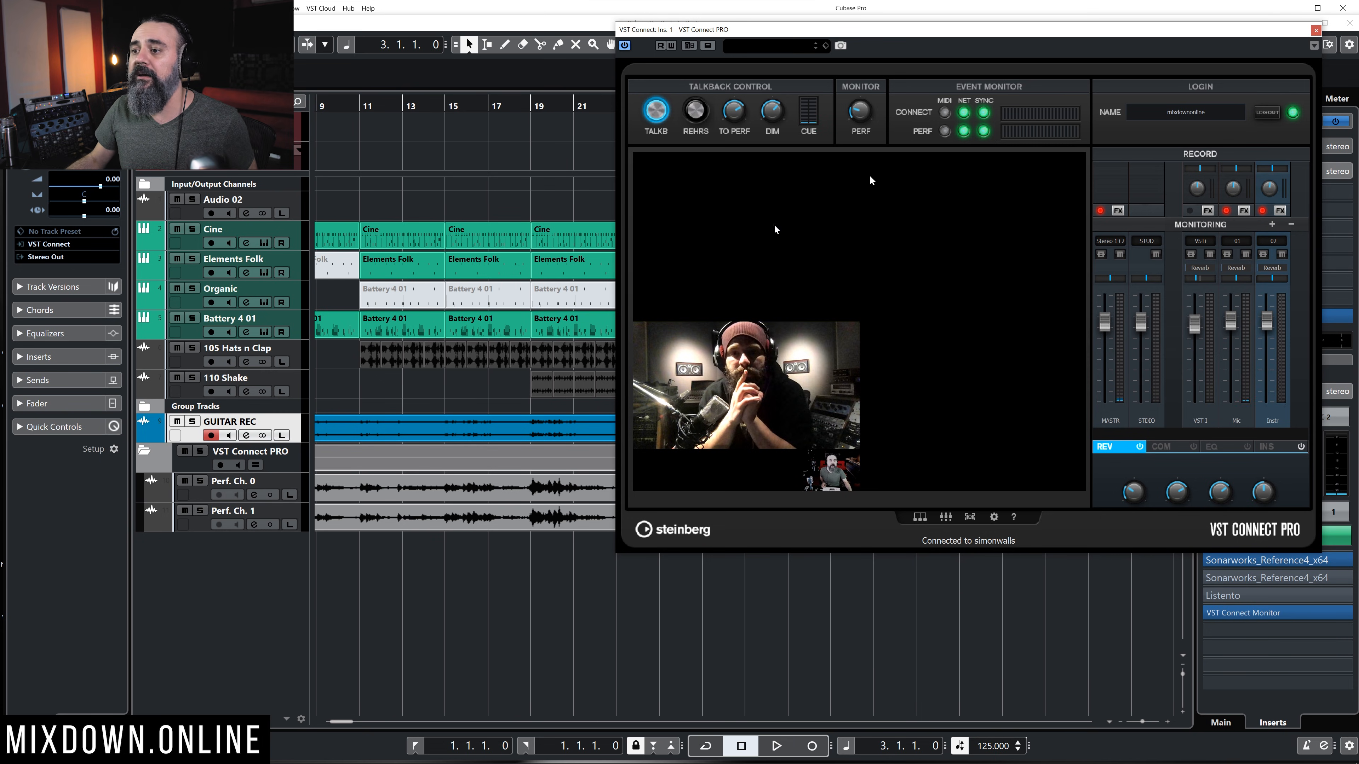
{"action": "scroll", "coordinate": [519, 555], "scroll_direction": "left", "scroll_amount": 3}
{"action": "key", "text": "g"}
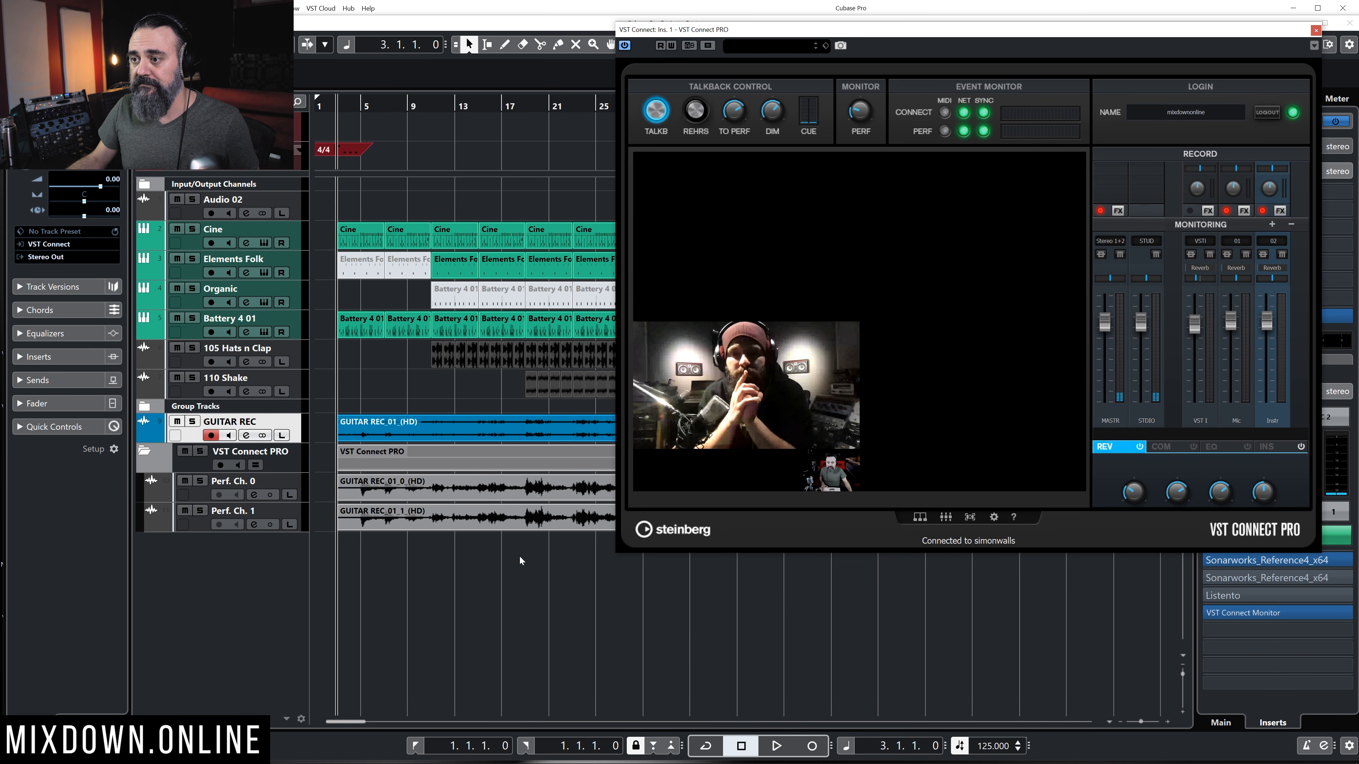
{"action": "scroll", "coordinate": [519, 556], "scroll_direction": "right", "scroll_amount": 4}
{"action": "scroll", "coordinate": [519, 554], "scroll_direction": "left", "scroll_amount": 4}
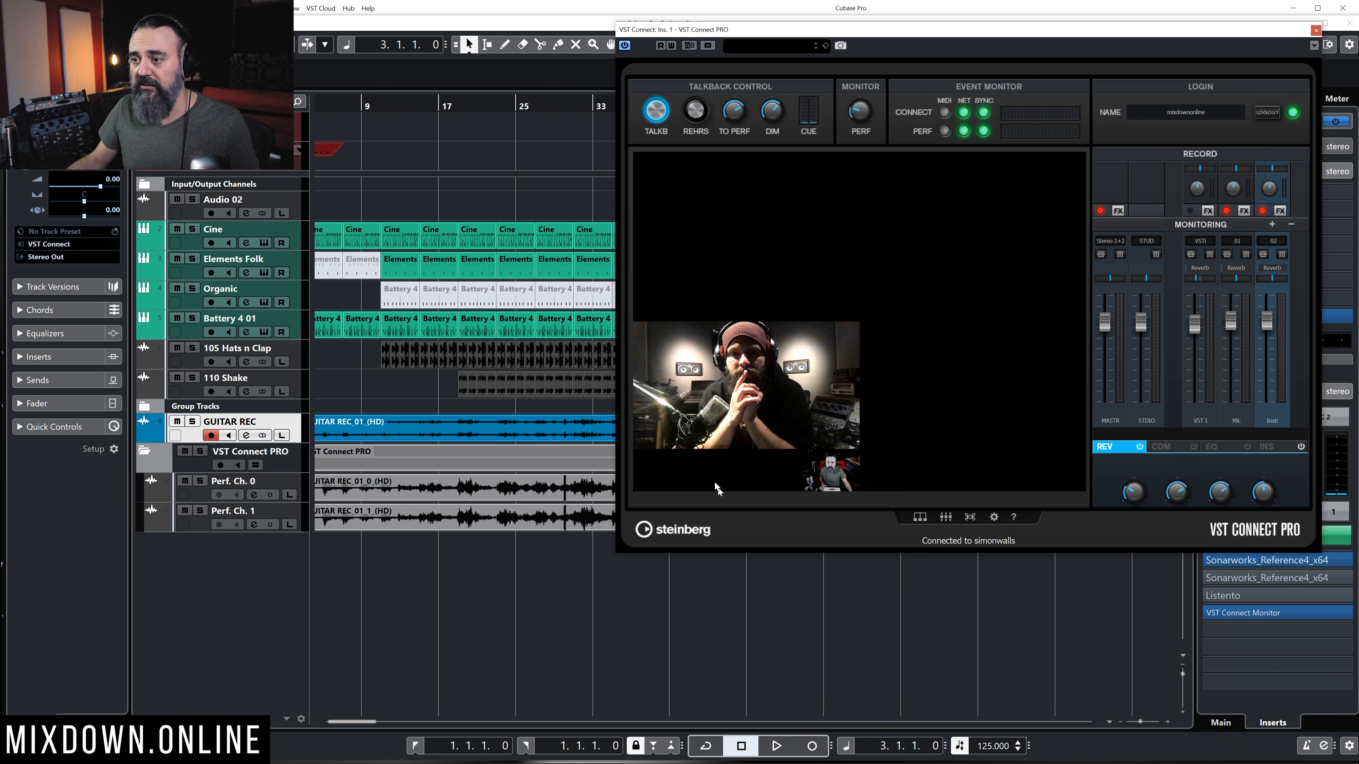
{"action": "scroll", "coordinate": [375, 512], "scroll_direction": "up", "scroll_amount": 1}
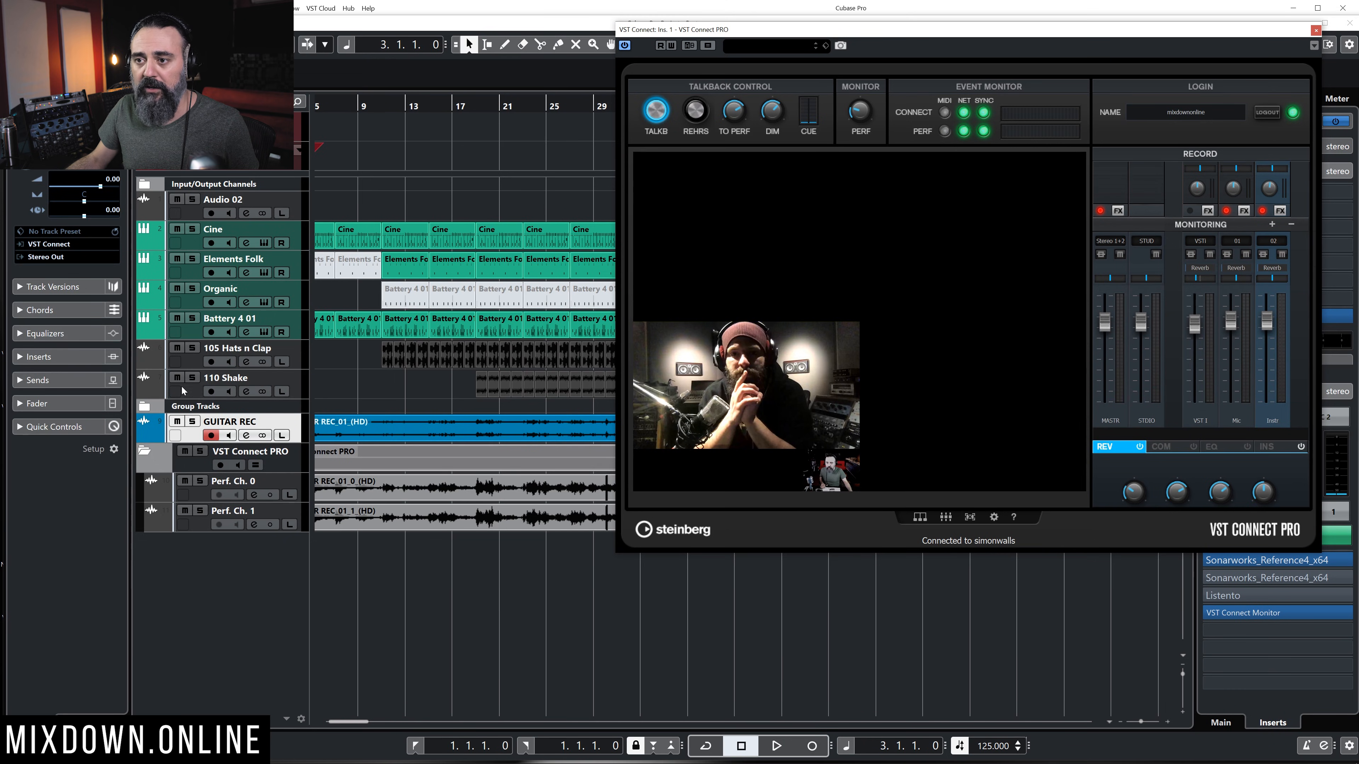
Step: Mute the GUITAR REC track and play back the separate Perf. Ch. 0 and Perf. Ch. 1 recordings from bar 5
{"action": "left_click", "coordinate": [177, 423]}
{"action": "left_click_drag", "start_coordinate": [392, 106], "coordinate": [359, 128]}
{"action": "key", "text": "KP_Add"}
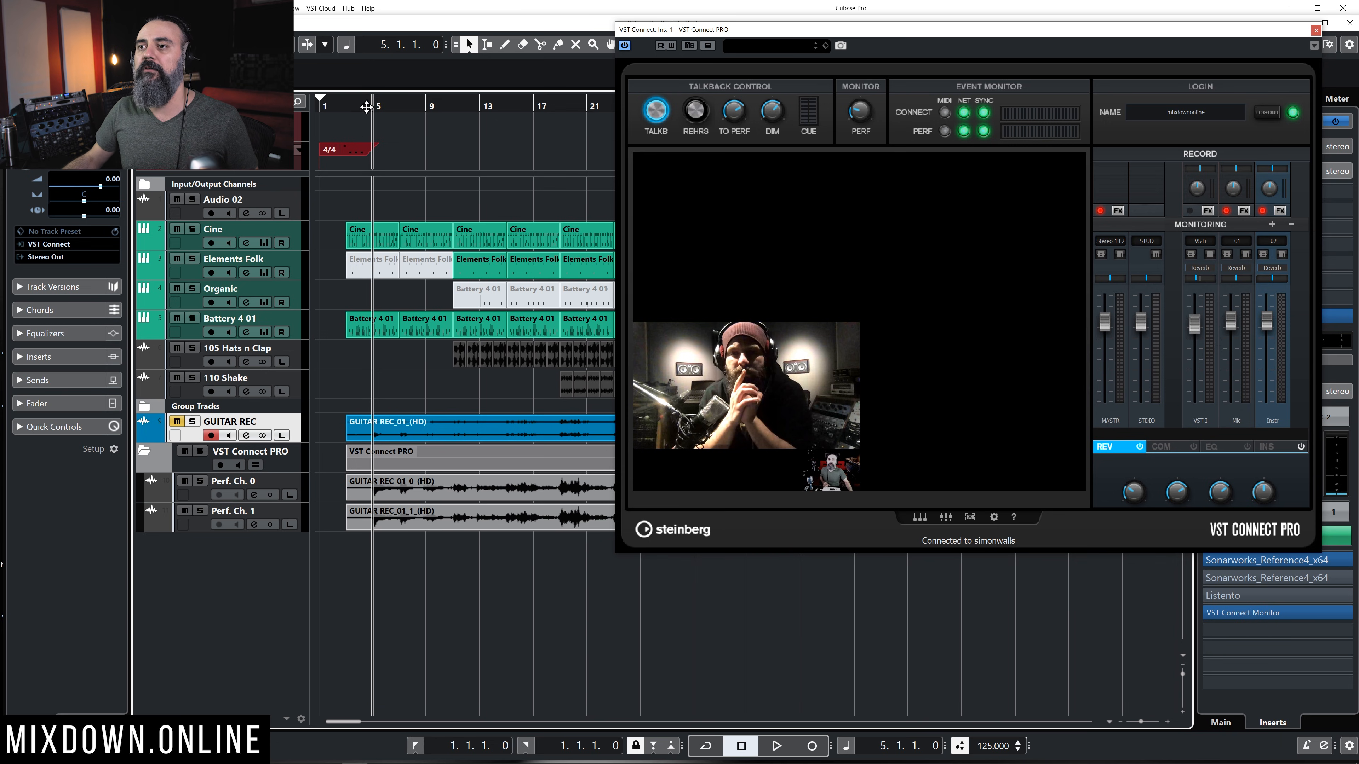
{"action": "key", "text": "space"}
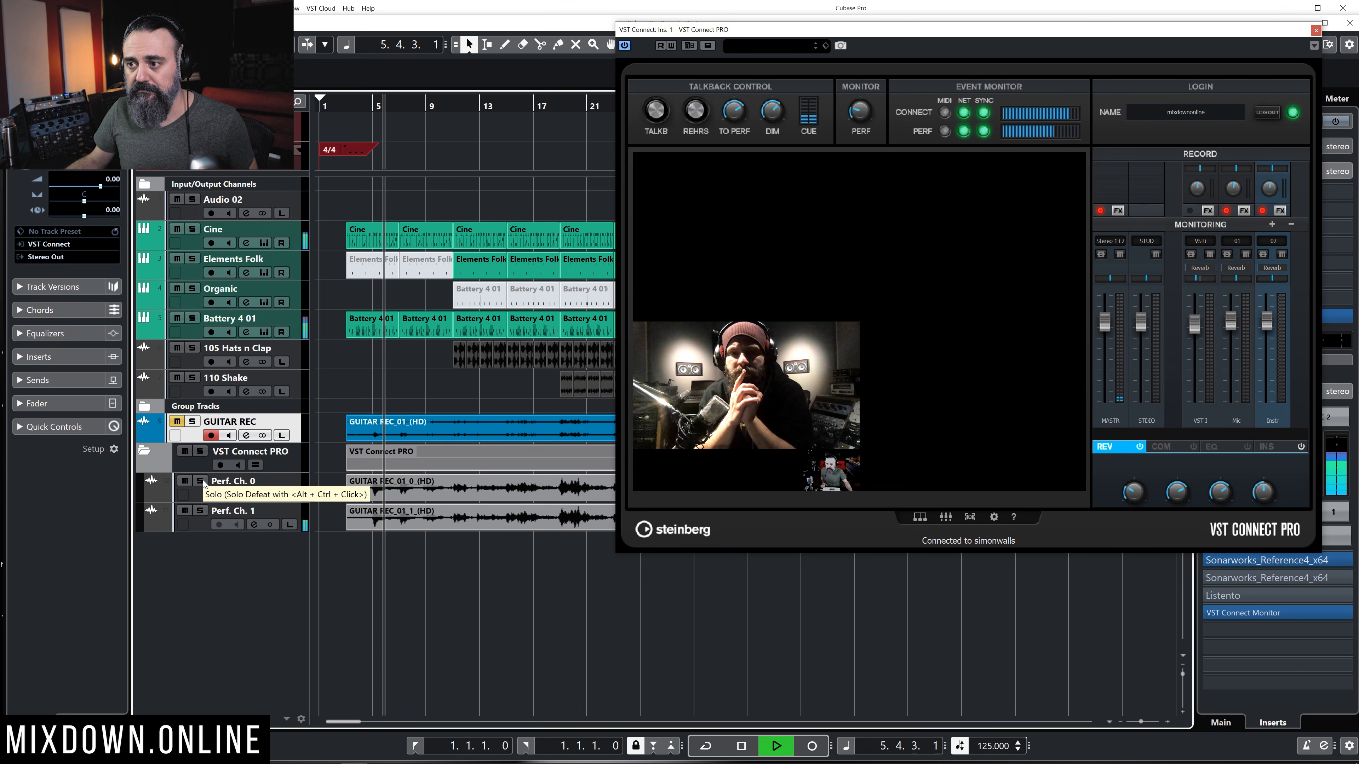
Step: Follow the playback of the performer's two HD recordings up close in the arrangement, with the VST Connect PRO window closed
{"action": "scroll", "coordinate": [373, 487], "scroll_direction": "up", "scroll_amount": 3}
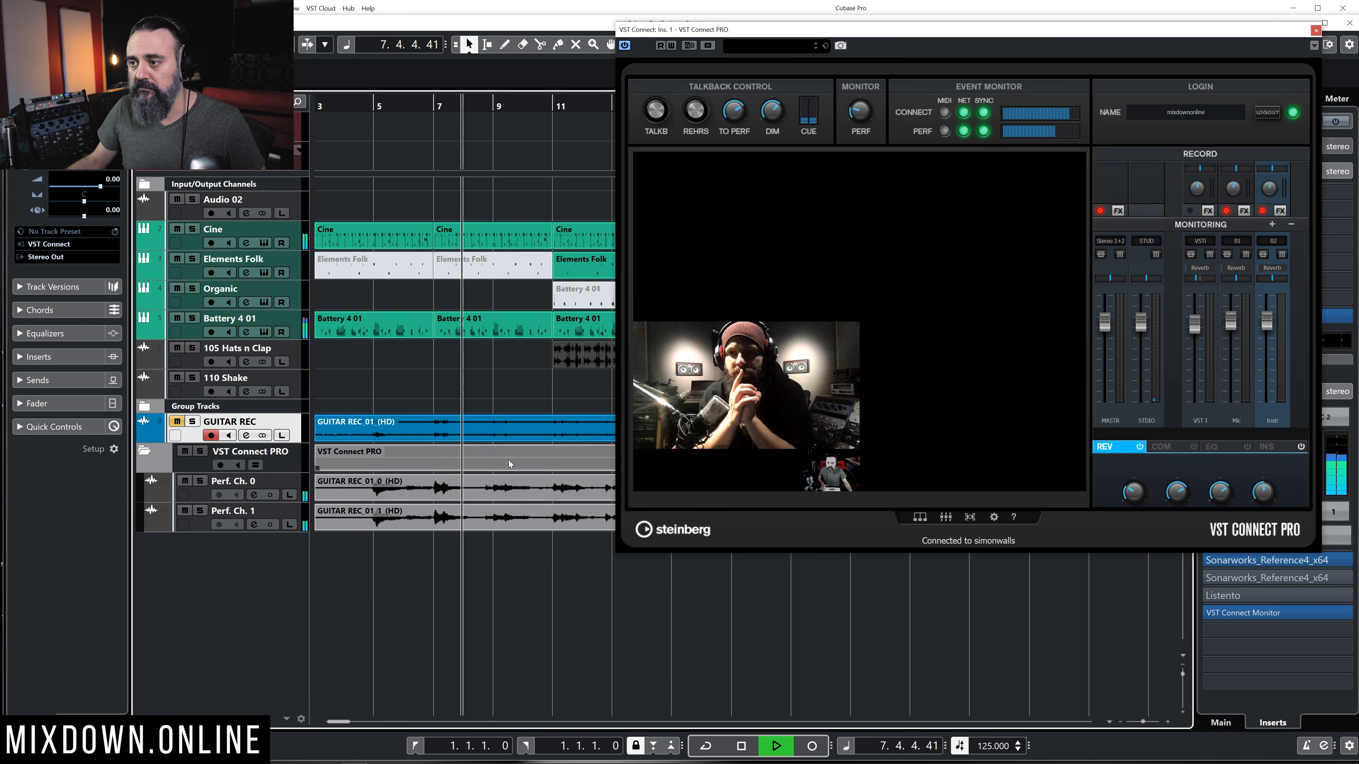
{"action": "scroll", "coordinate": [509, 460], "scroll_direction": "up", "scroll_amount": 3}
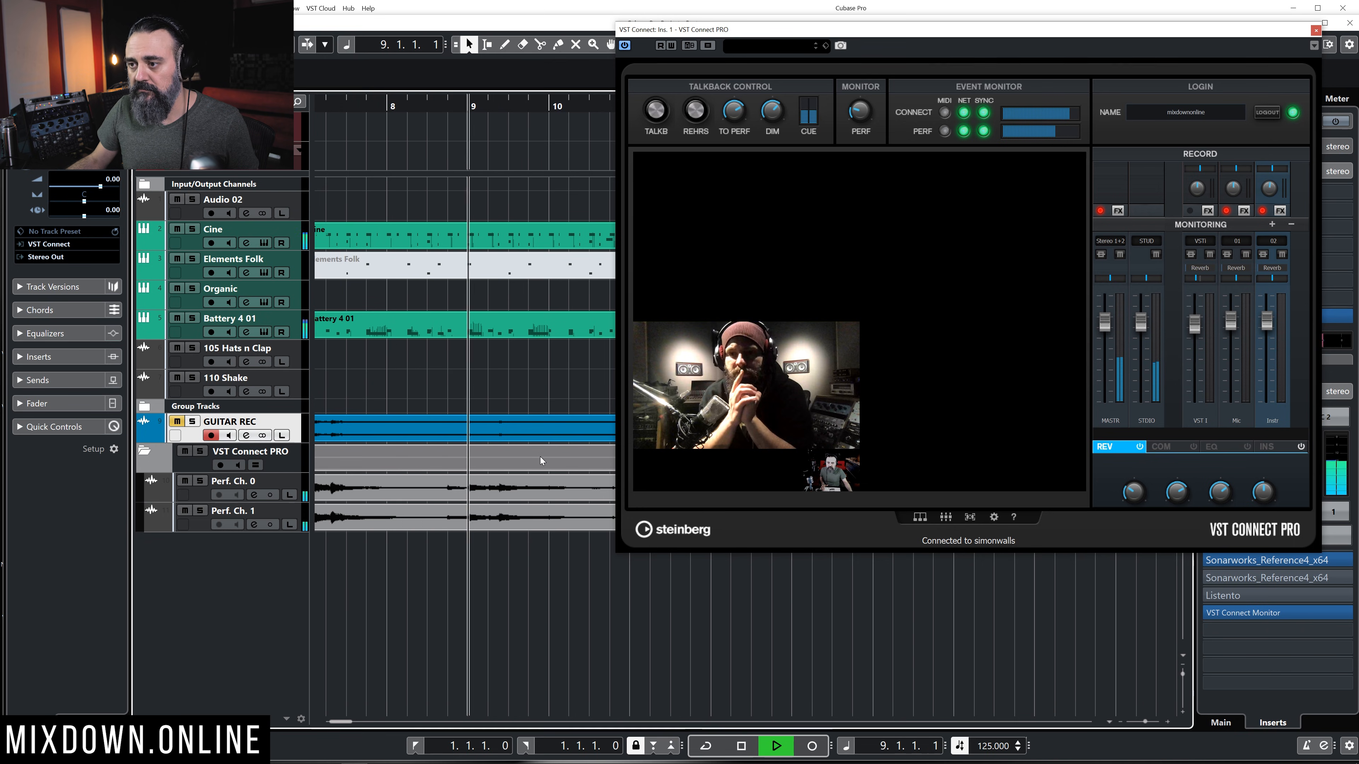
{"action": "left_click", "coordinate": [1315, 31]}
{"action": "scroll", "coordinate": [770, 444], "scroll_direction": "right", "scroll_amount": 1}
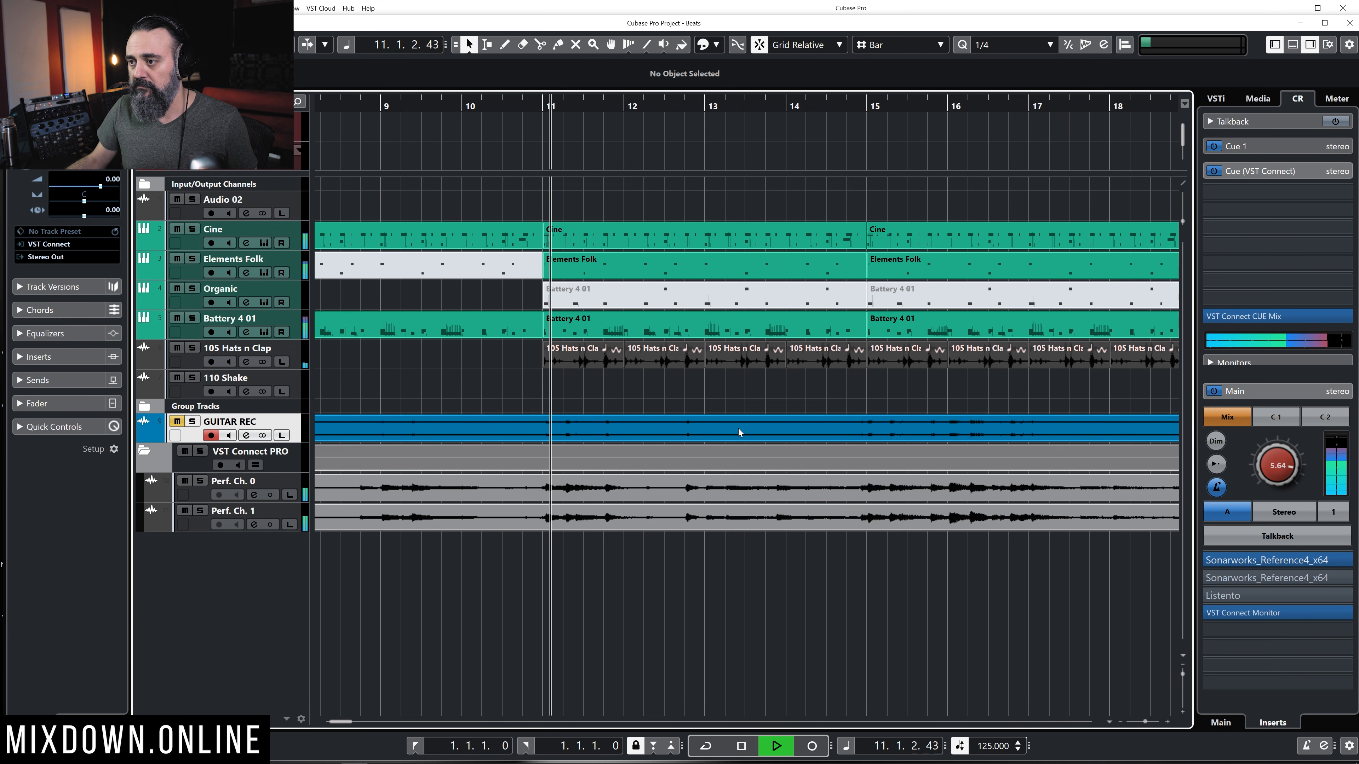
{"action": "scroll", "coordinate": [738, 428], "scroll_direction": "down", "scroll_amount": 2}
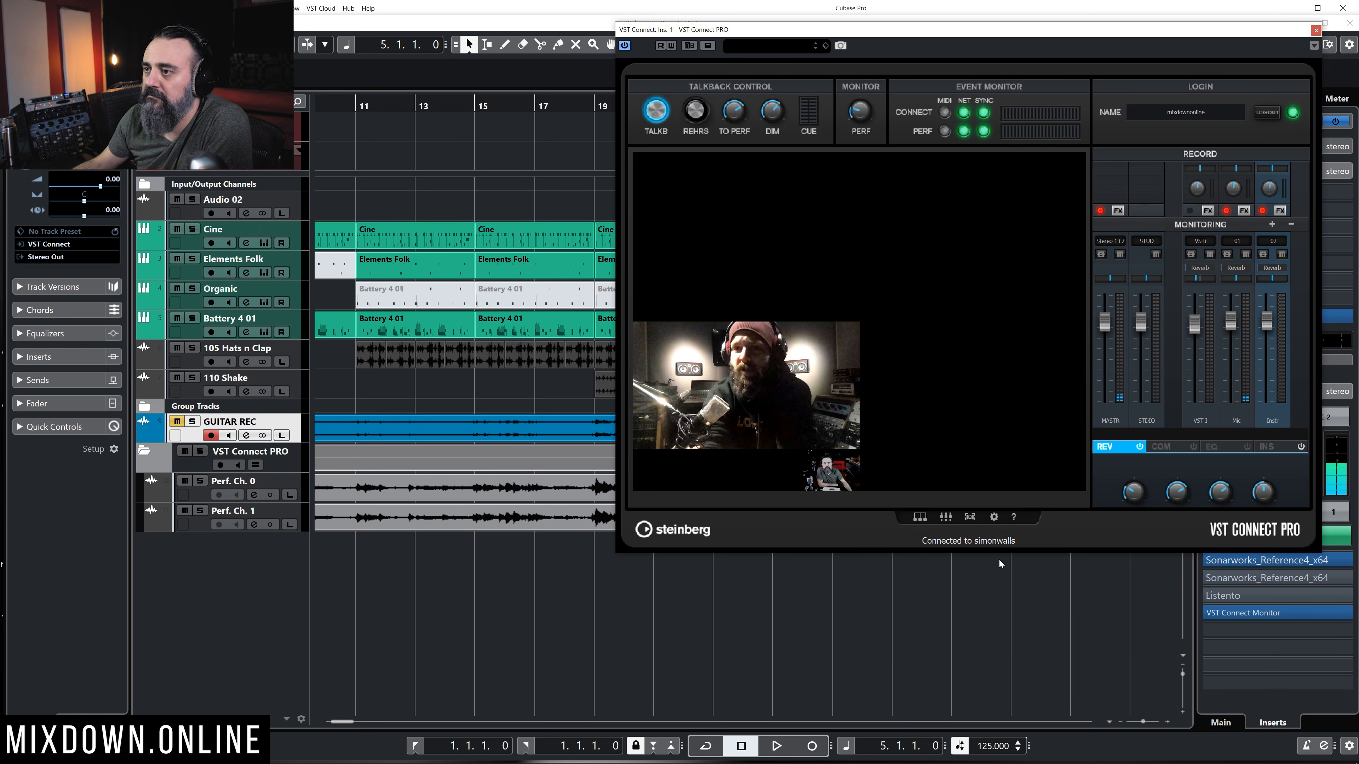
{"action": "left_click_drag", "start_coordinate": [1098, 30], "coordinate": [851, 57]}
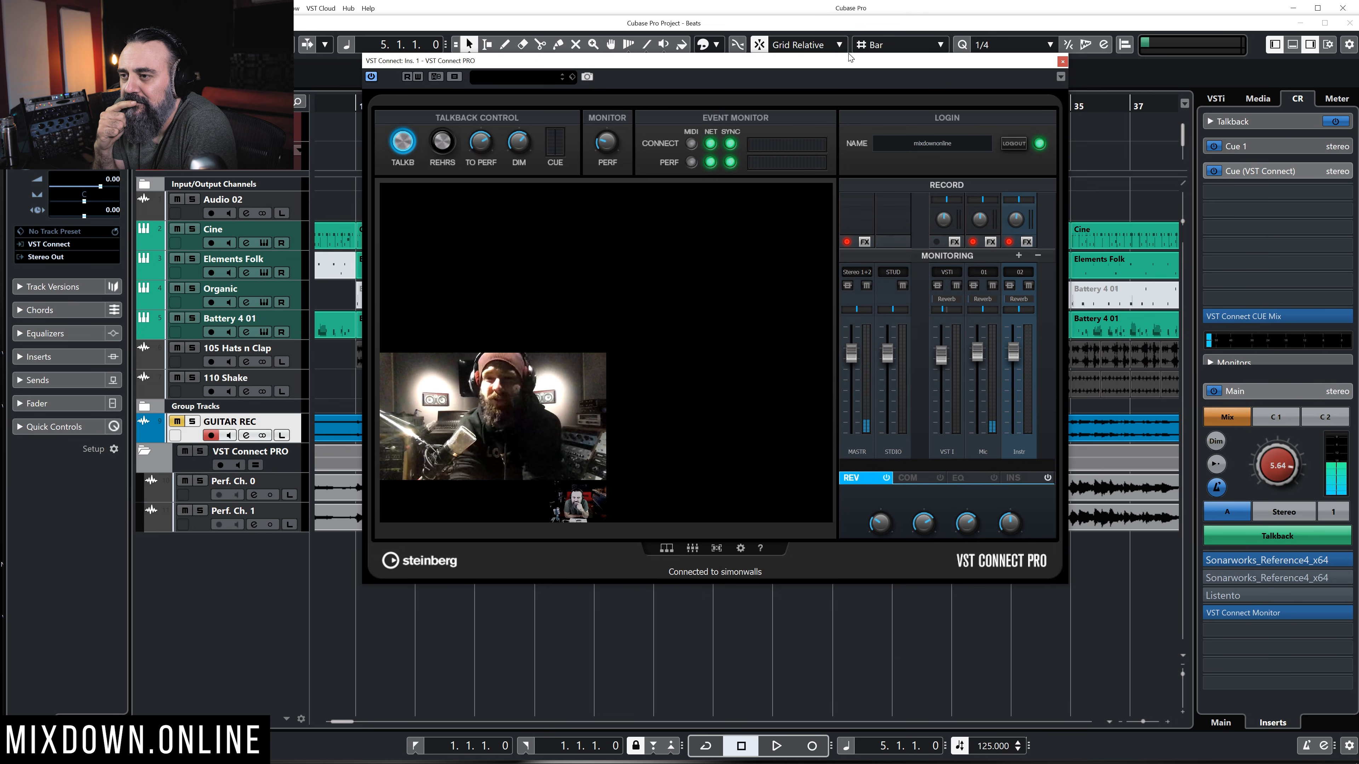
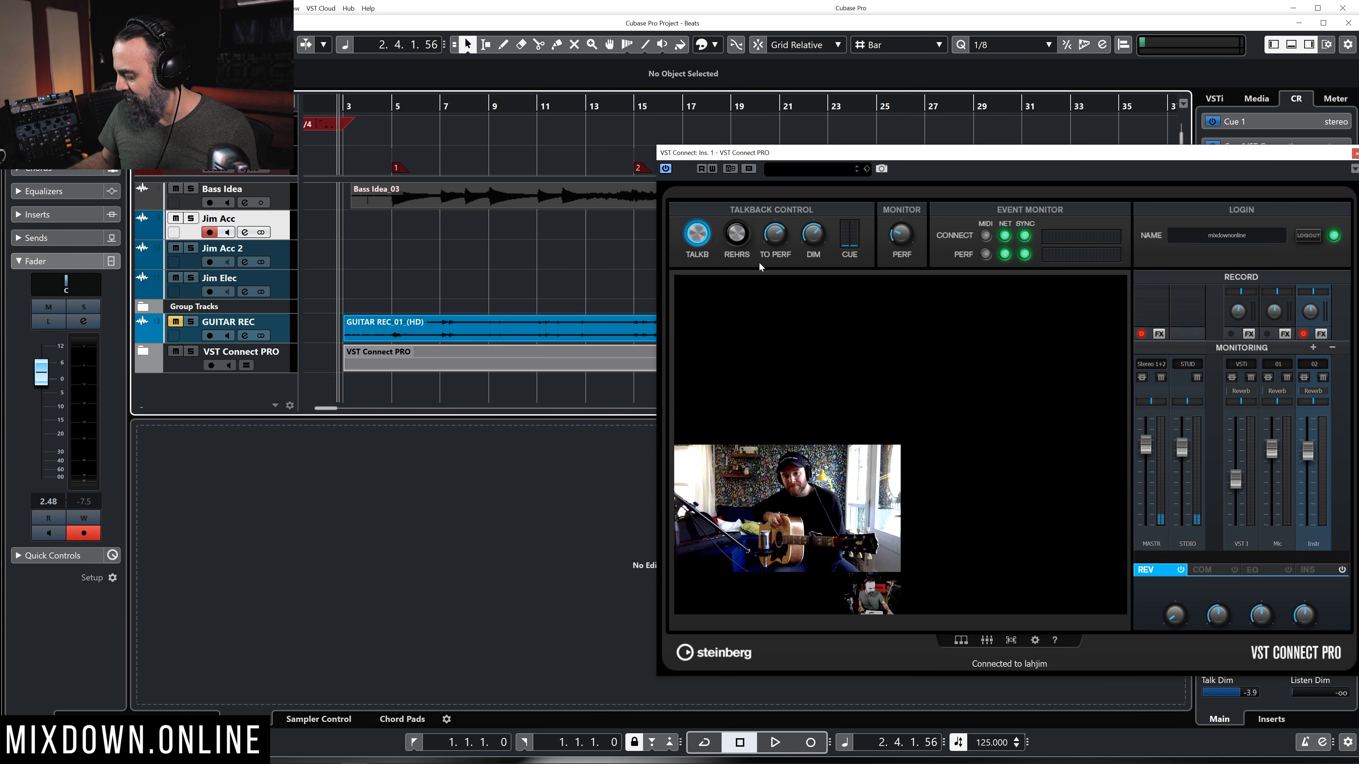
Step: Record the connected performer's acoustic guitar on the armed acoustic track and move the VST Connect PRO window clear of the tracks
{"action": "key", "text": "KP_Multiply"}
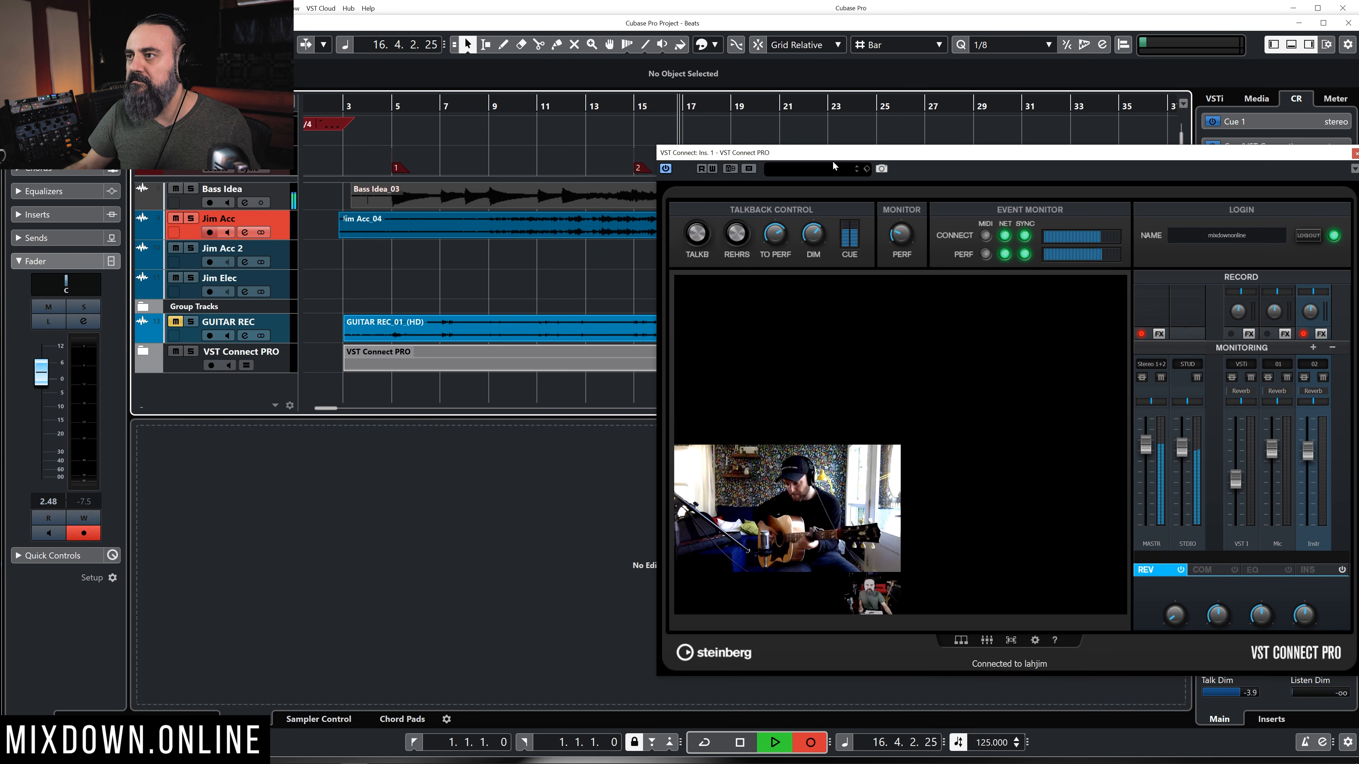
{"action": "left_click_drag", "start_coordinate": [862, 158], "coordinate": [825, 254]}
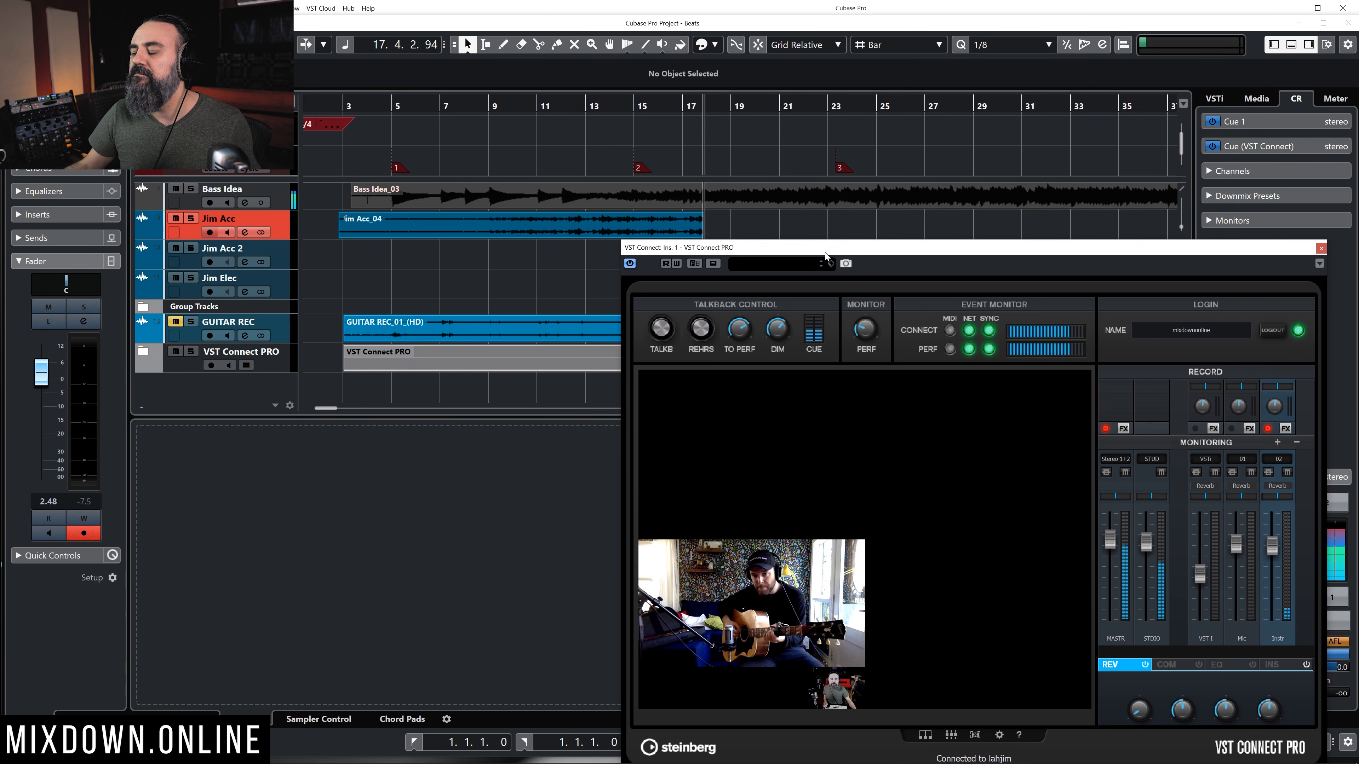
{"action": "left_click", "coordinate": [210, 487]}
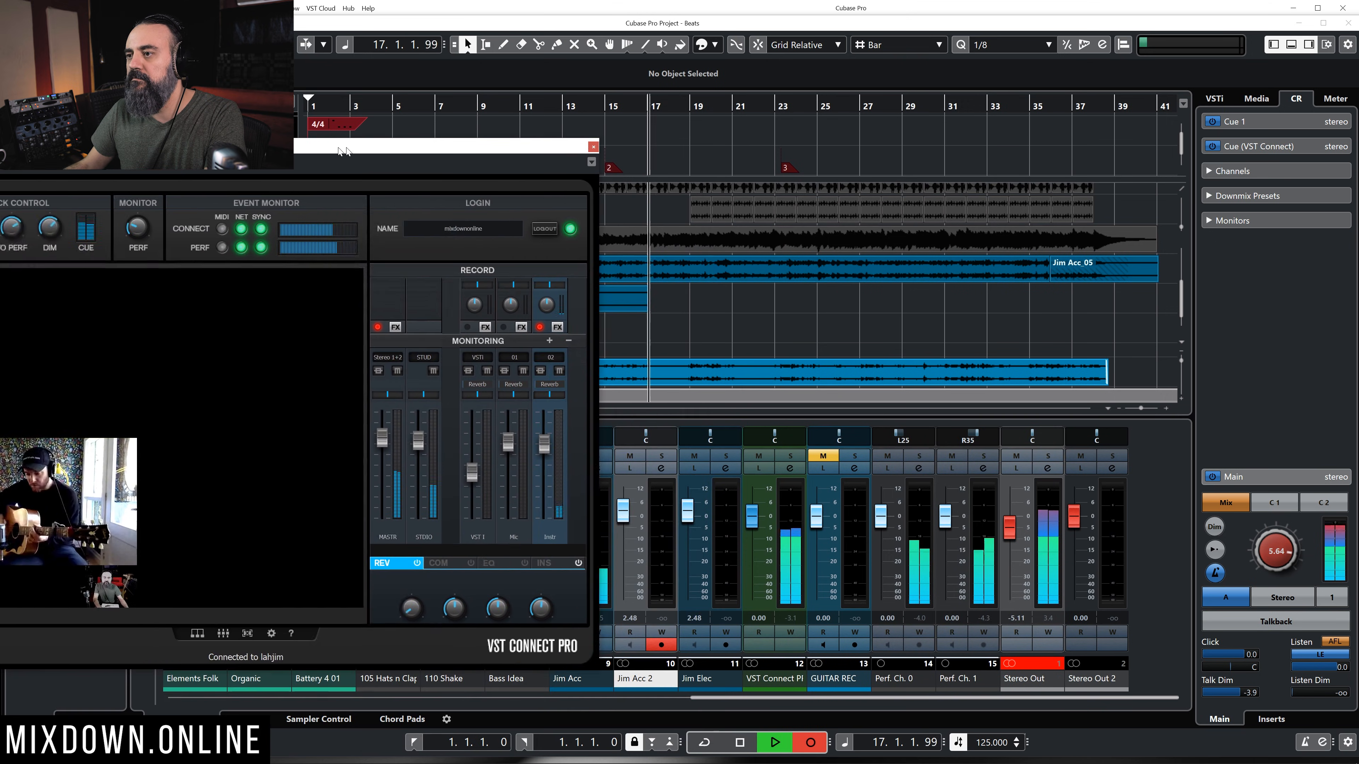
{"action": "left_click_drag", "start_coordinate": [269, 149], "coordinate": [591, 90]}
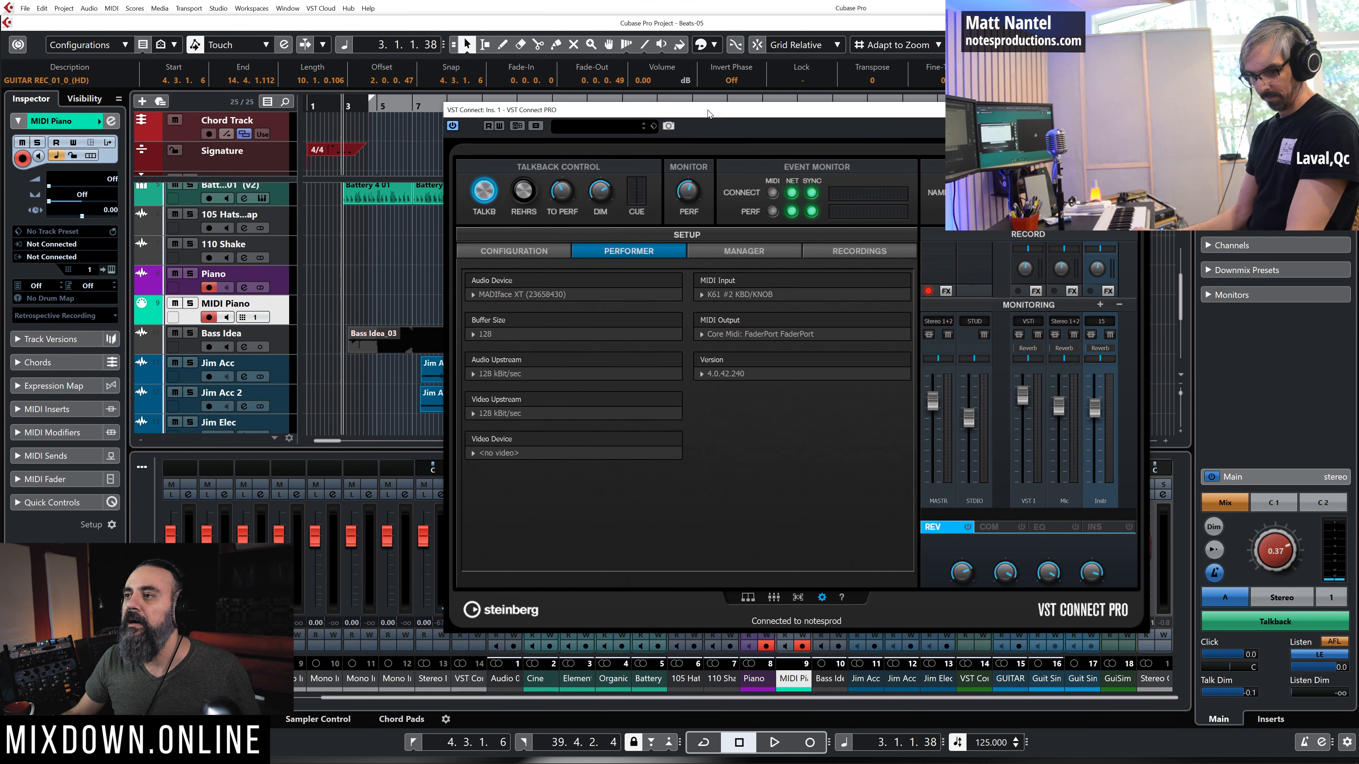
Step: Move the VST Connect PRO window up, select the Piano audio track and expand its basic track settings to inspect the input routing
{"action": "left_click_drag", "start_coordinate": [708, 114], "coordinate": [699, 75]}
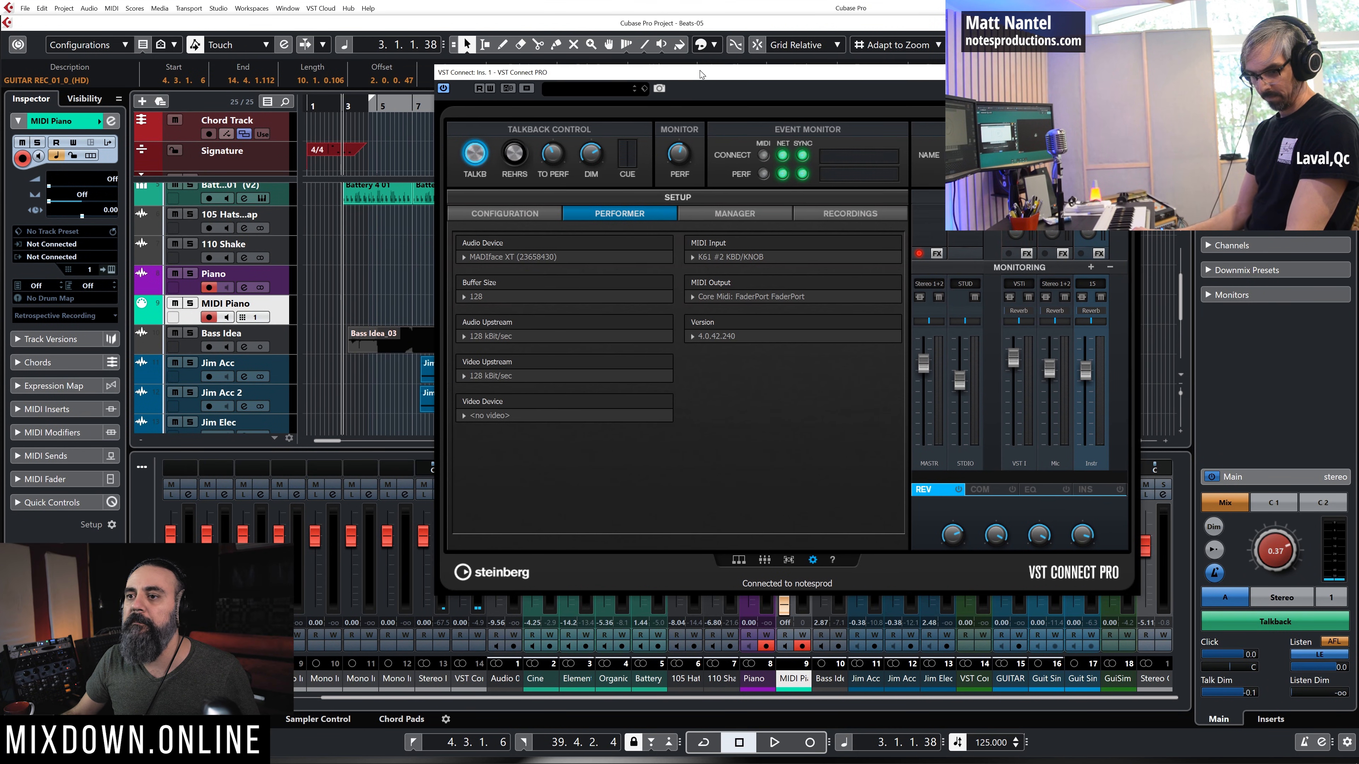
{"action": "left_click", "coordinate": [288, 289]}
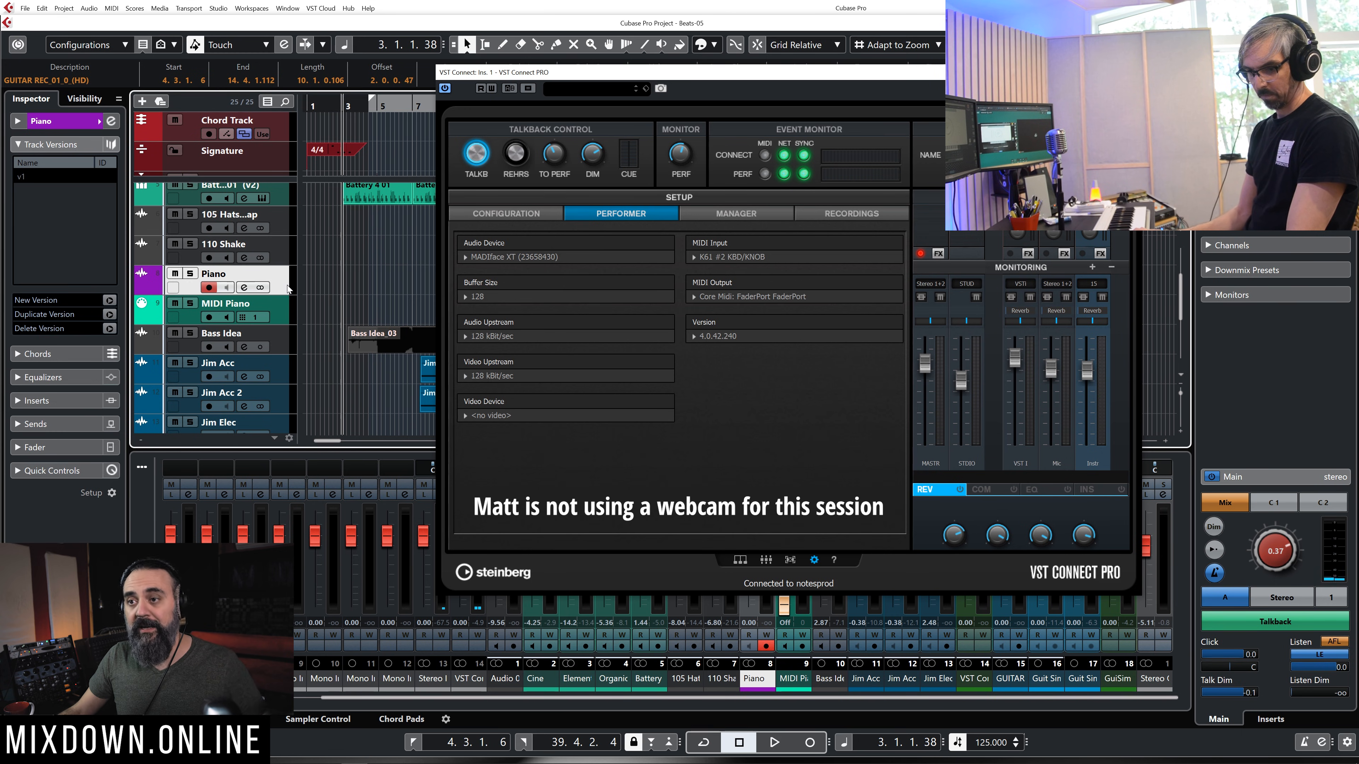
{"action": "left_click", "coordinate": [19, 121]}
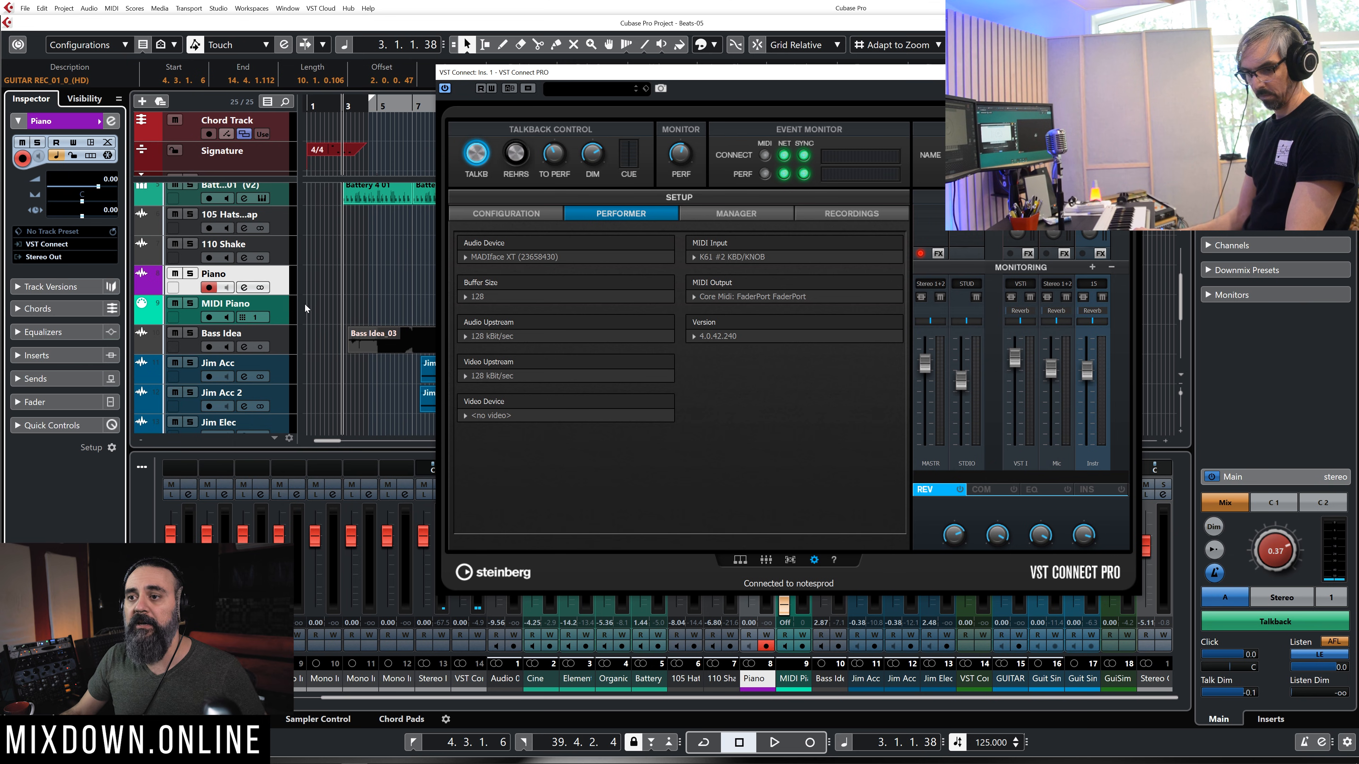
Step: Set the MIDI Piano track's input to VST Connect: Ins. 1. VST Connect PRO - MIDI Out
{"action": "left_click", "coordinate": [286, 318]}
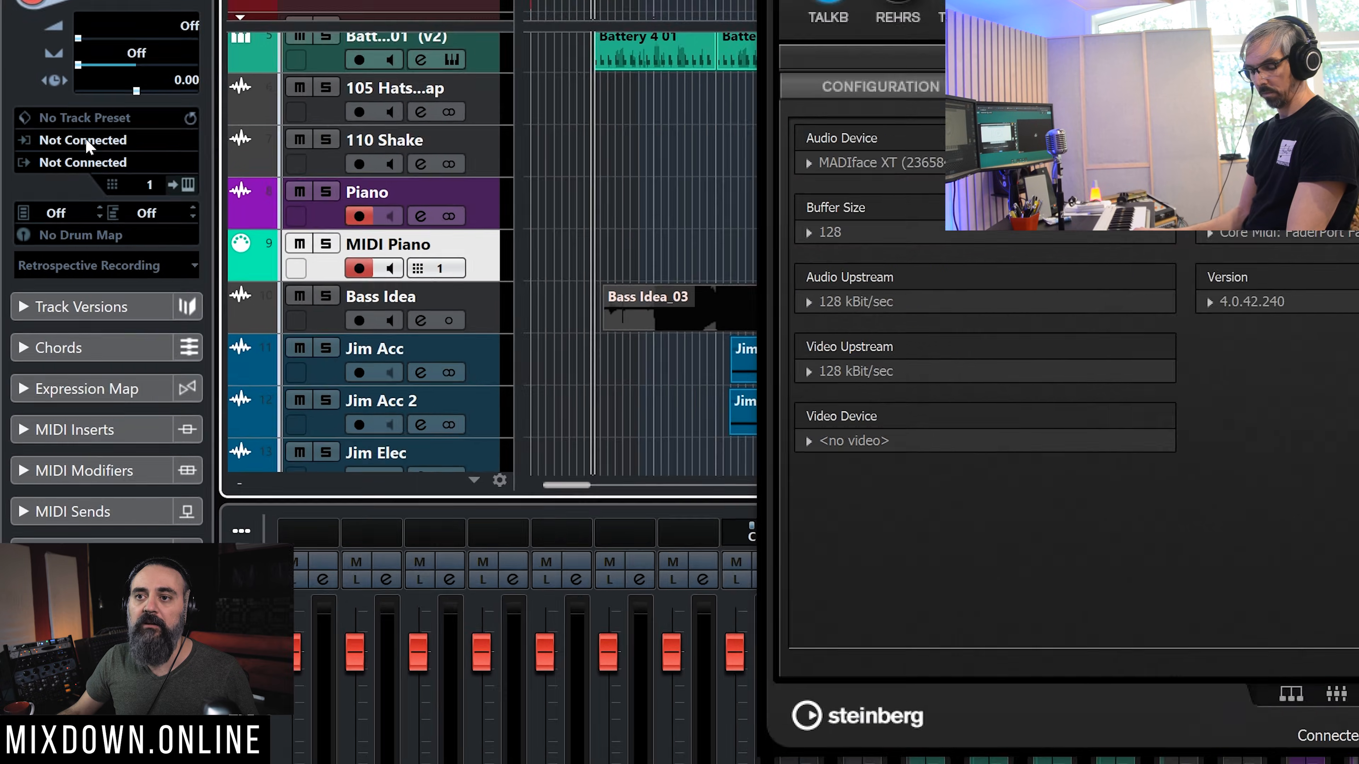
{"action": "left_click", "coordinate": [53, 244]}
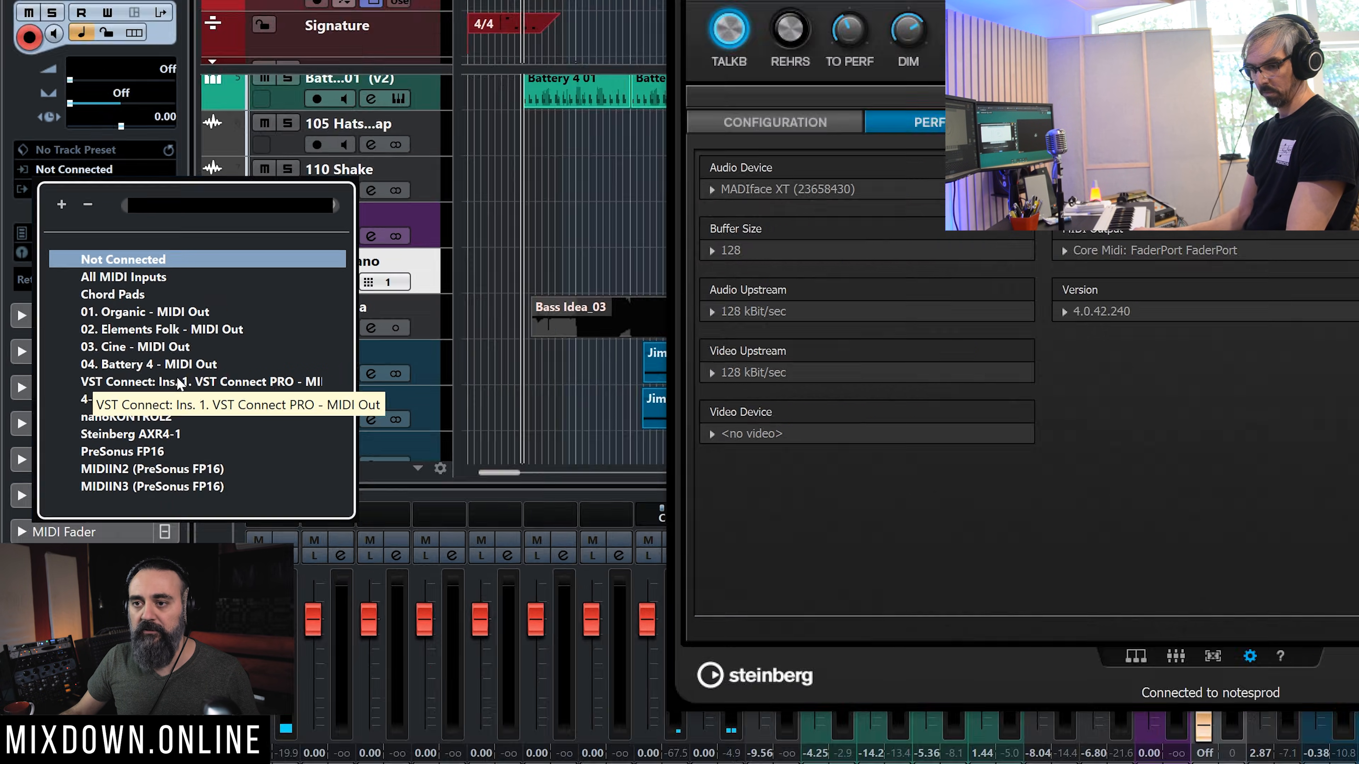
{"action": "left_click", "coordinate": [256, 383]}
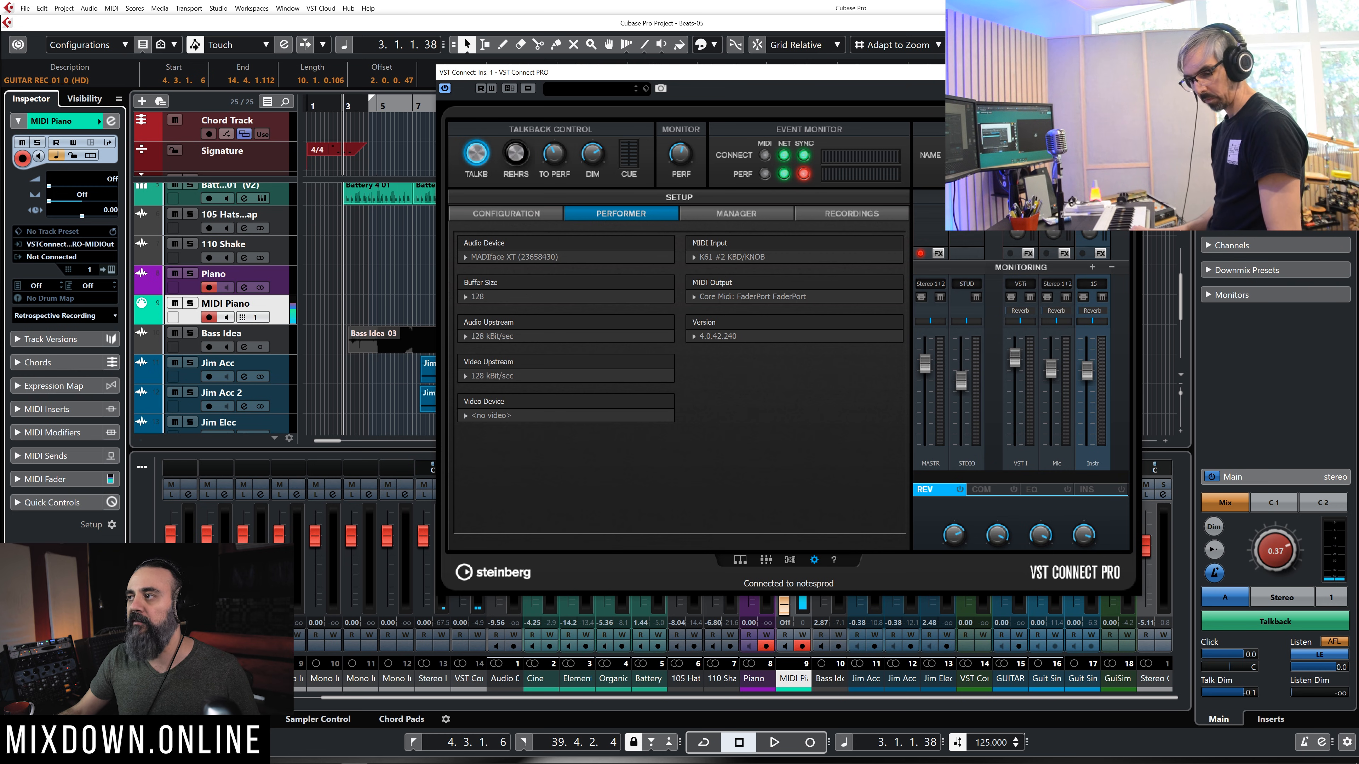
Step: Close the VST Connect PRO window and record the performer on the Piano and MIDI Piano tracks from near the project start
{"action": "key", "text": "ctrl+w"}
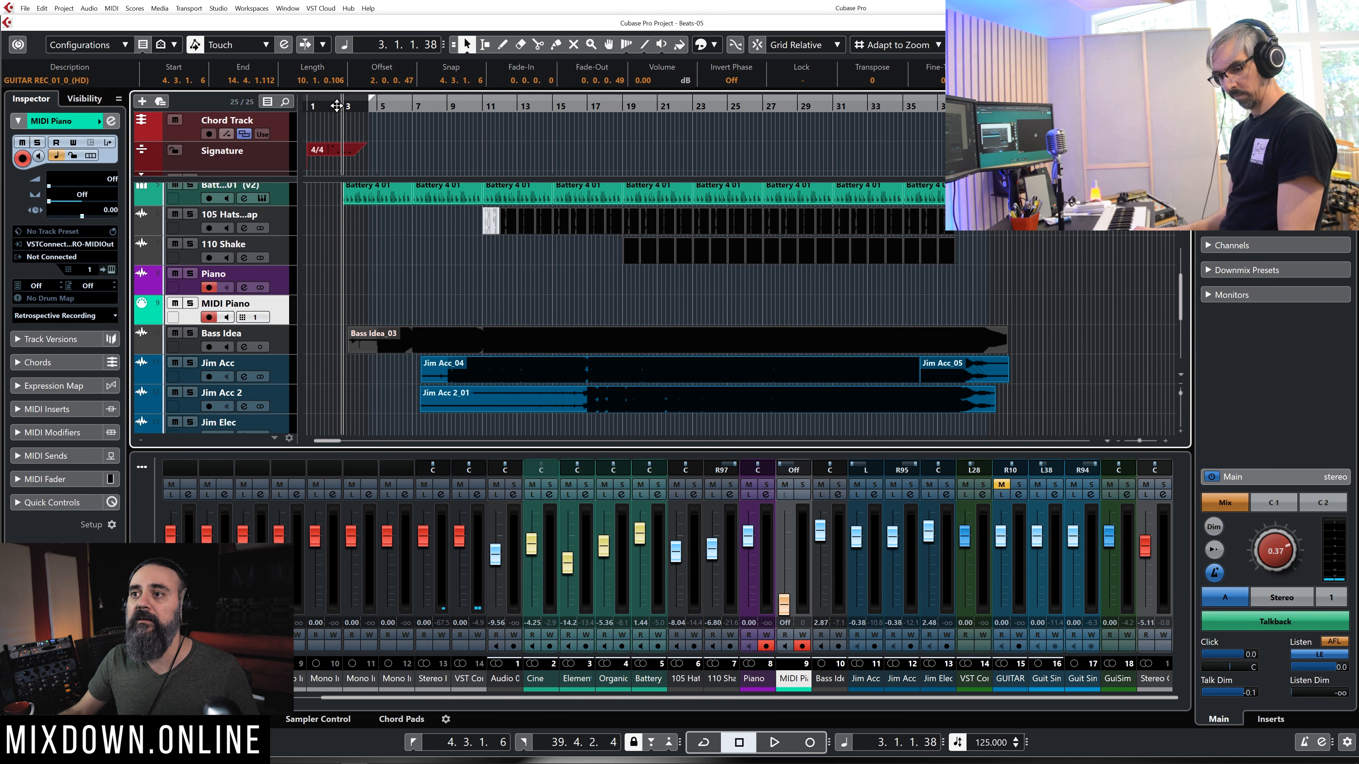
{"action": "left_click", "coordinate": [335, 105]}
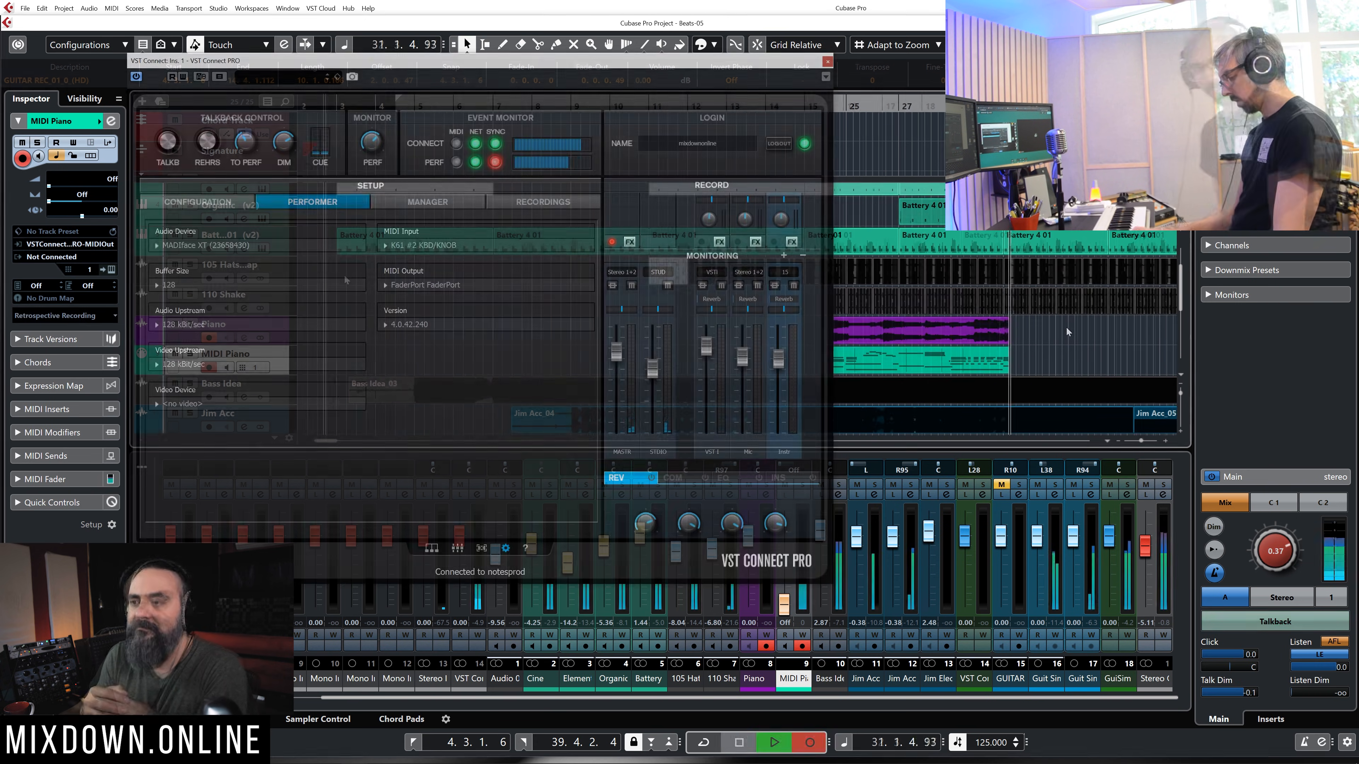